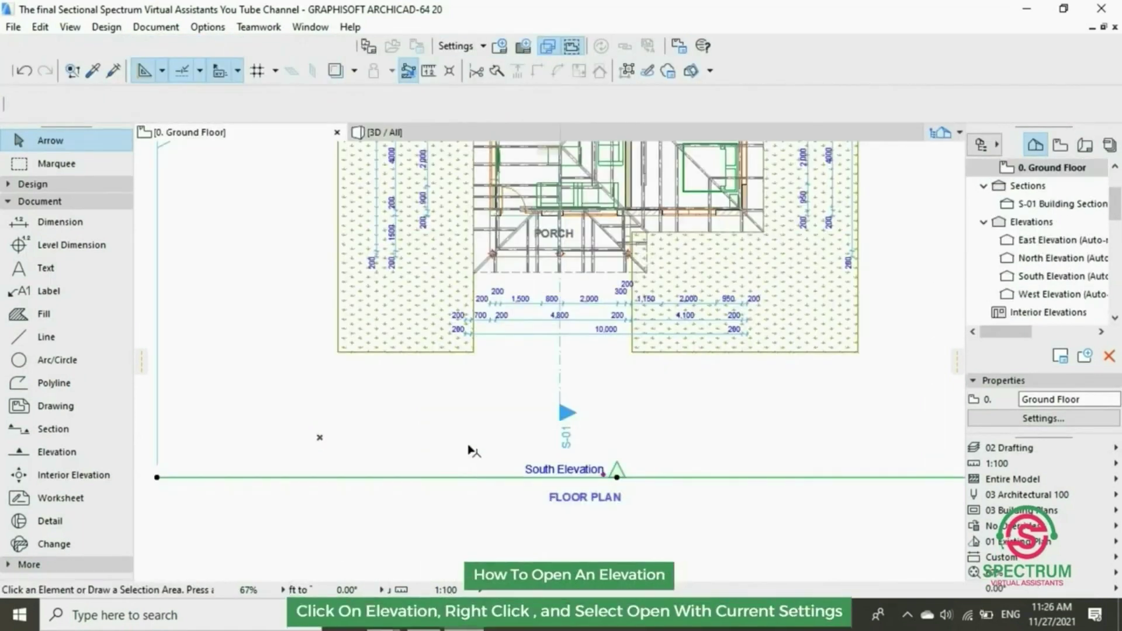
Step: Open the South Elevation view and start a new layout named Elevation 01
left_click(526, 81)
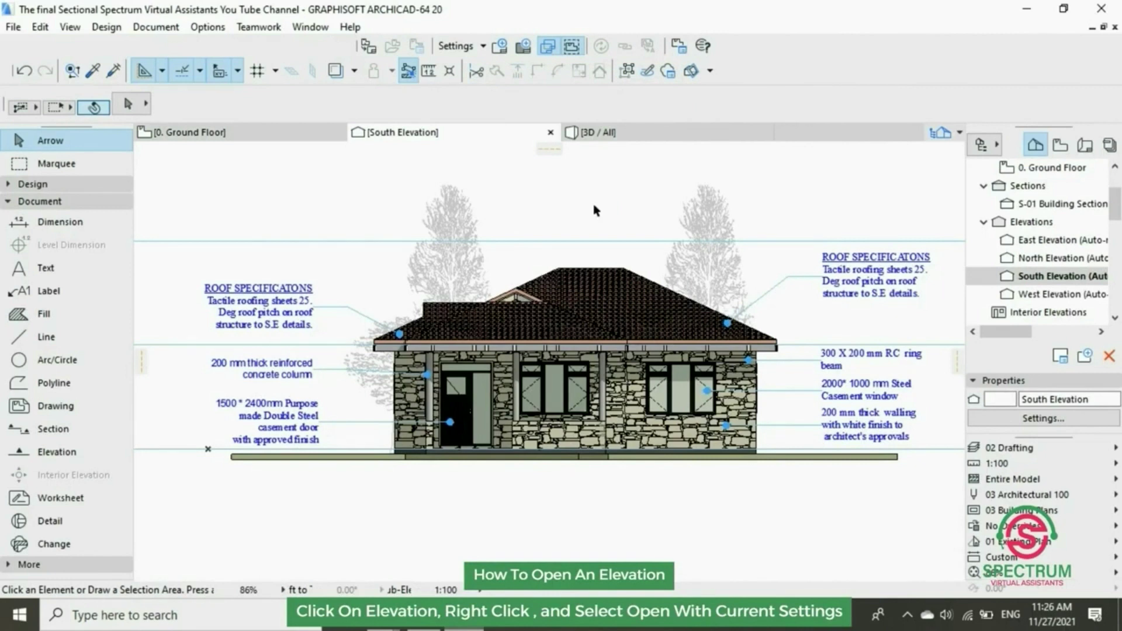
left_click(501, 51)
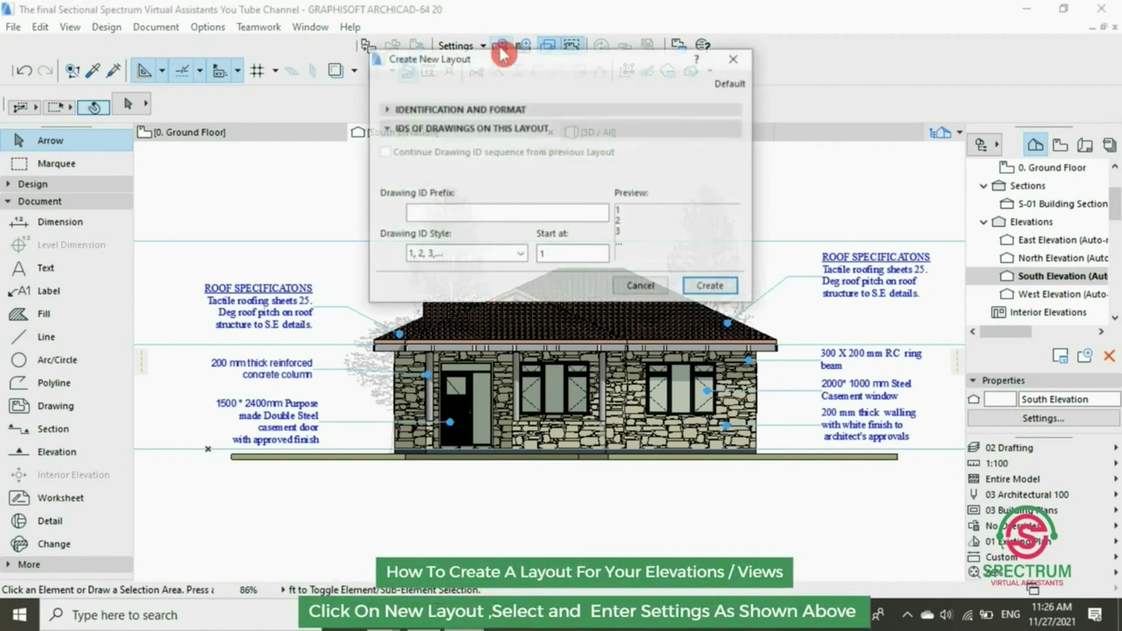
left_click(492, 117)
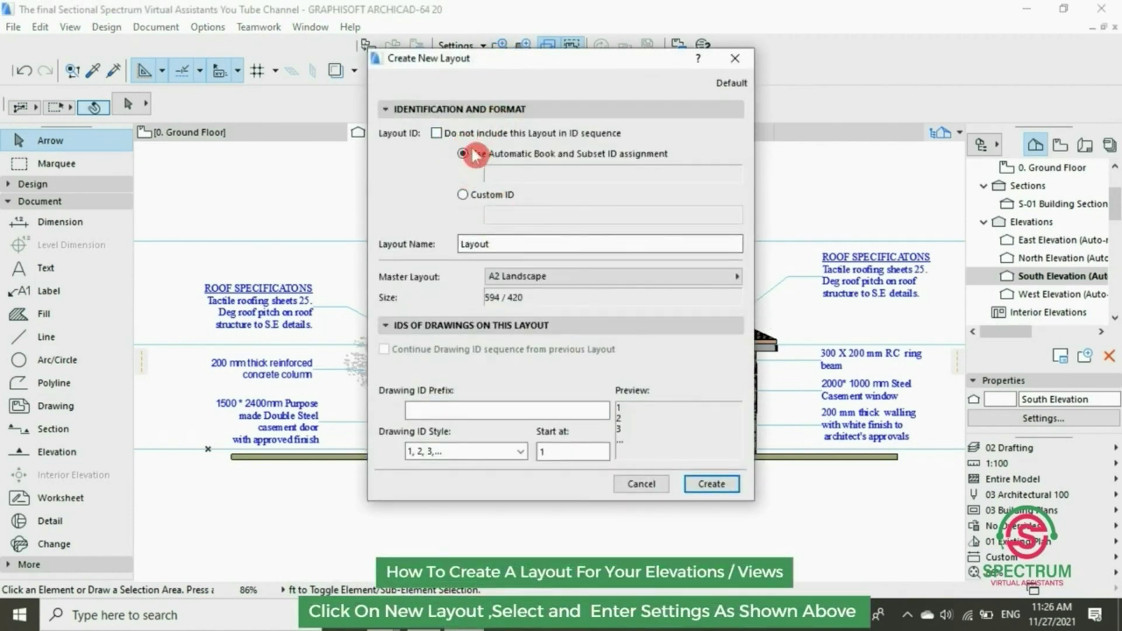
left_click_drag(491, 244, 444, 244)
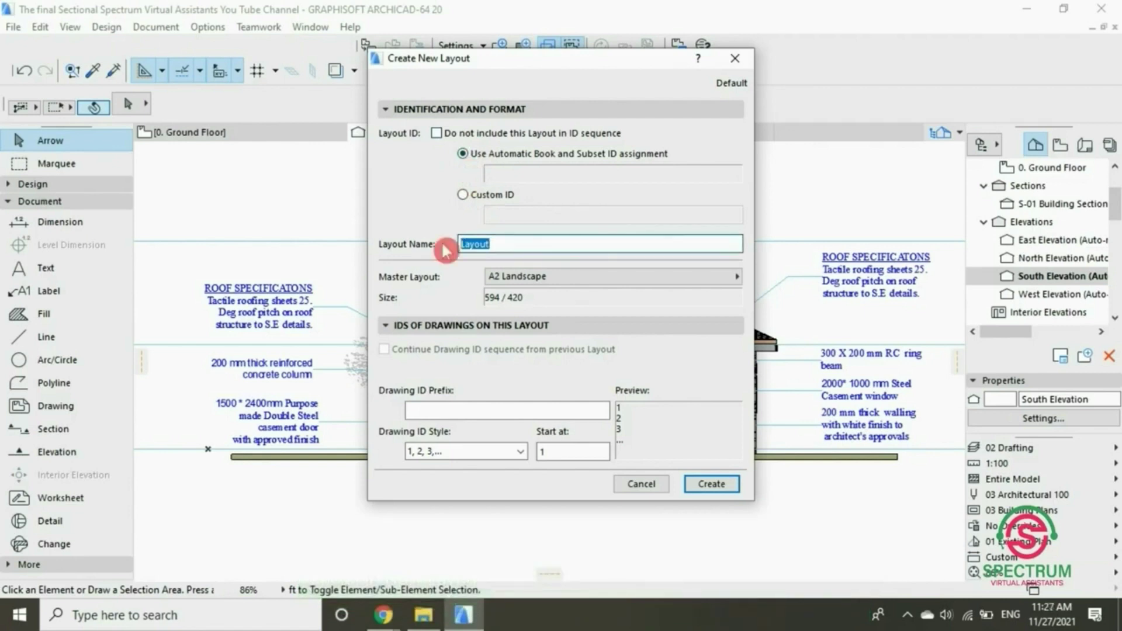
type("Elevation 01")
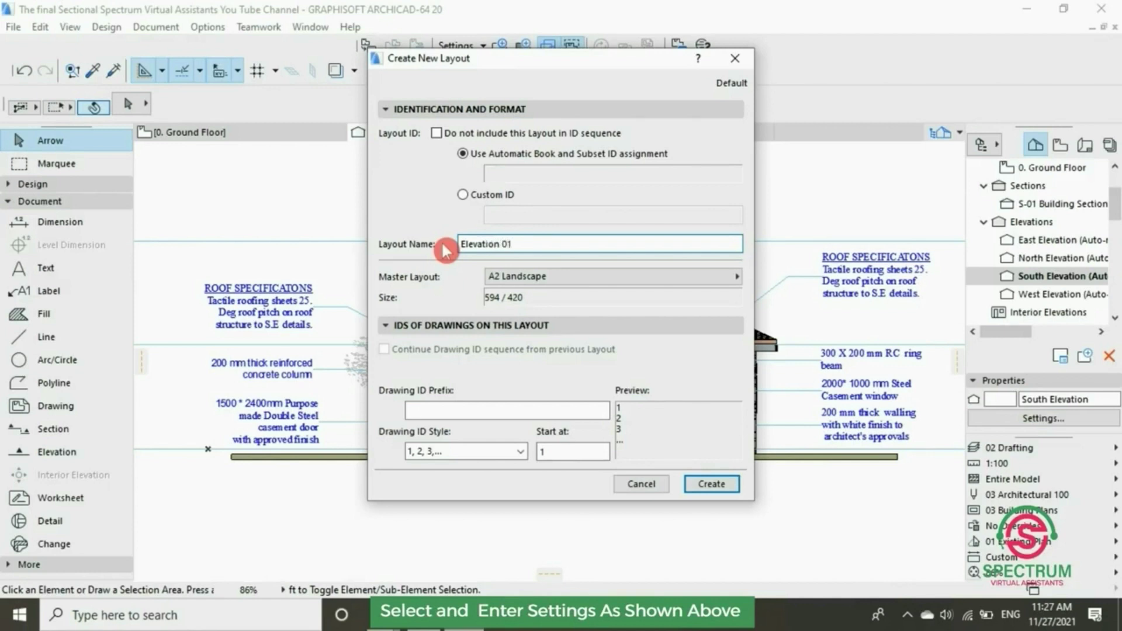
Step: Assign Spectrum Master Layout as the new layout's master and create the layout
left_click(721, 277)
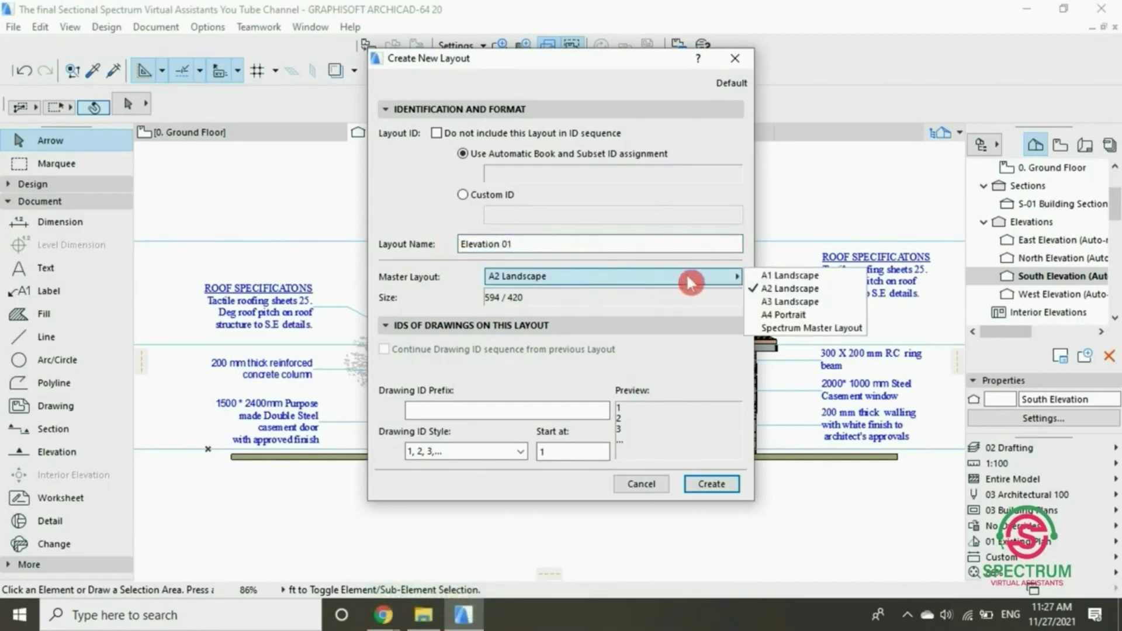
left_click(781, 329)
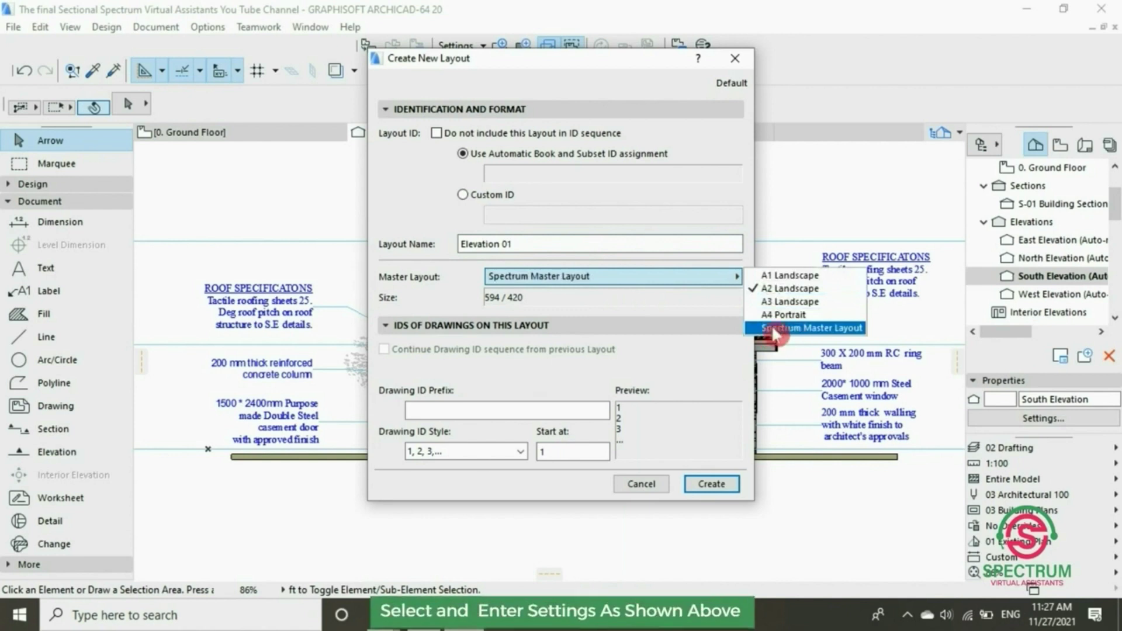
left_click(798, 331)
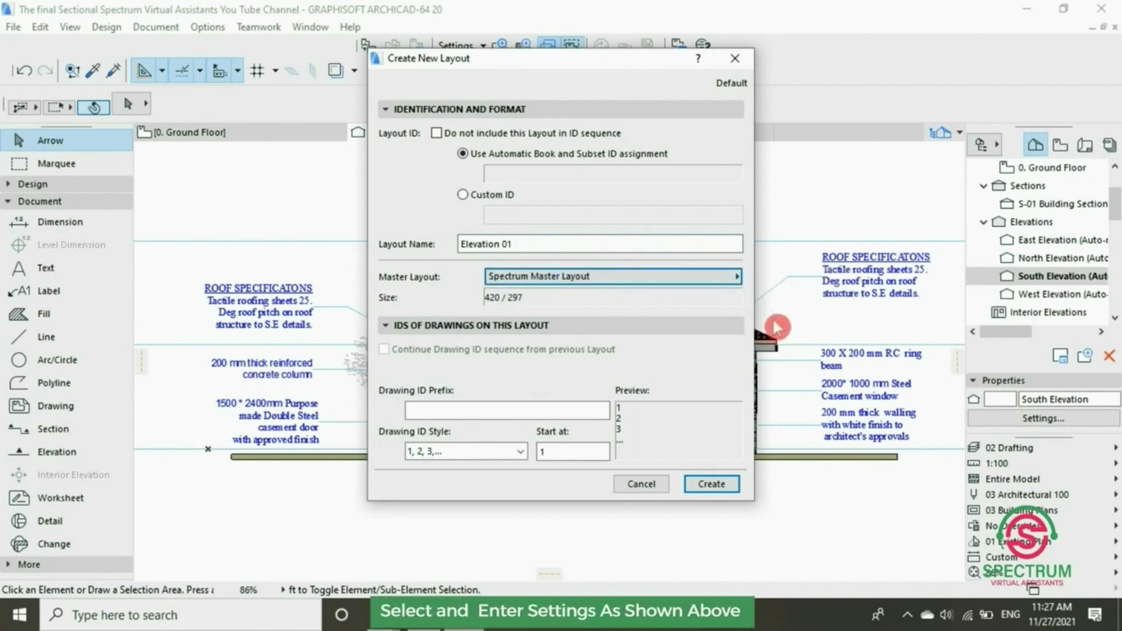
left_click(437, 111)
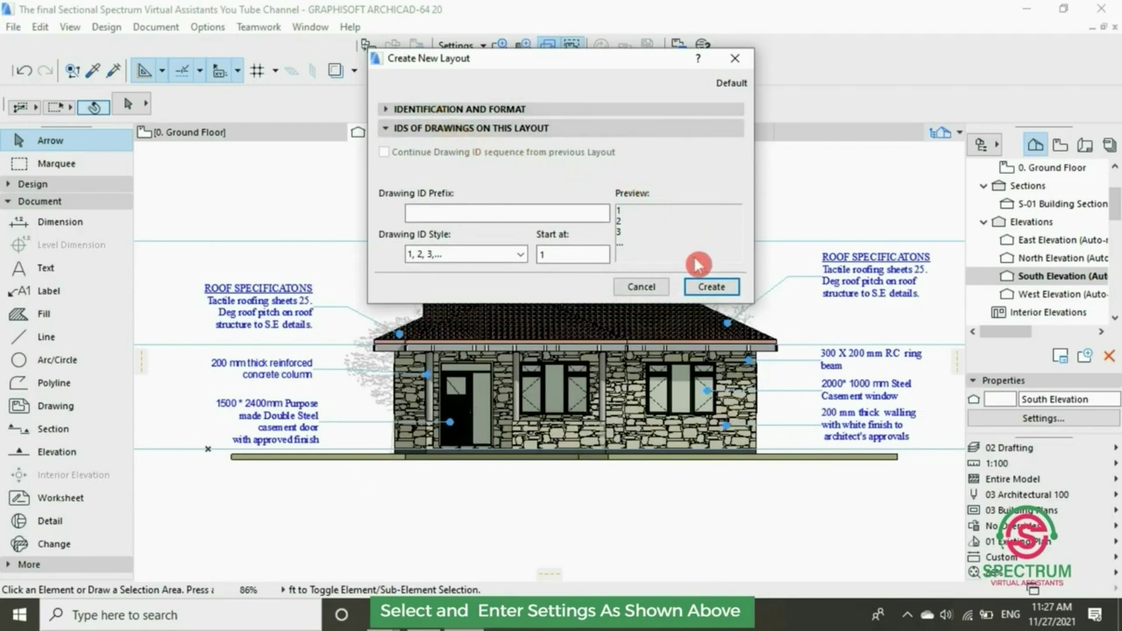
left_click(722, 286)
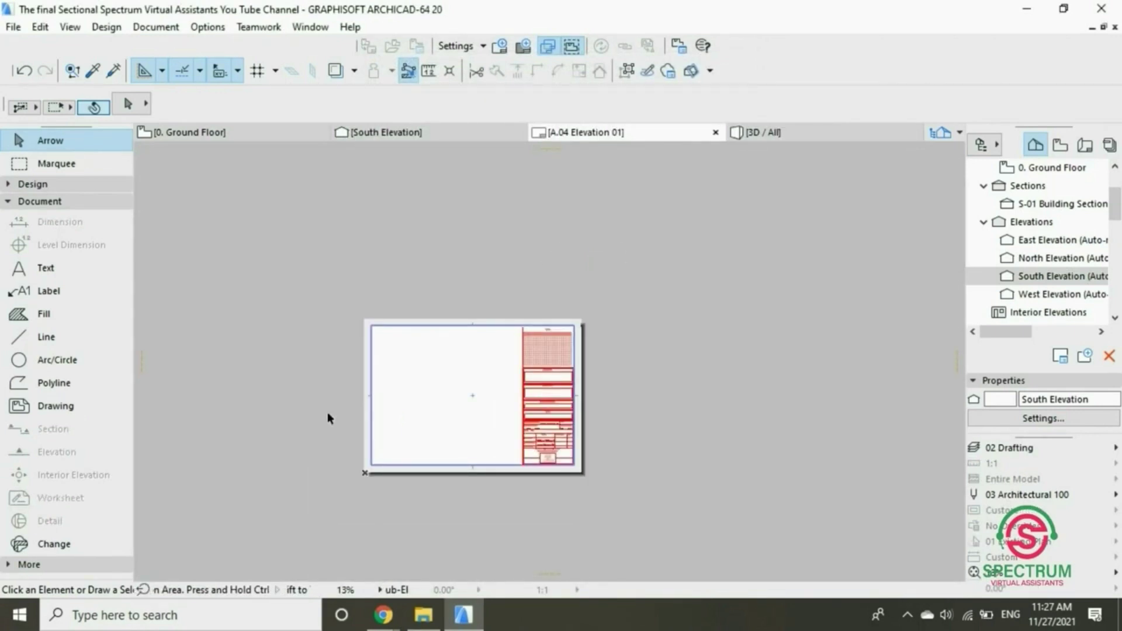
Step: Save the South Elevation as a view and place it near the middle of the Elevation 01 layout's drawing area
scroll(362, 423, "up", 4)
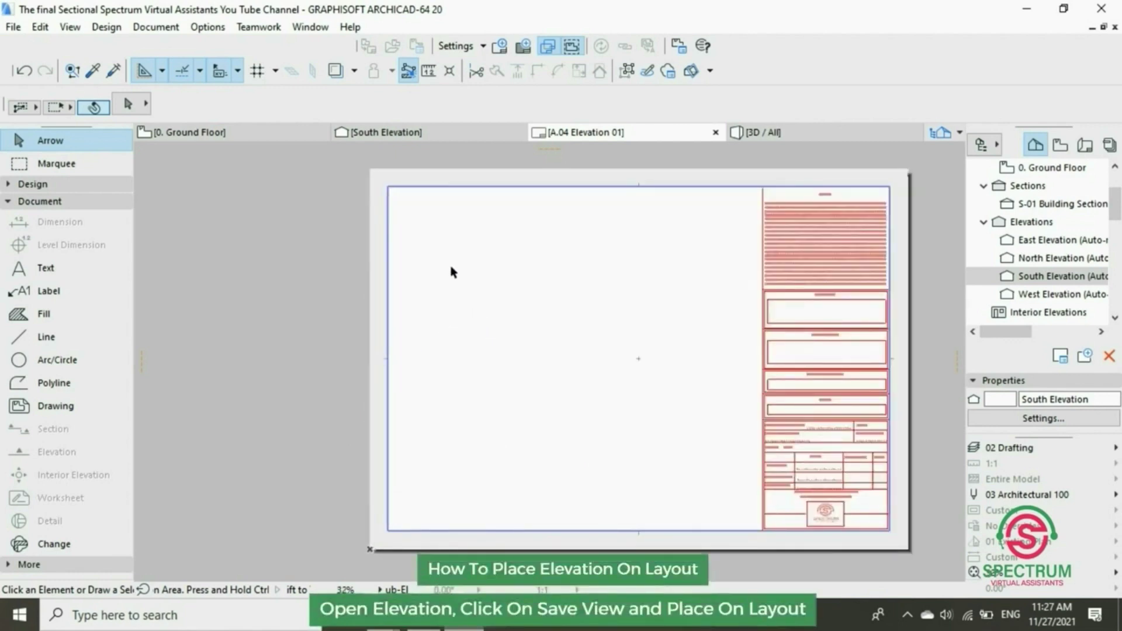
left_click(409, 134)
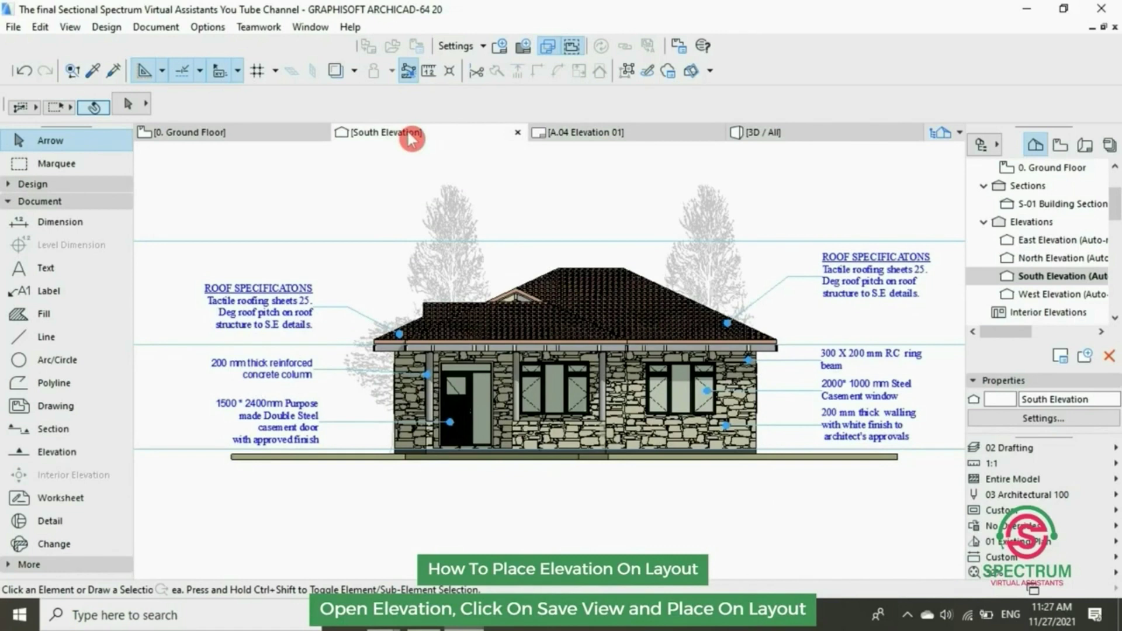
right_click(618, 202)
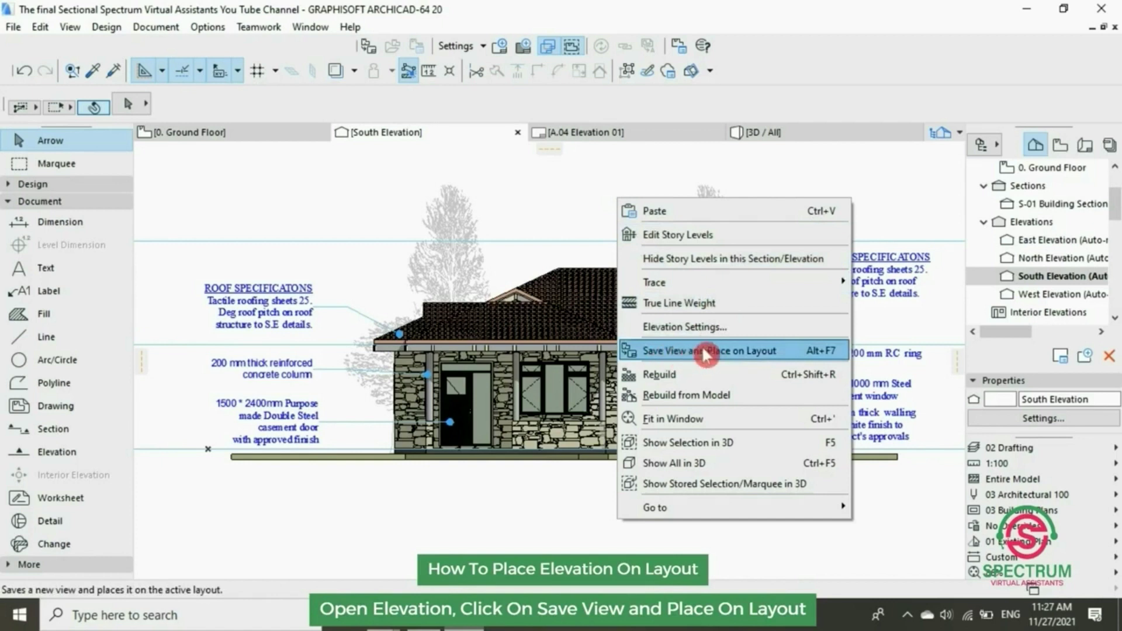
left_click(683, 352)
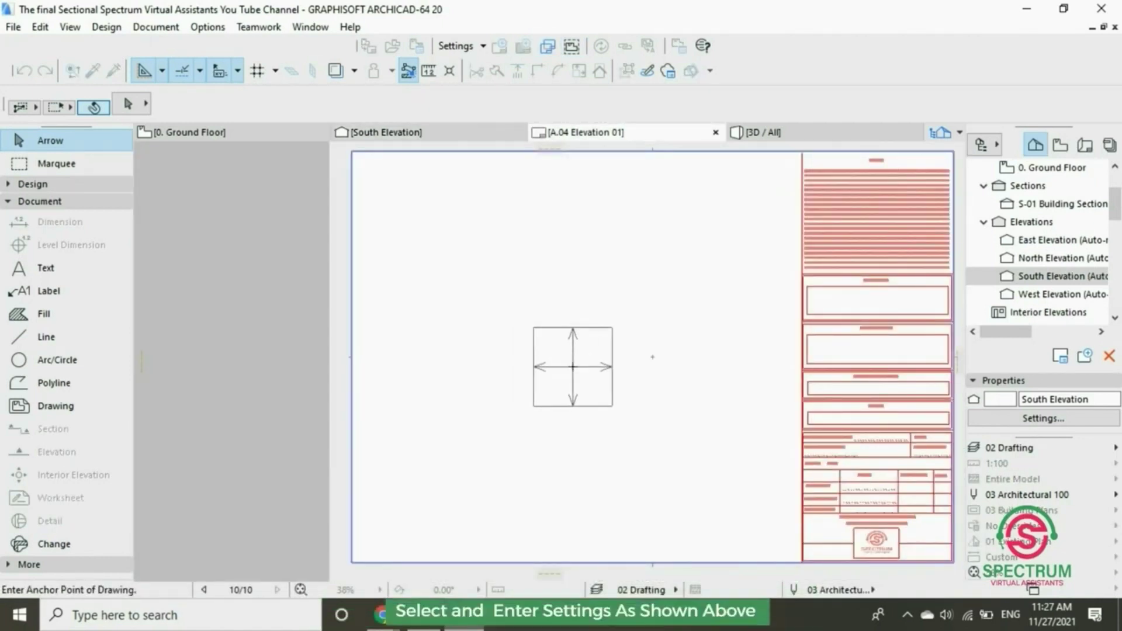
left_click(576, 374)
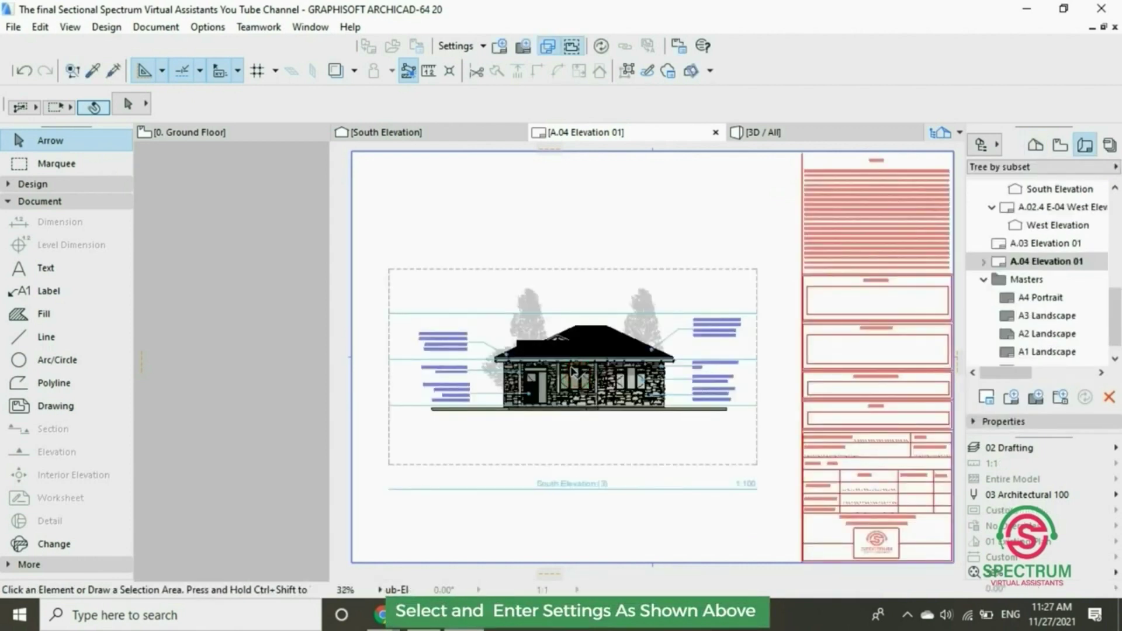
Step: Stretch the placed South Elevation drawing's frame to the title block's upper-left corner and the sheet border's upper-left corner
scroll(573, 371, "down", 1)
left_click(523, 251)
left_click(526, 250)
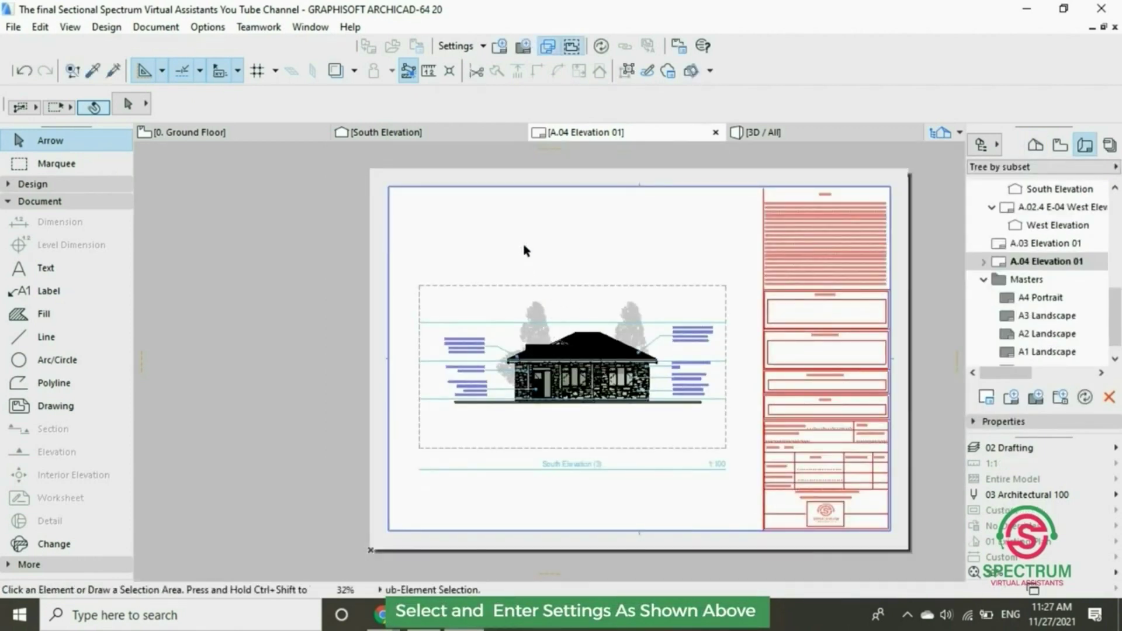
left_click(726, 287)
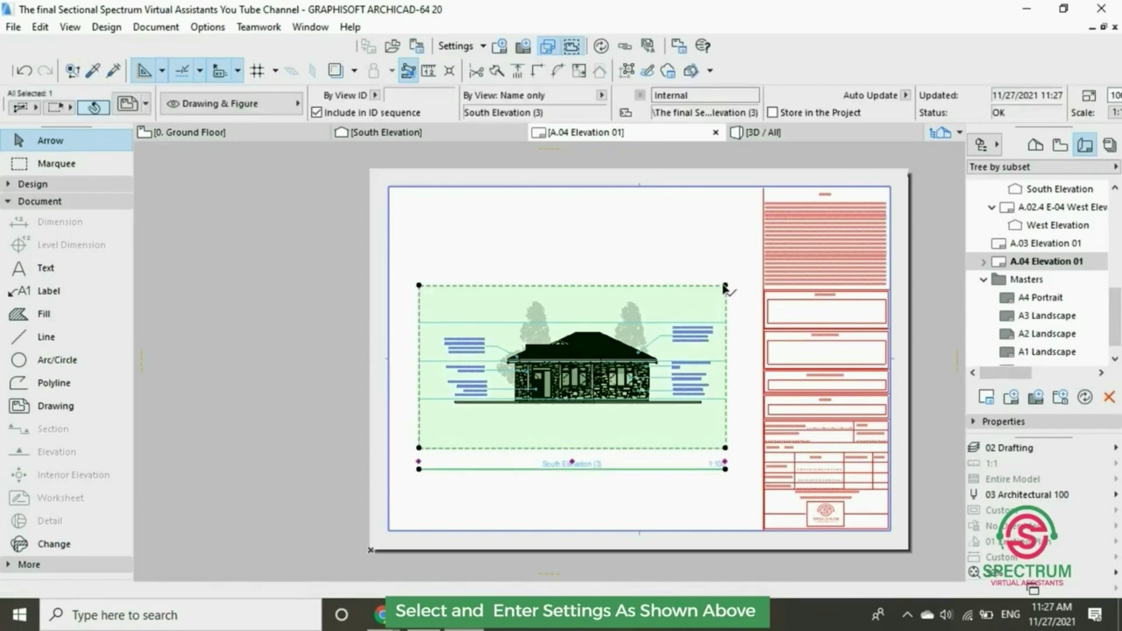
scroll(727, 286, "up", 1)
scroll(726, 286, "up", 2)
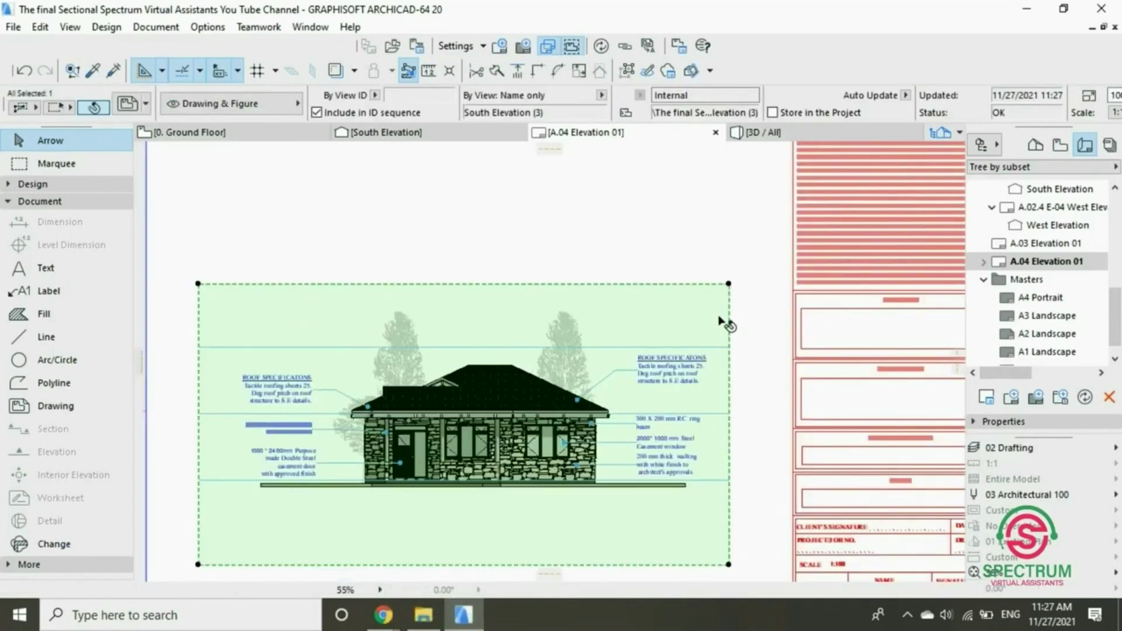
scroll(726, 290, "down", 2)
left_click(726, 288)
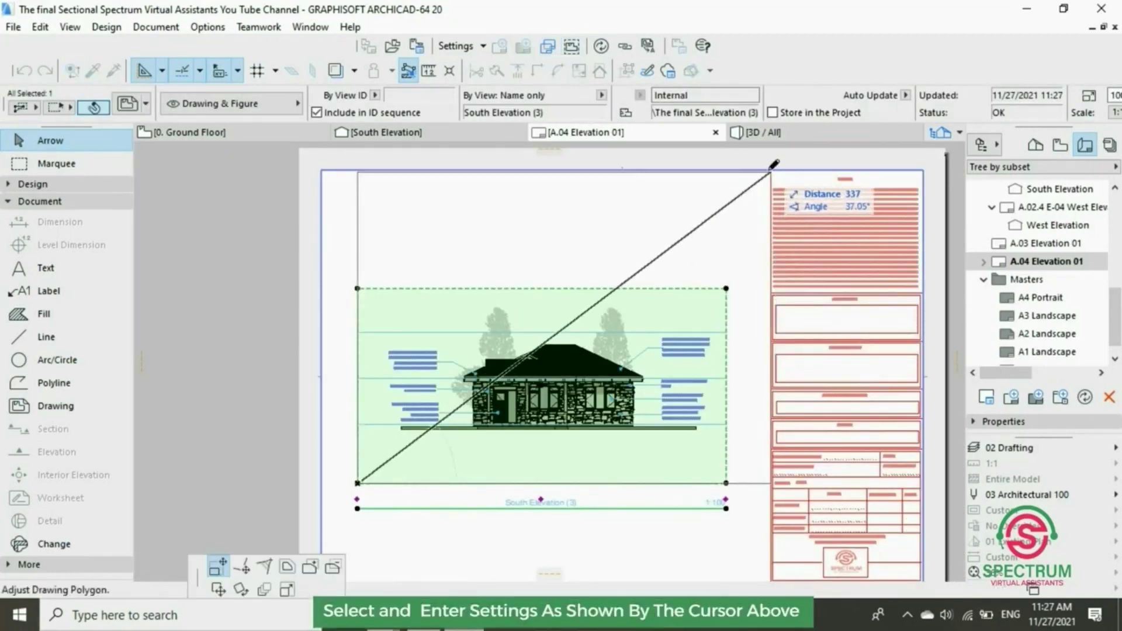
left_click(771, 172)
left_click(358, 174)
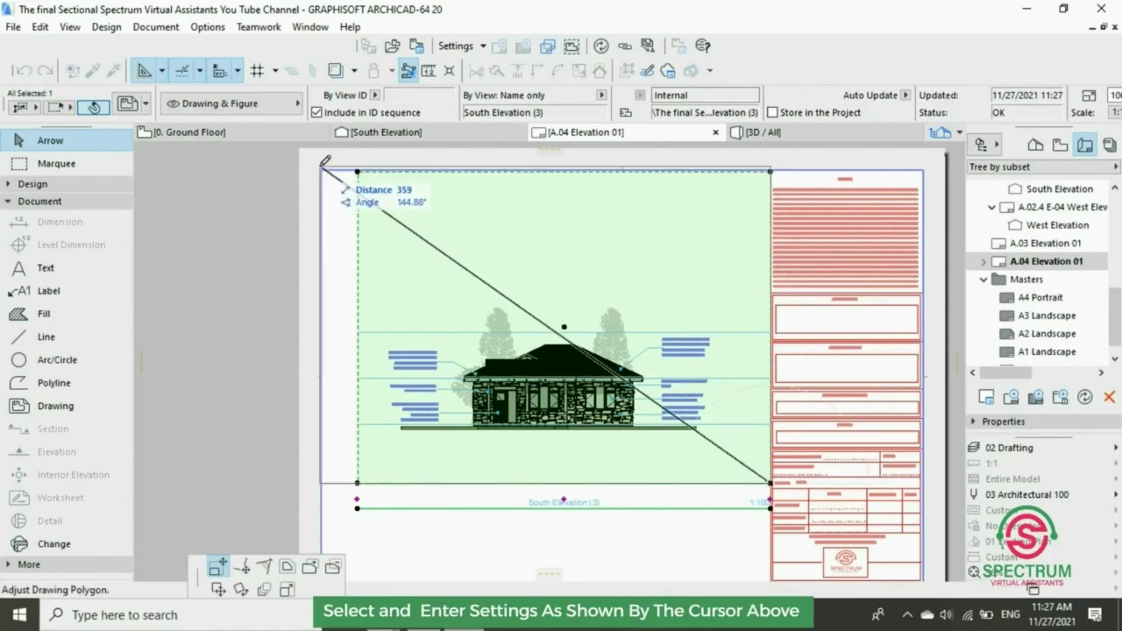
left_click(322, 173)
Step: Extend the South Elevation drawing frame's lower edge slightly downward on the layout
scroll(392, 340, "down", 2)
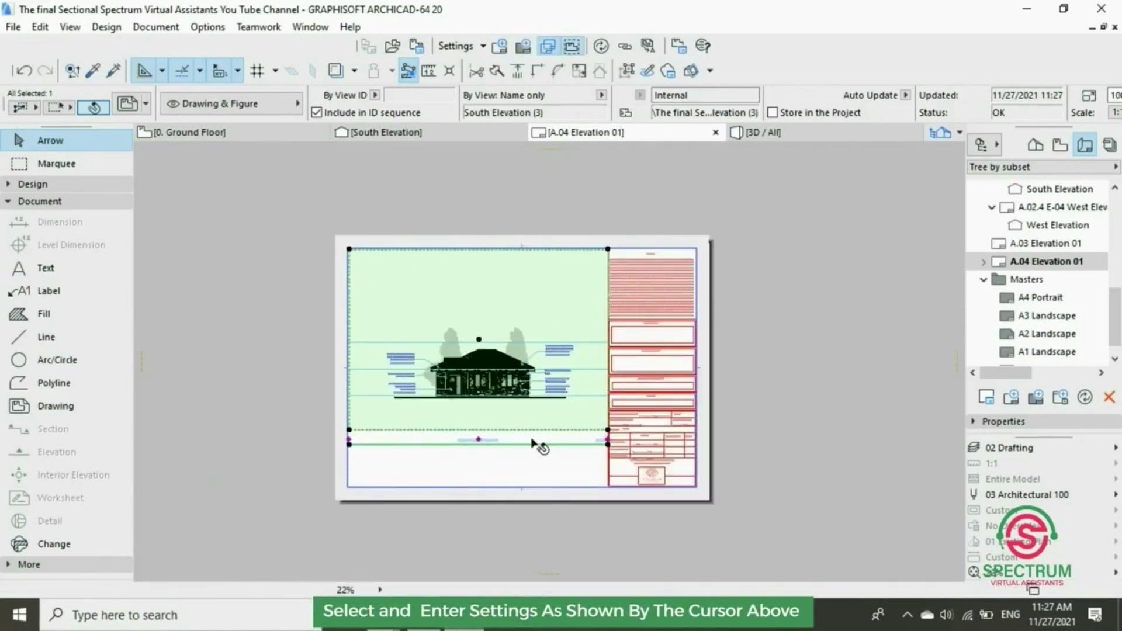
scroll(478, 482, "up", 2)
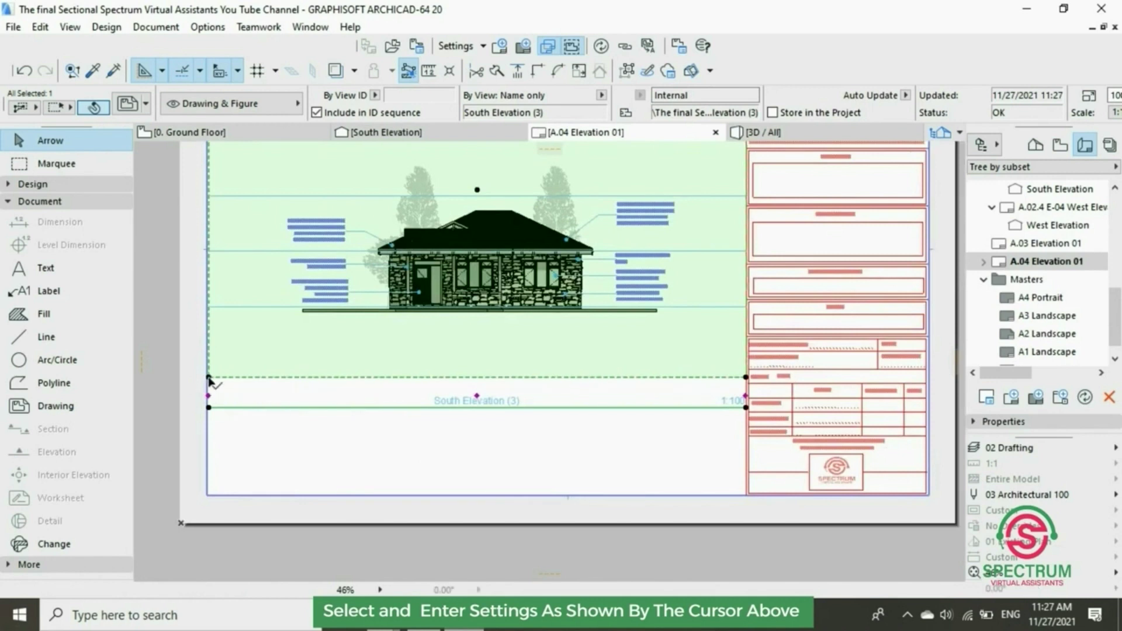
left_click(208, 377)
left_click(296, 395)
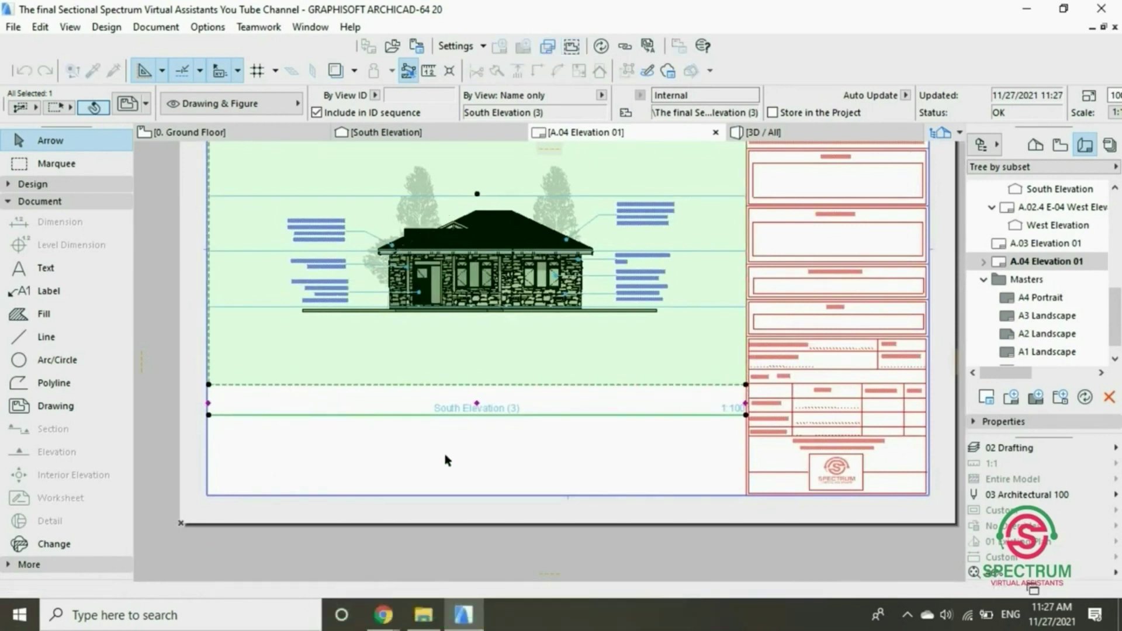
key("Escape")
Step: Move the South Elevation drawing title straight up about 37 mm so it sits closer beneath the house
left_click(481, 408)
left_click(483, 409)
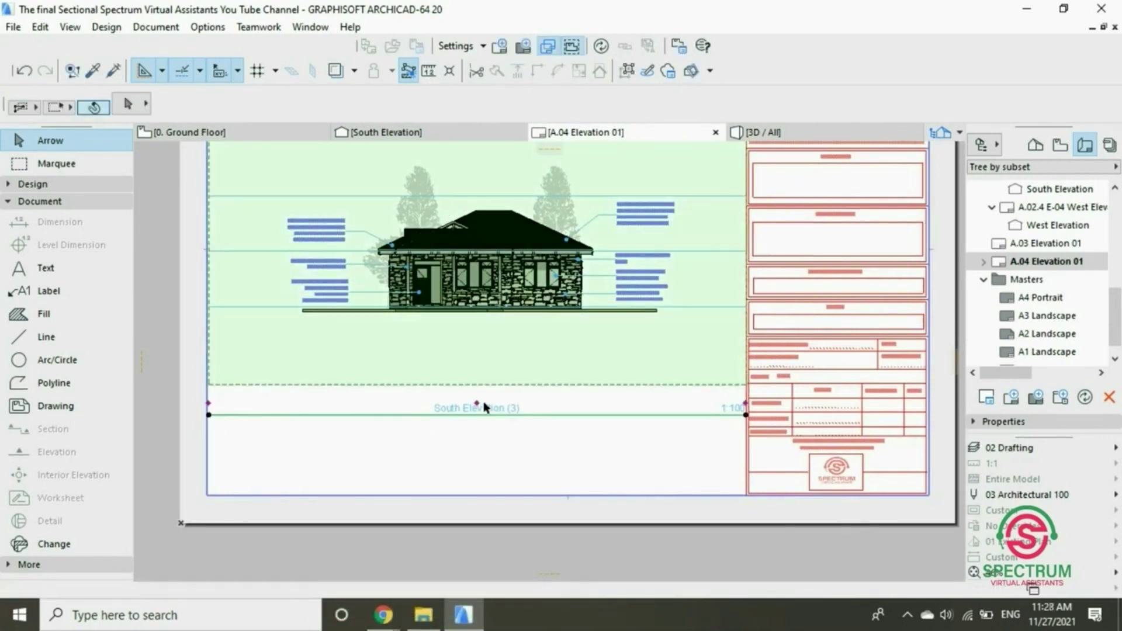
left_click(482, 407)
left_click(480, 406)
left_click(476, 404)
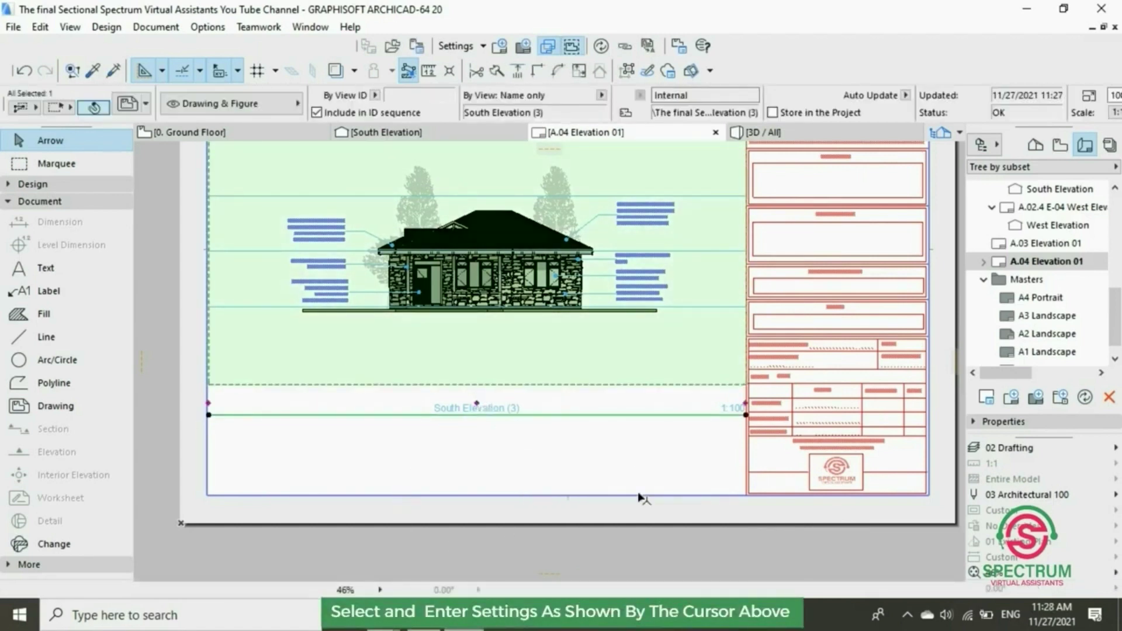
left_click(476, 404)
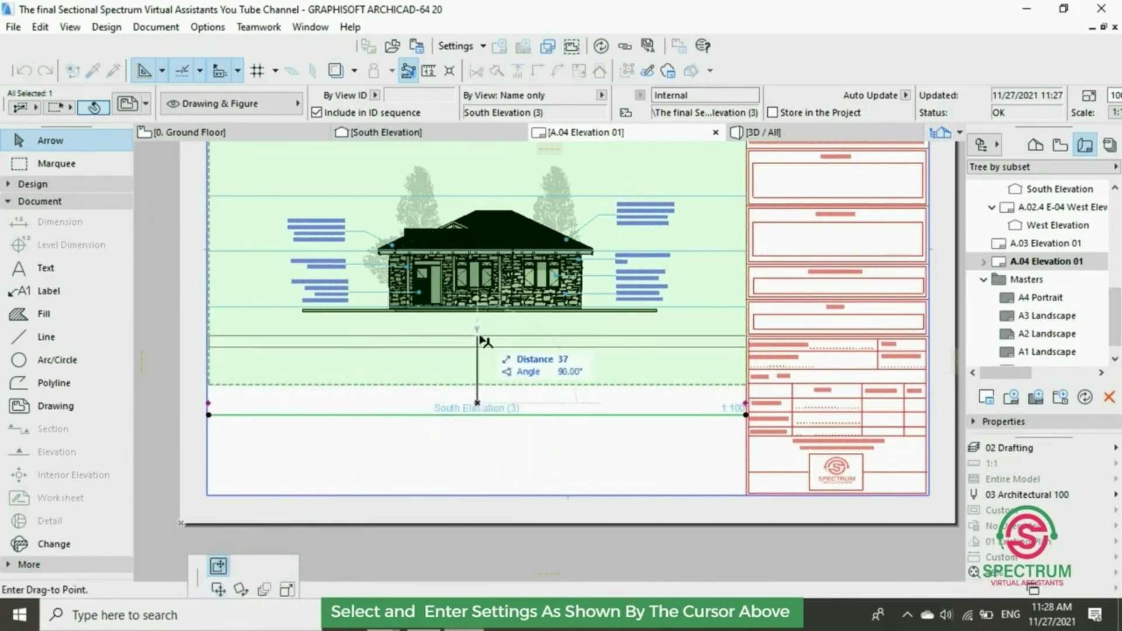
left_click(478, 338)
Step: Stretch the drawing frame's lower-left corner down to the sheet border's lower-left corner and deselect the drawing
left_click(209, 385)
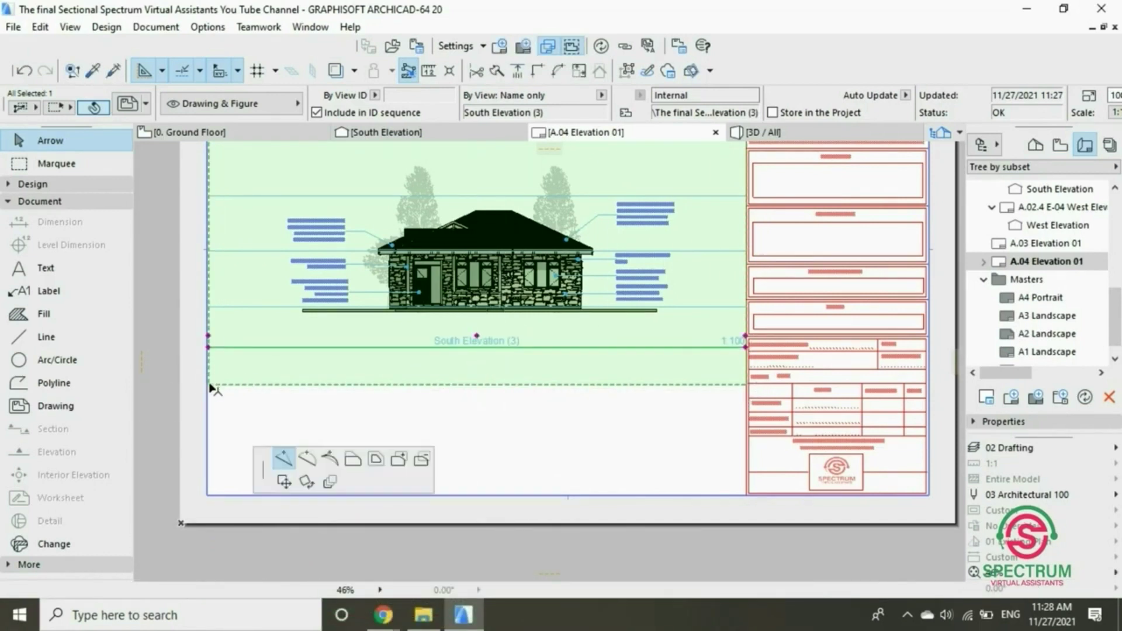
left_click(211, 387)
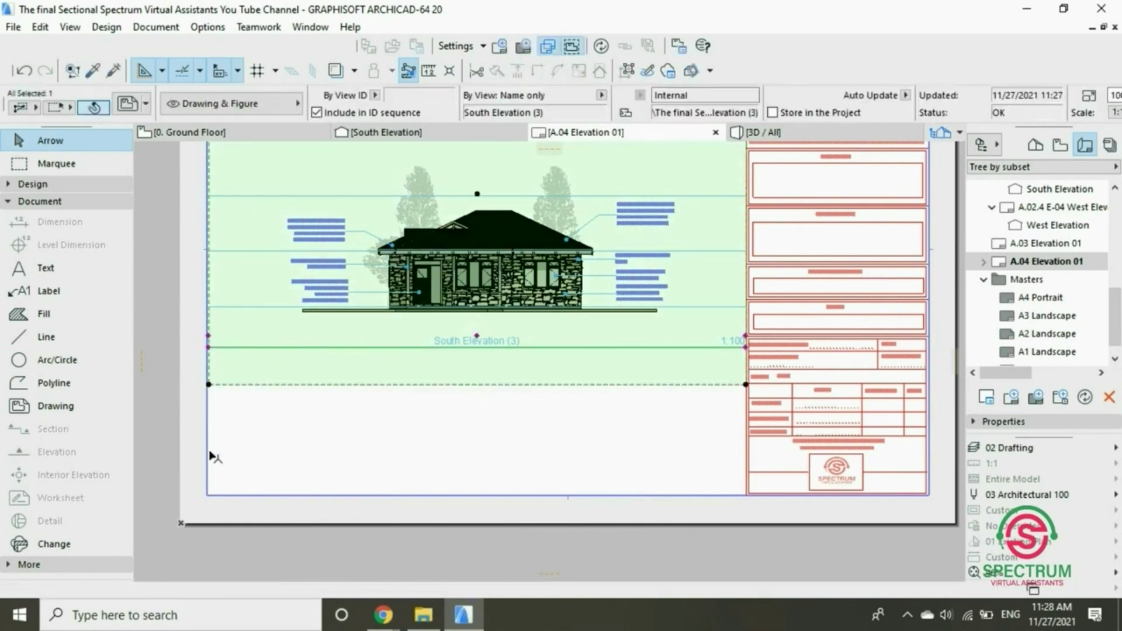
left_click(210, 385)
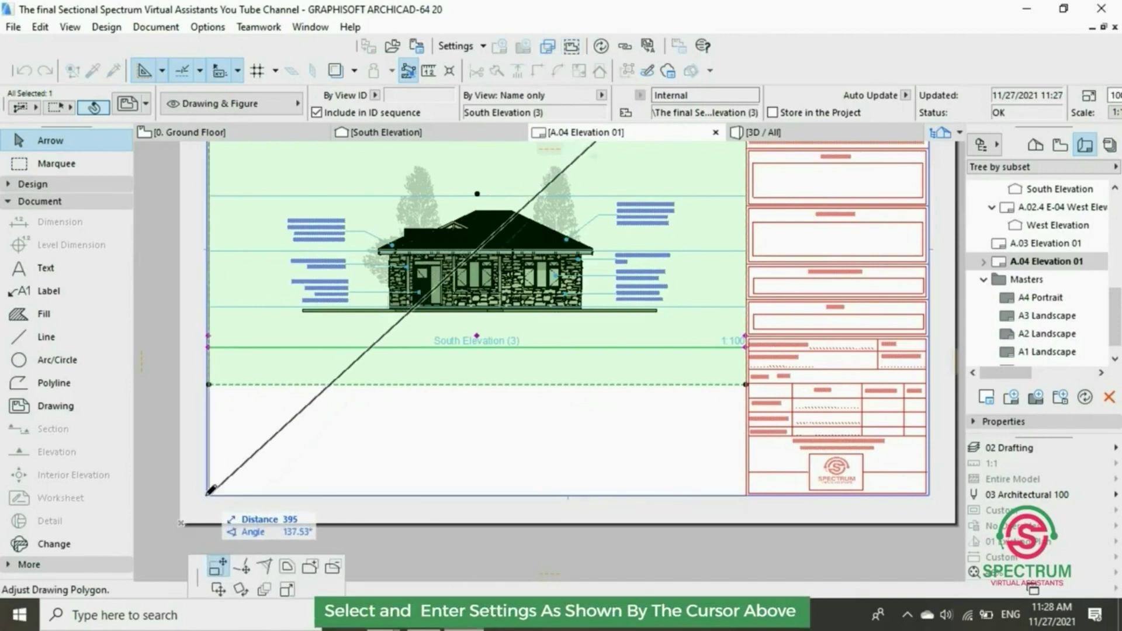
left_click(208, 494)
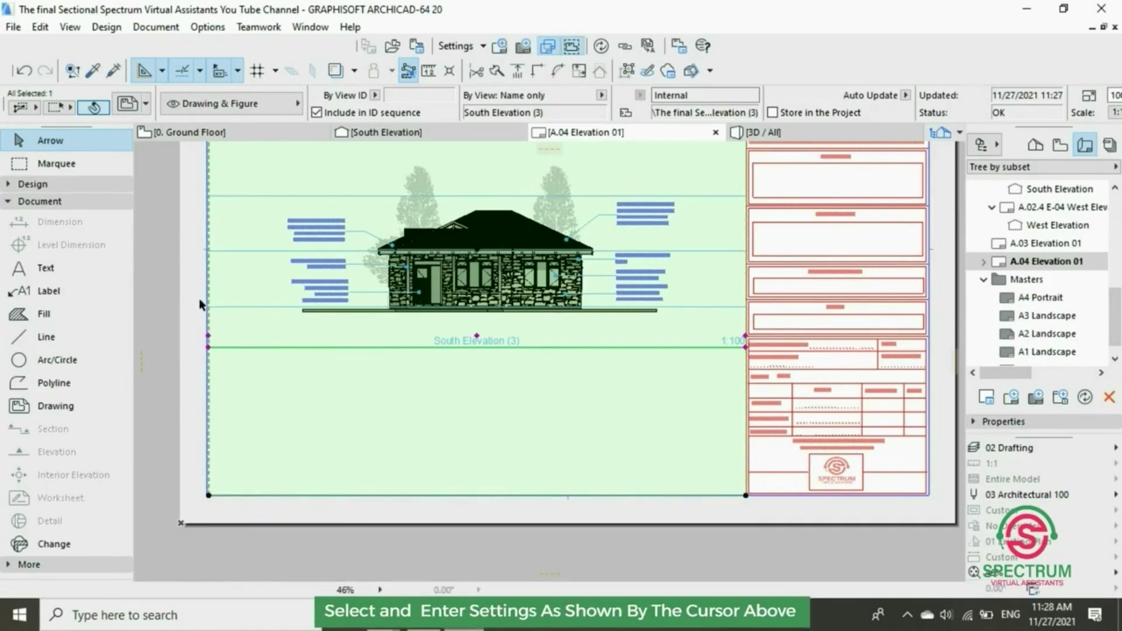
left_click(201, 304)
scroll(440, 413, "down", 2)
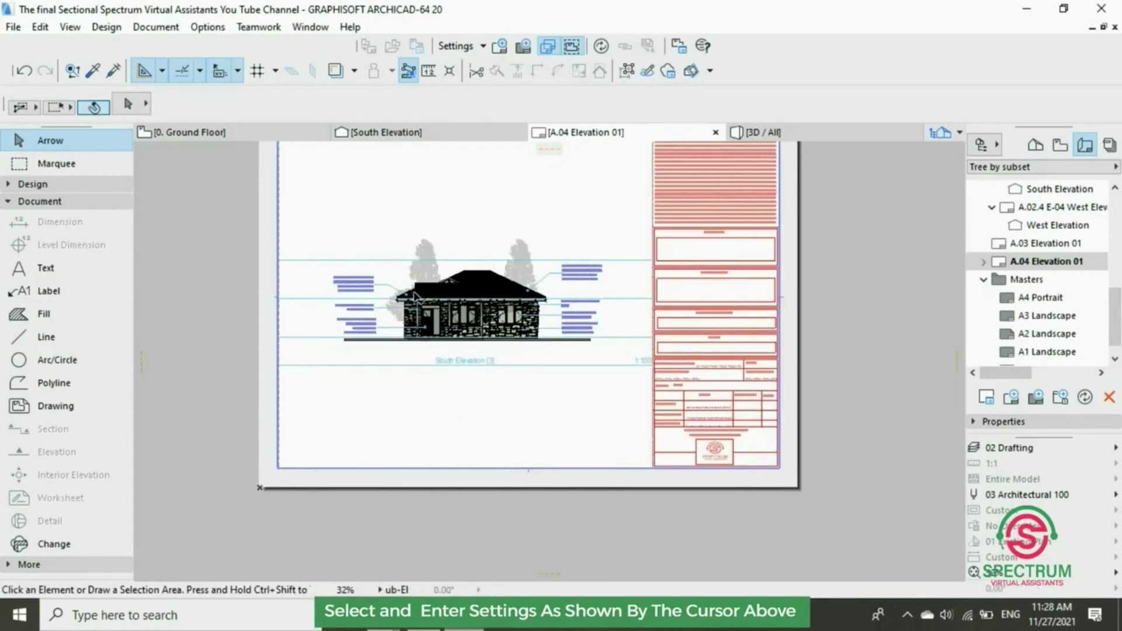
scroll(425, 262, "up", 1)
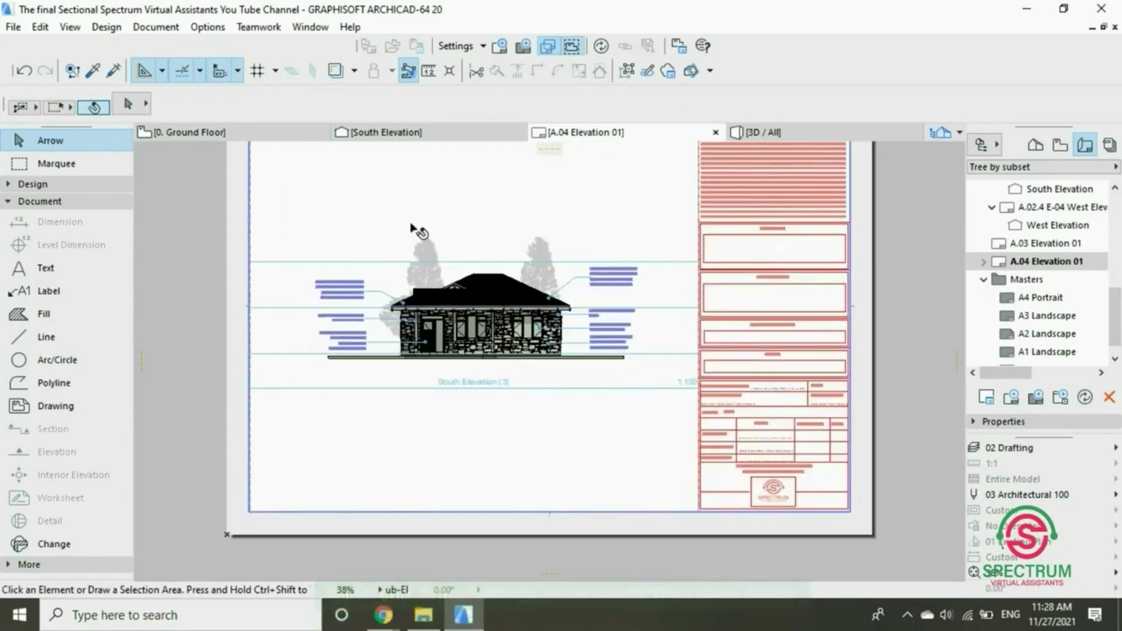
Step: Select the North Elevation marker line on the ground floor plan and open that elevation with current settings
left_click(275, 133)
left_click(514, 302)
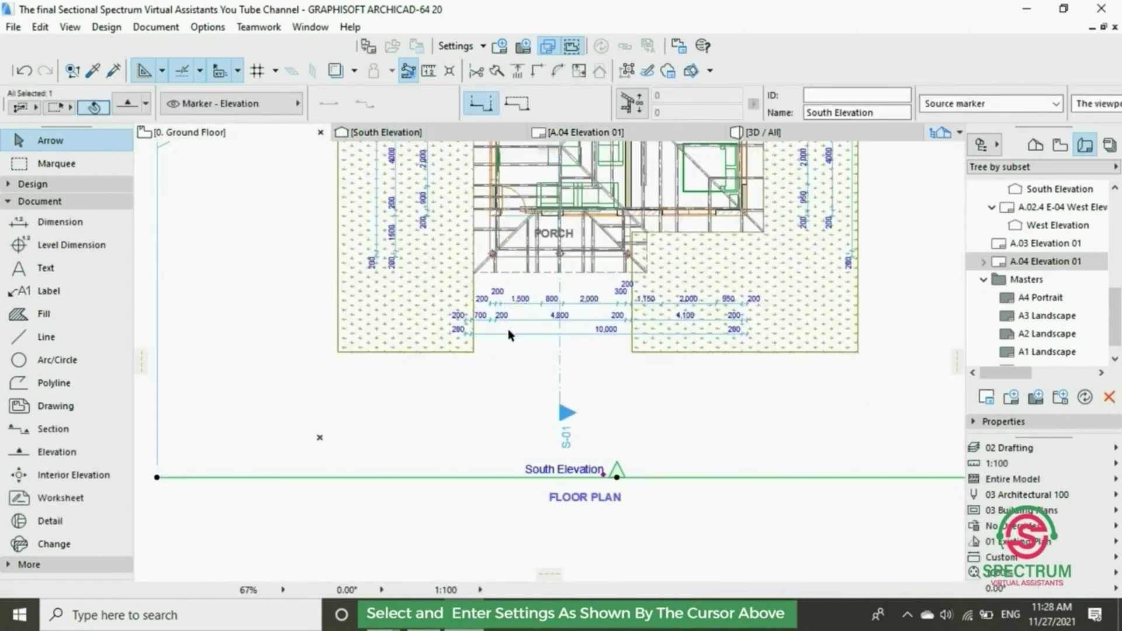
scroll(507, 292, "down", 4)
scroll(508, 183, "up", 3)
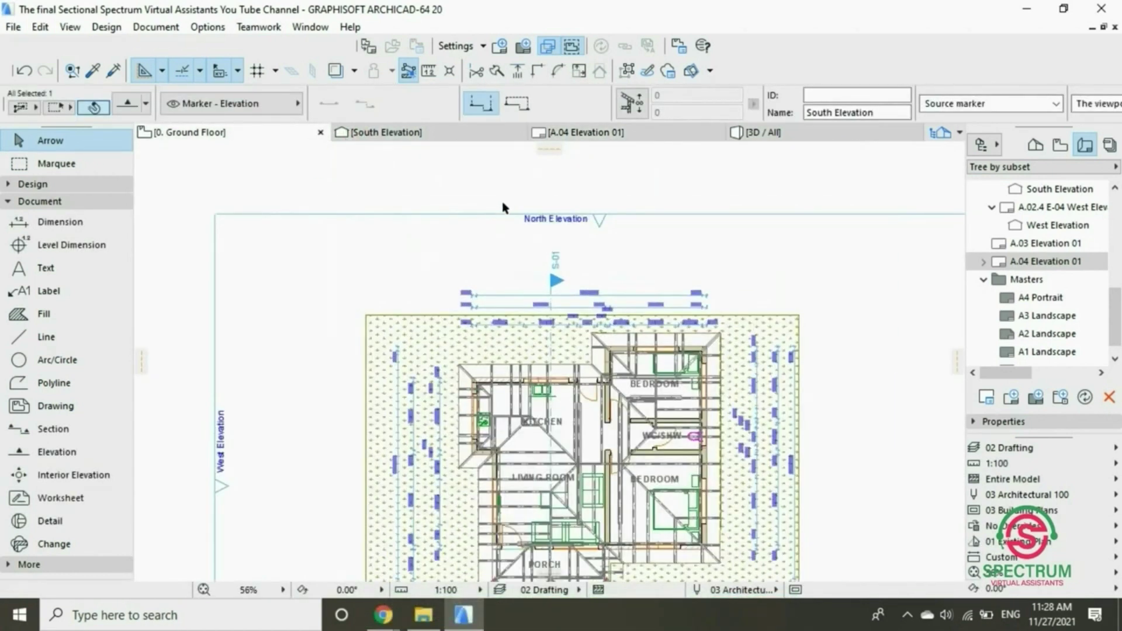
left_click(490, 214)
right_click(494, 214)
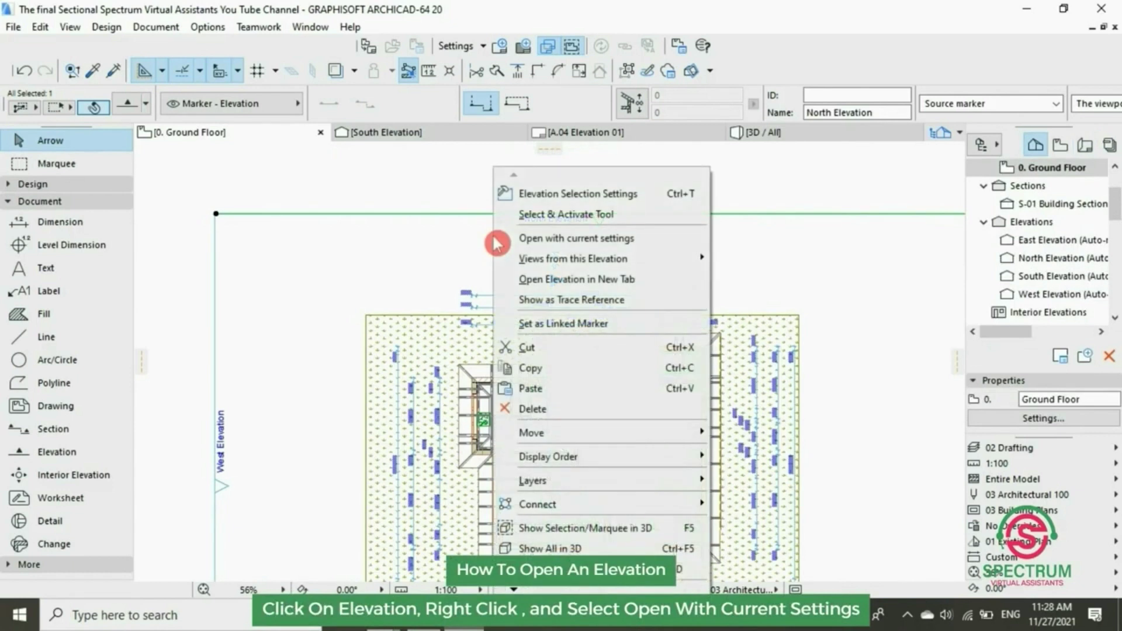
left_click(552, 238)
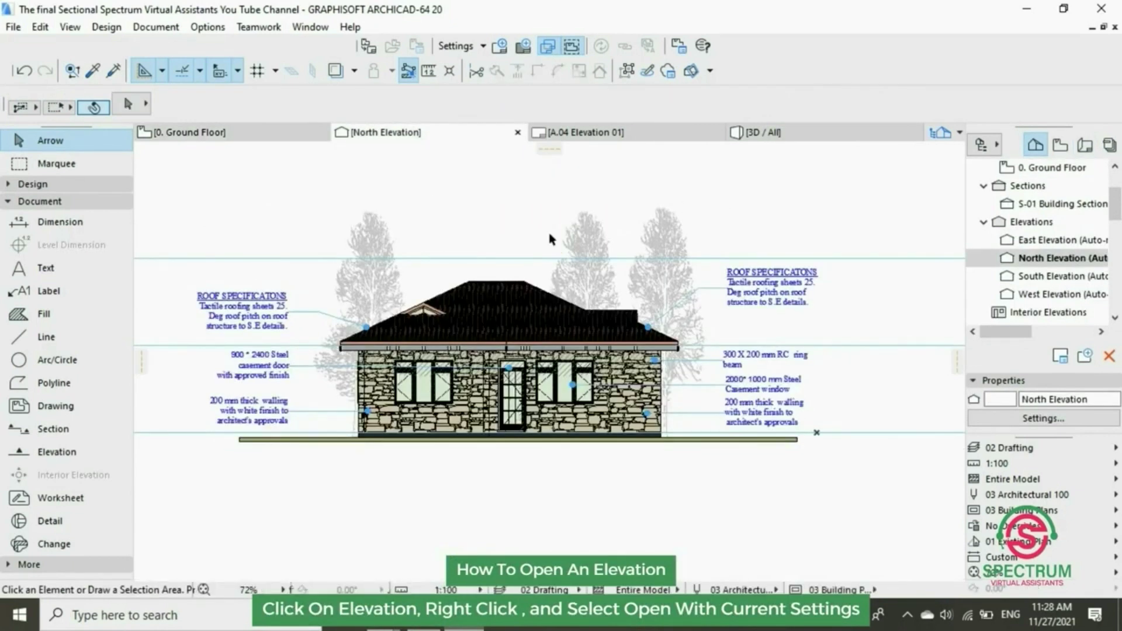
Step: Create a new layout named Elevation 02 using the Spectrum Master Layout
left_click(499, 53)
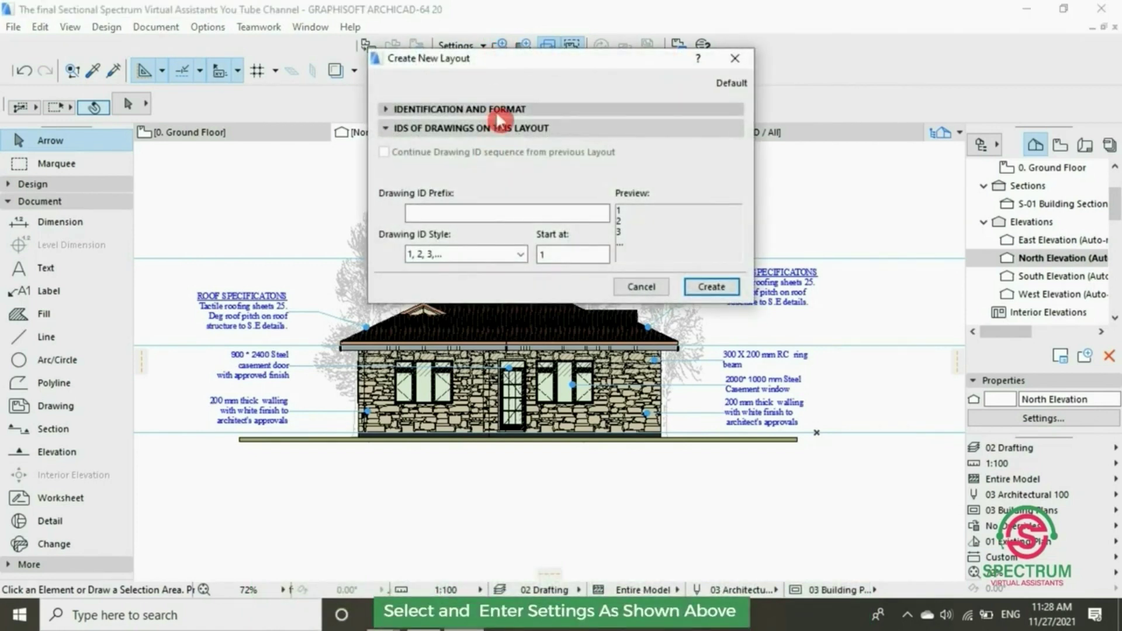
left_click(498, 111)
left_click_drag(493, 245, 435, 255)
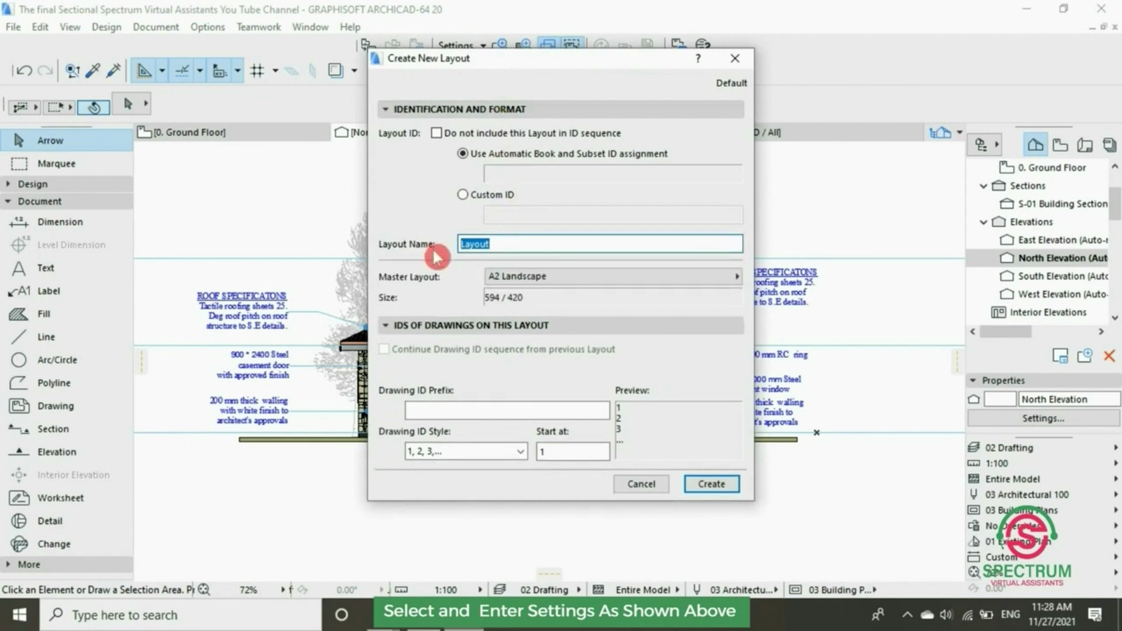
type("Eleva")
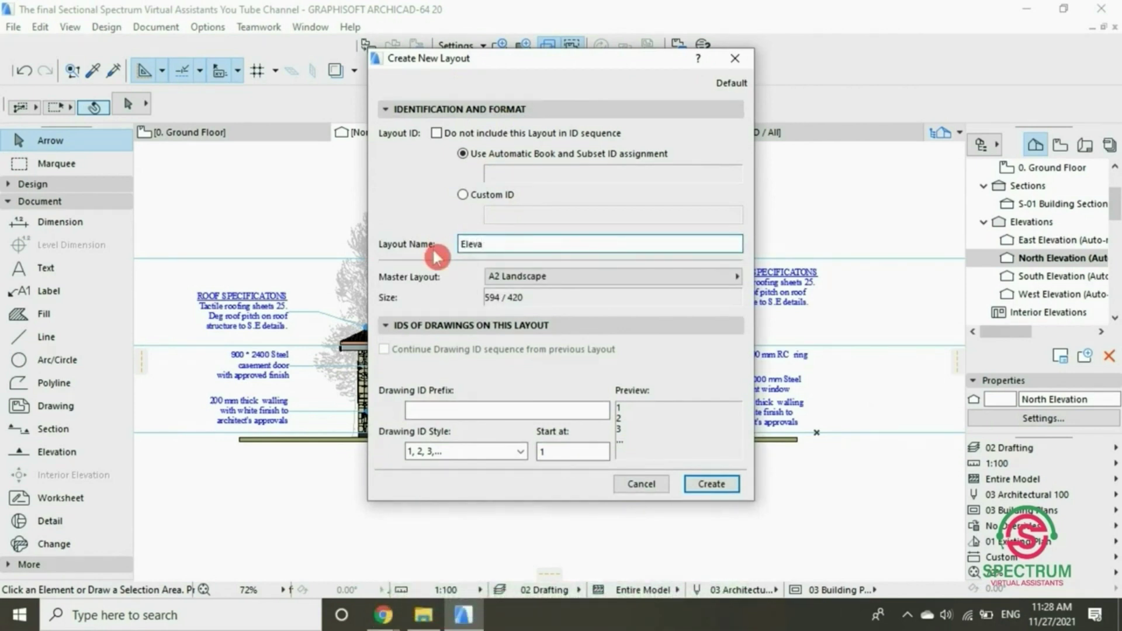
type("tion 02")
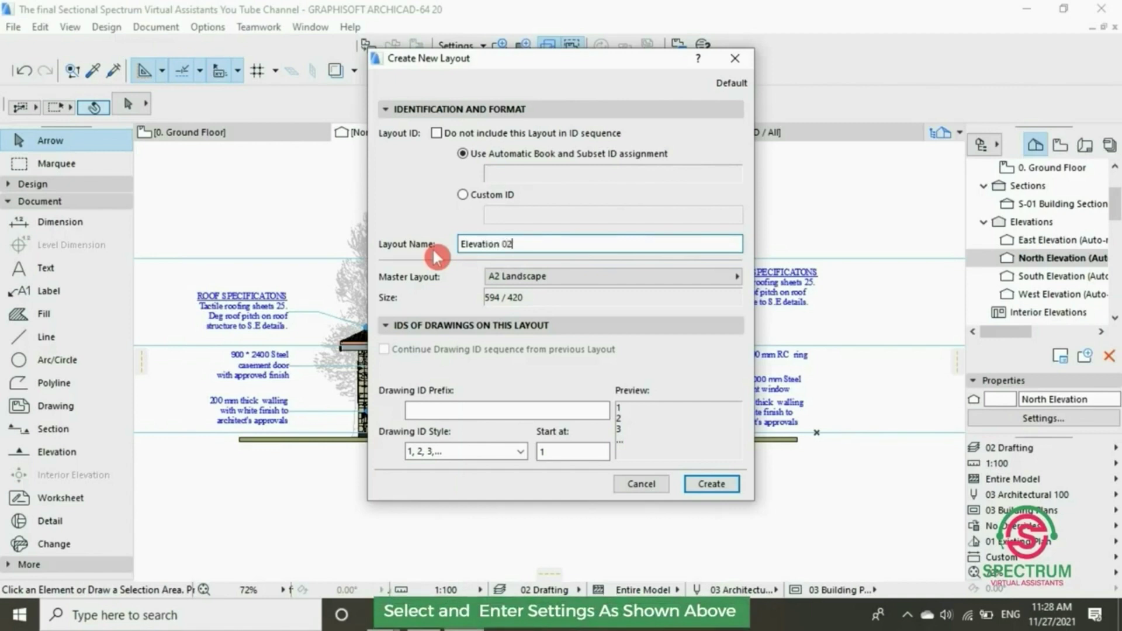
left_click(623, 276)
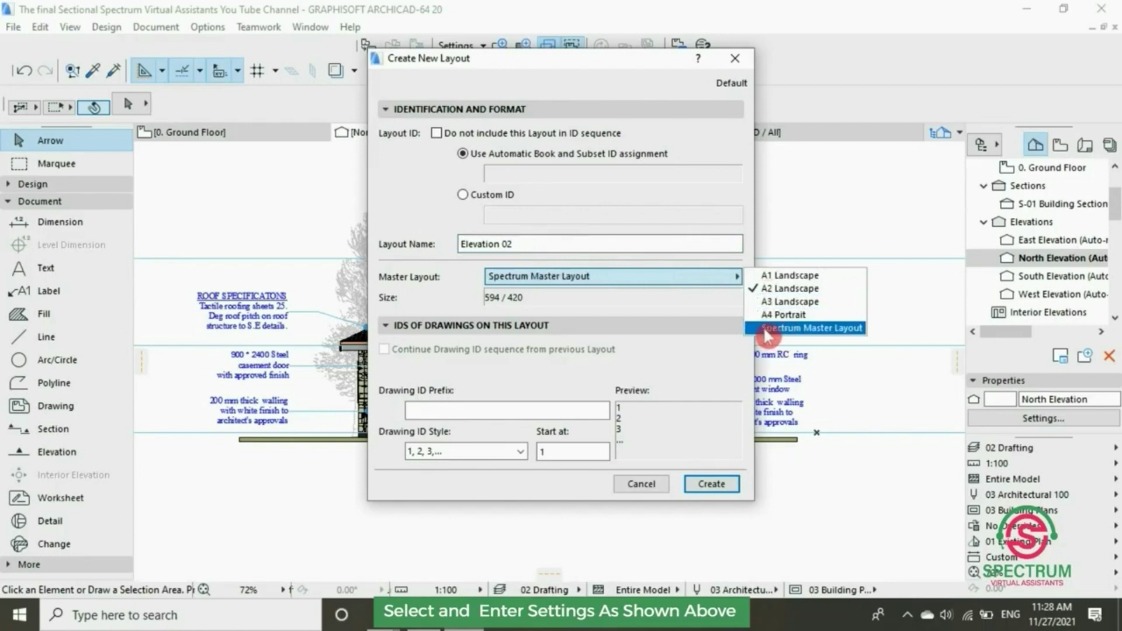
left_click(790, 331)
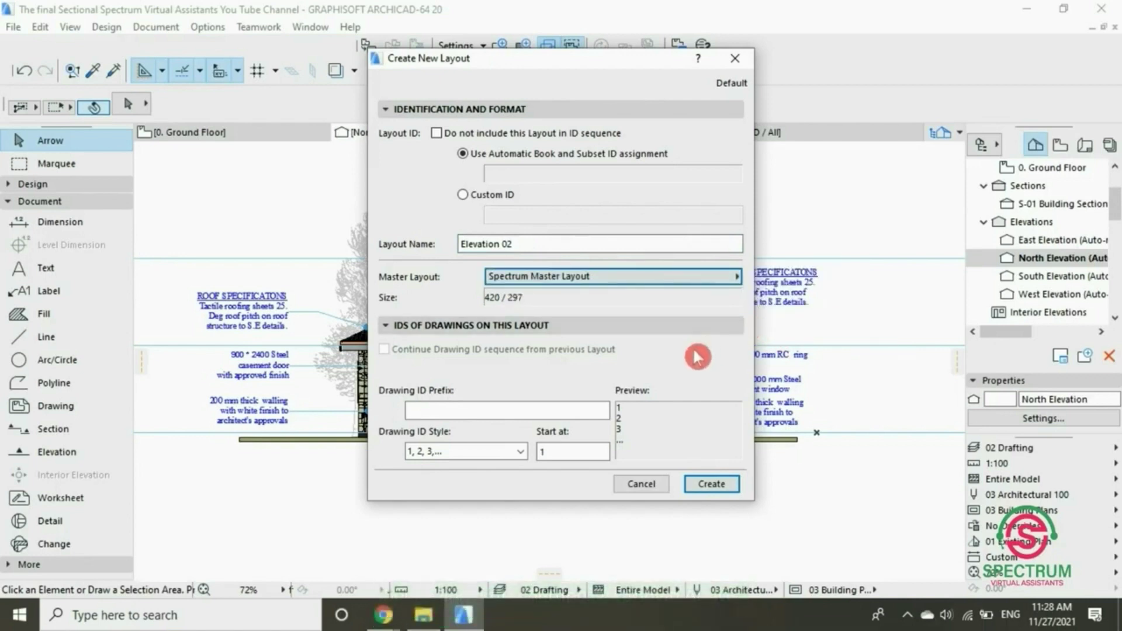
left_click(710, 485)
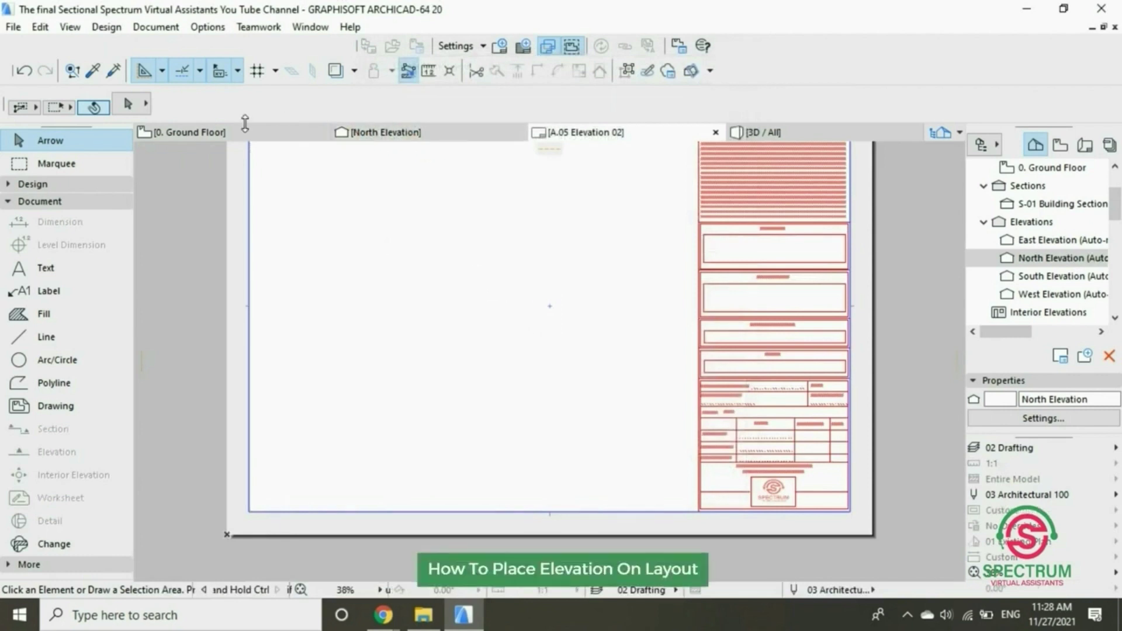
Step: Save the North Elevation view and place it on the Elevation 02 layout, in the blank area beside the title block
left_click(403, 133)
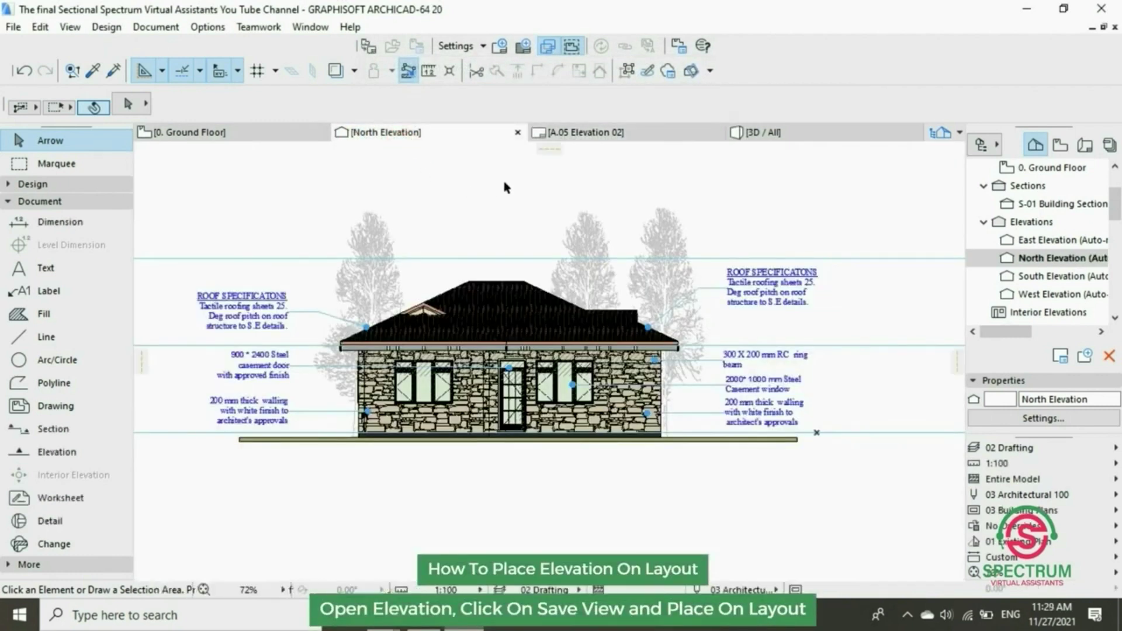
right_click(506, 187)
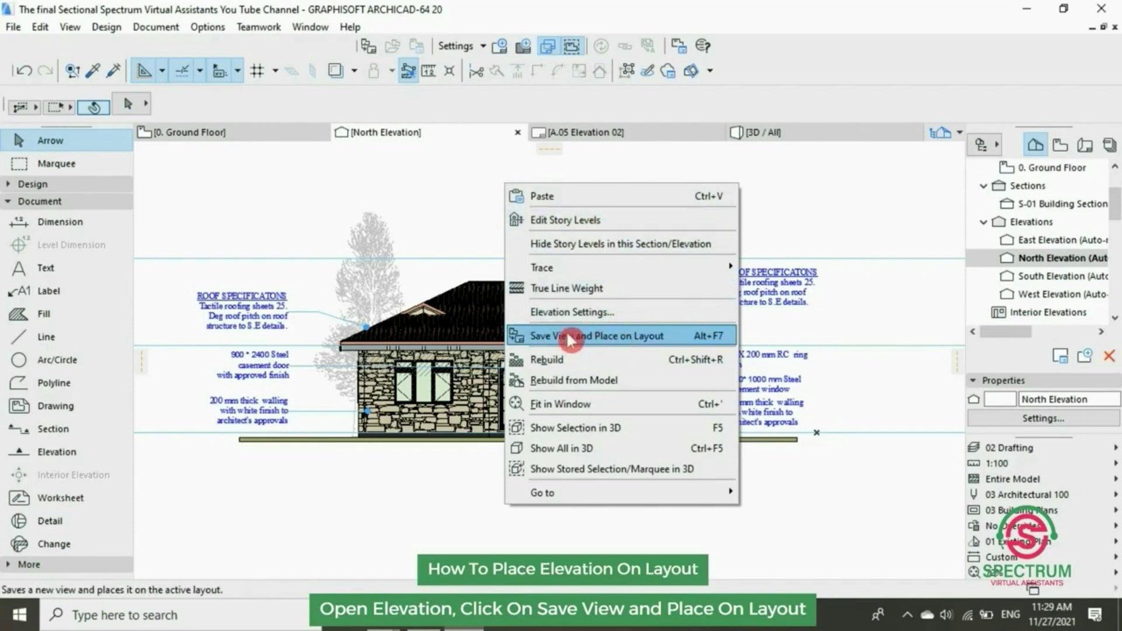
left_click(602, 338)
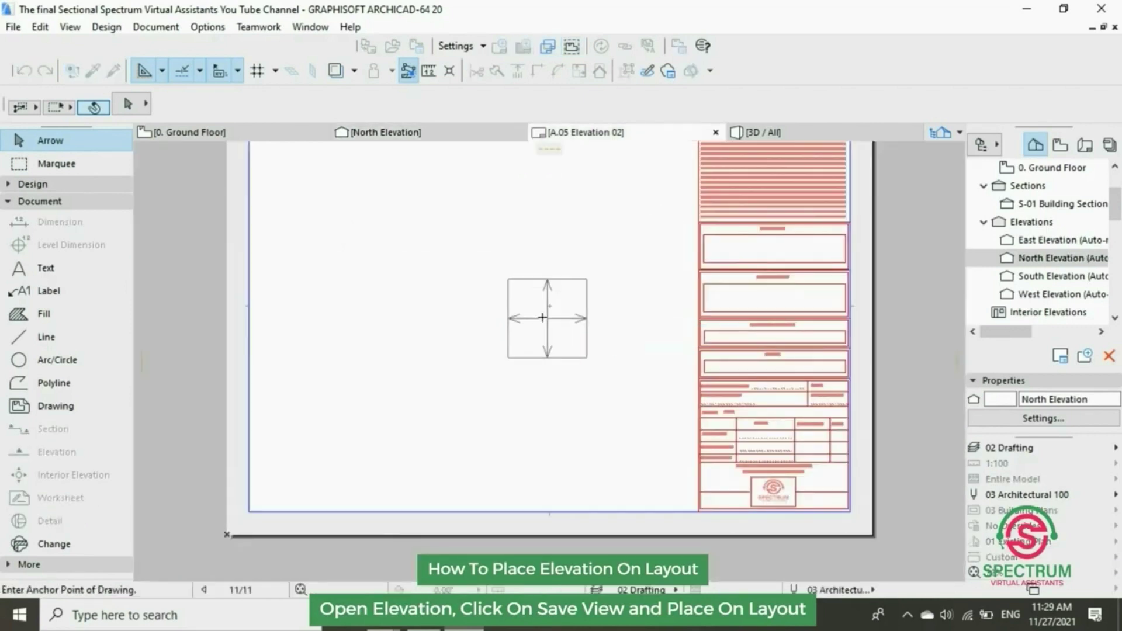
scroll(471, 295, "down", 2)
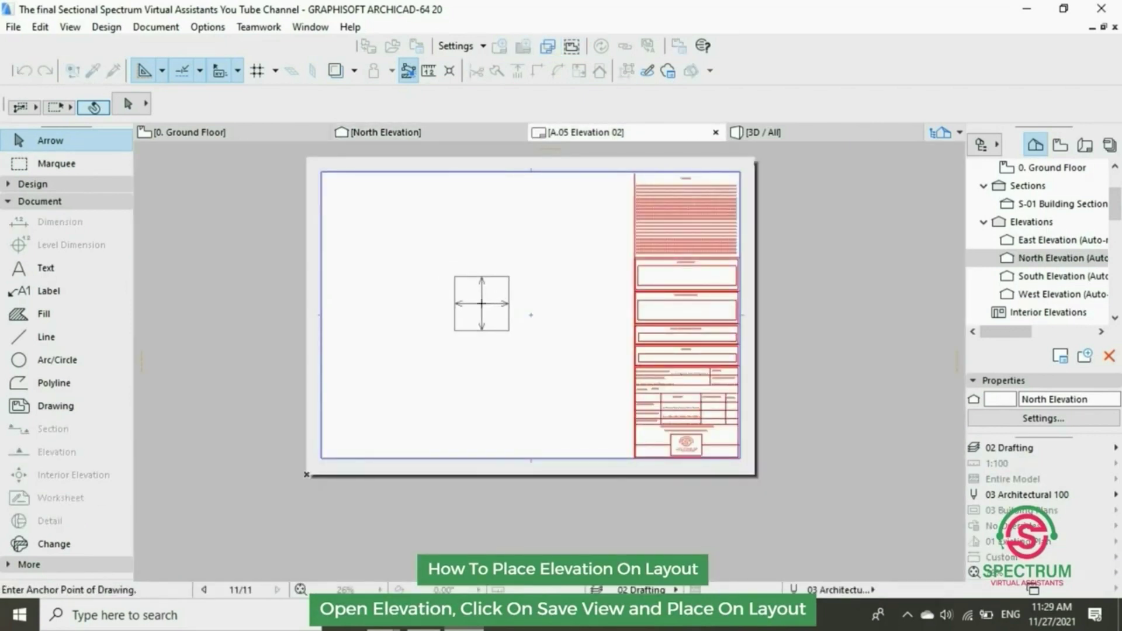
left_click(487, 305)
scroll(454, 256, "up", 1)
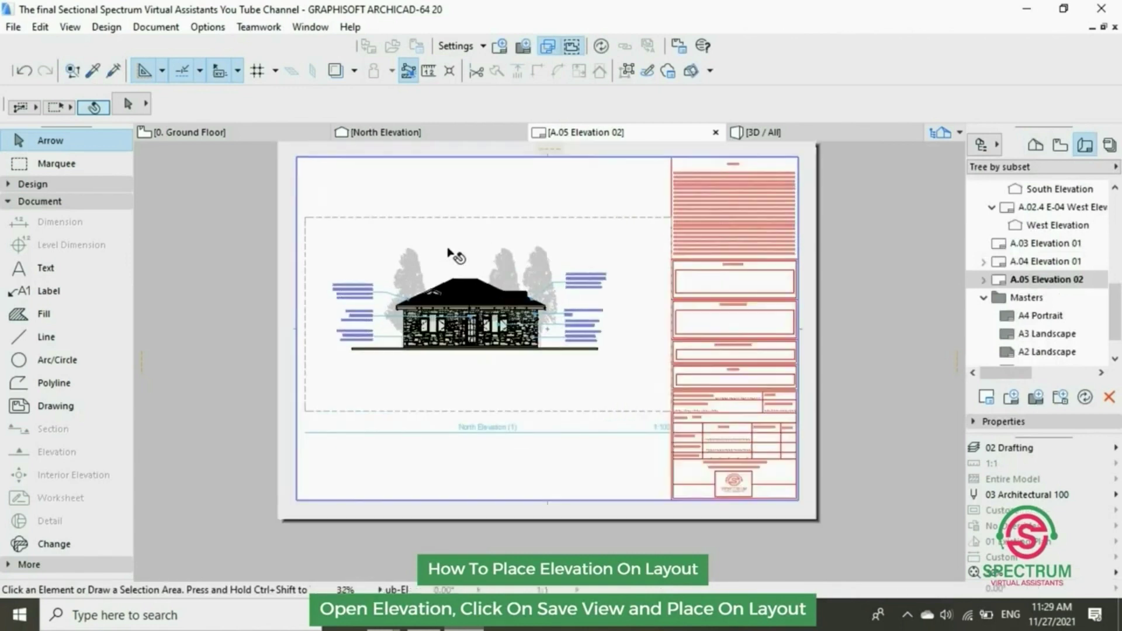
Step: Stretch the North Elevation drawing frame's upper corners to the title block's upper-left corner and the sheet border's upper-left corner
left_click(475, 229)
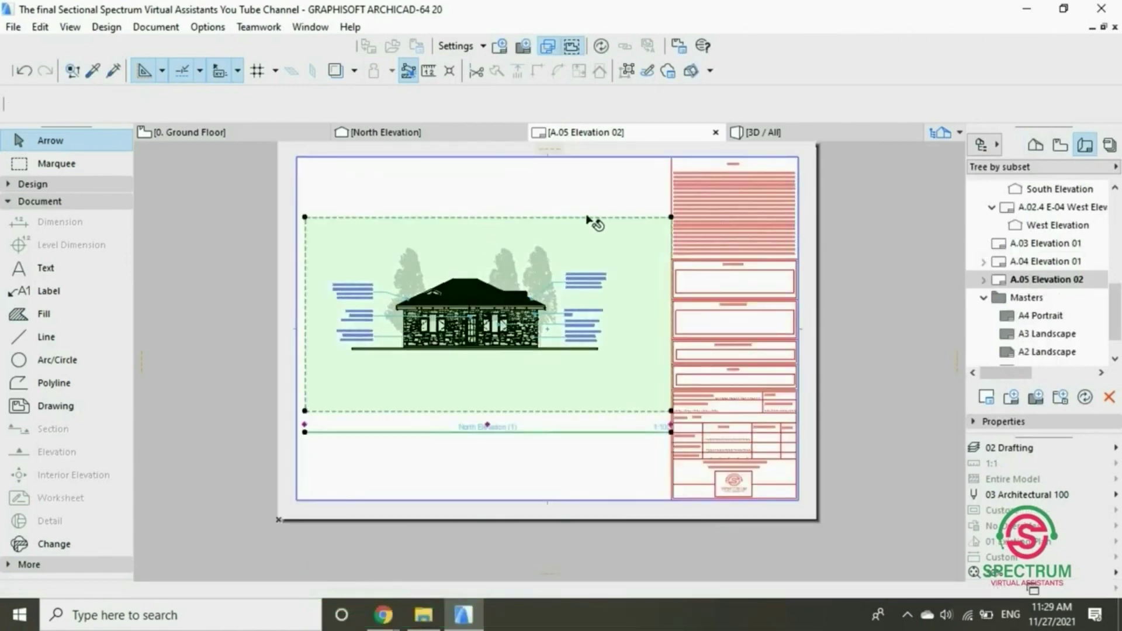
left_click(670, 217)
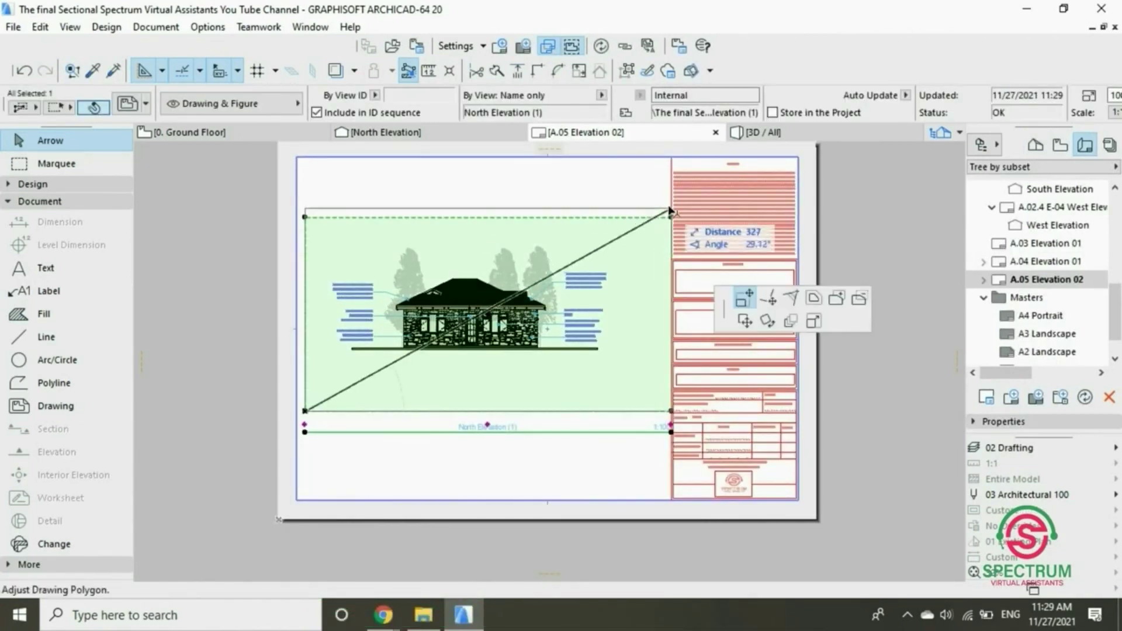
left_click(671, 157)
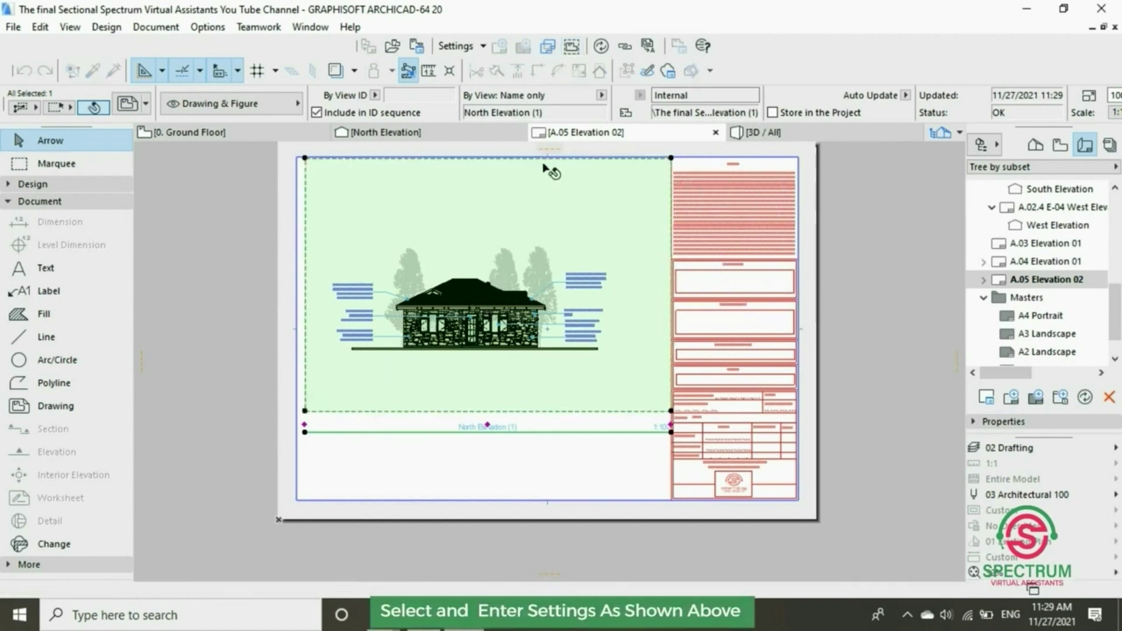
left_click(305, 158)
left_click(298, 158)
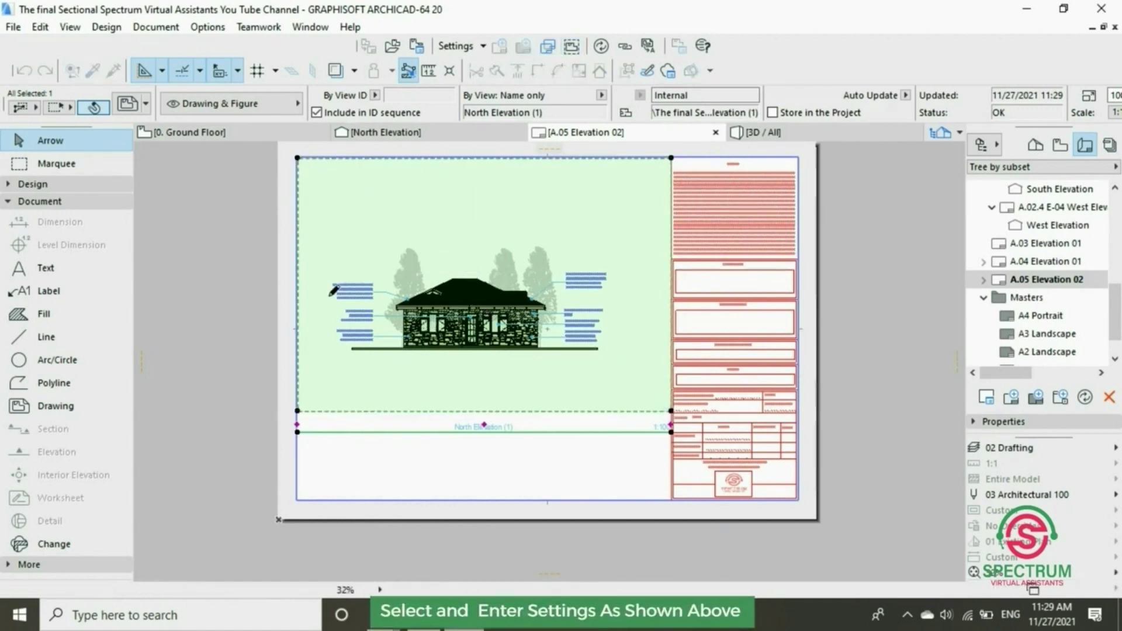
Step: Move the North Elevation drawing title straight up so it sits closer beneath the house
left_click(418, 470)
left_click(486, 427)
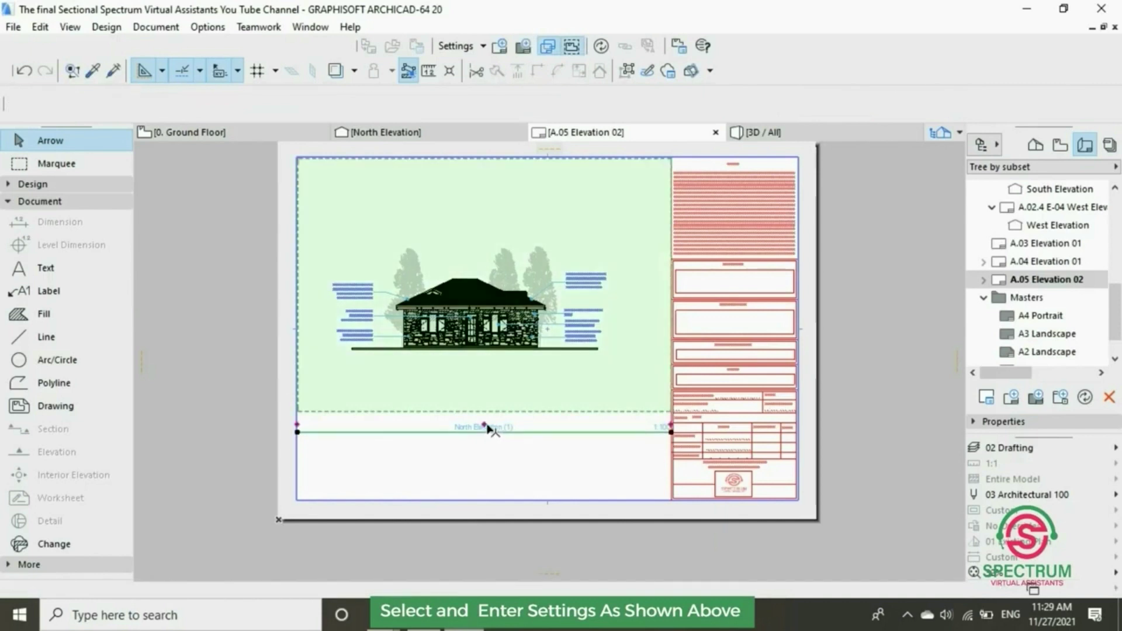
left_click(484, 427)
left_click(218, 566)
left_click(484, 377)
Step: Extend the North Elevation drawing frame's lower corners down to the sheet's bottom border and deselect the drawing
left_click(301, 411)
left_click(217, 565)
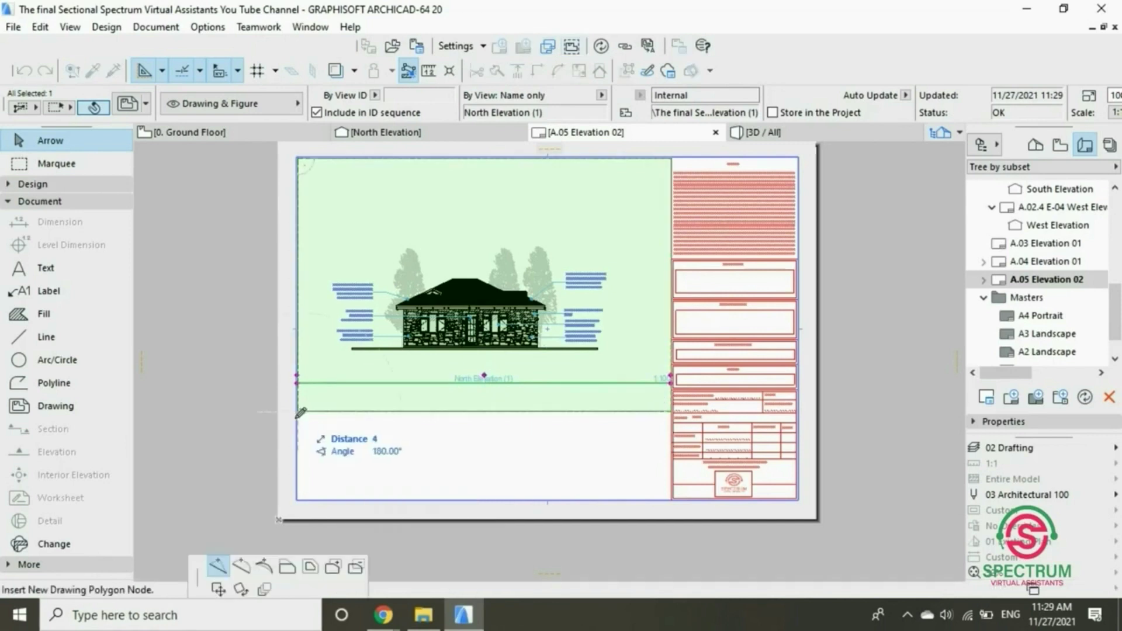
left_click(298, 499)
left_click(671, 411)
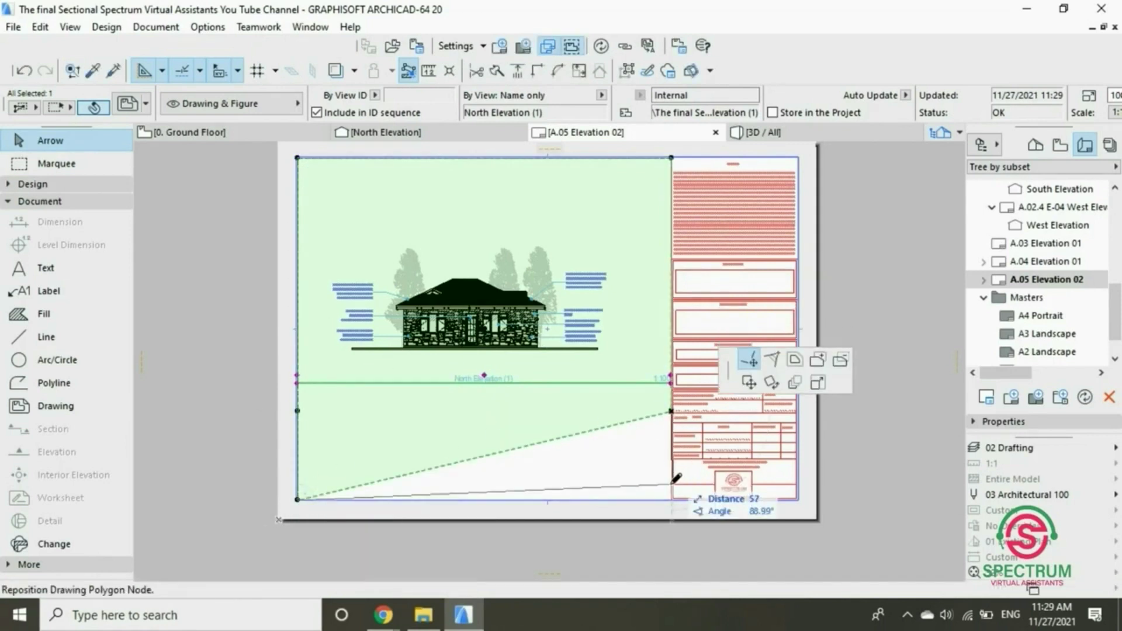
left_click(671, 499)
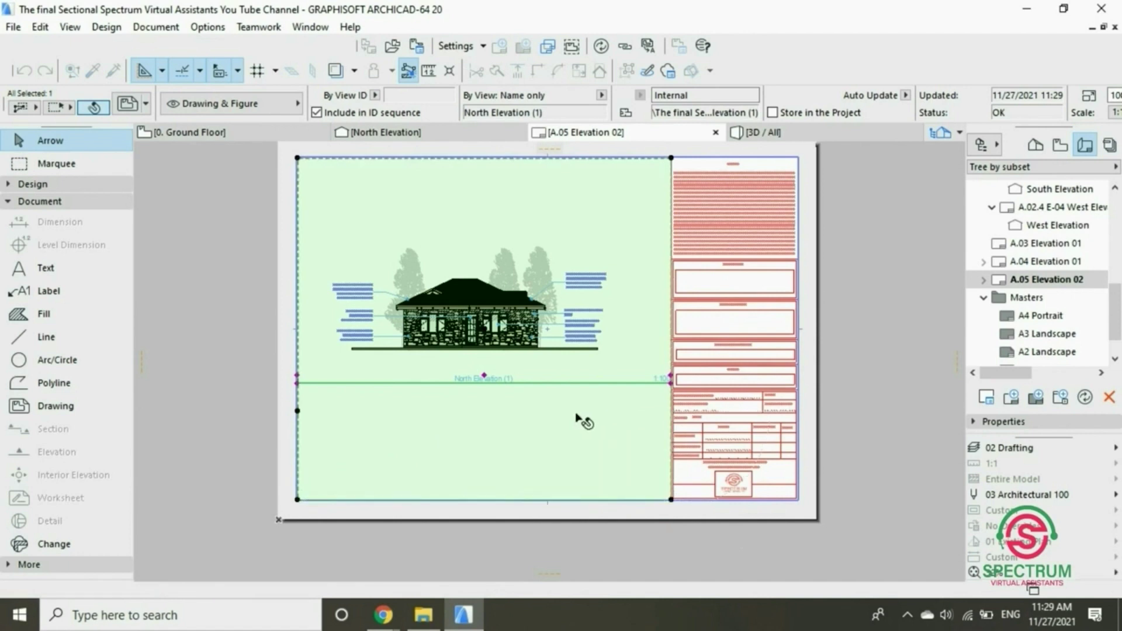
left_click(204, 222)
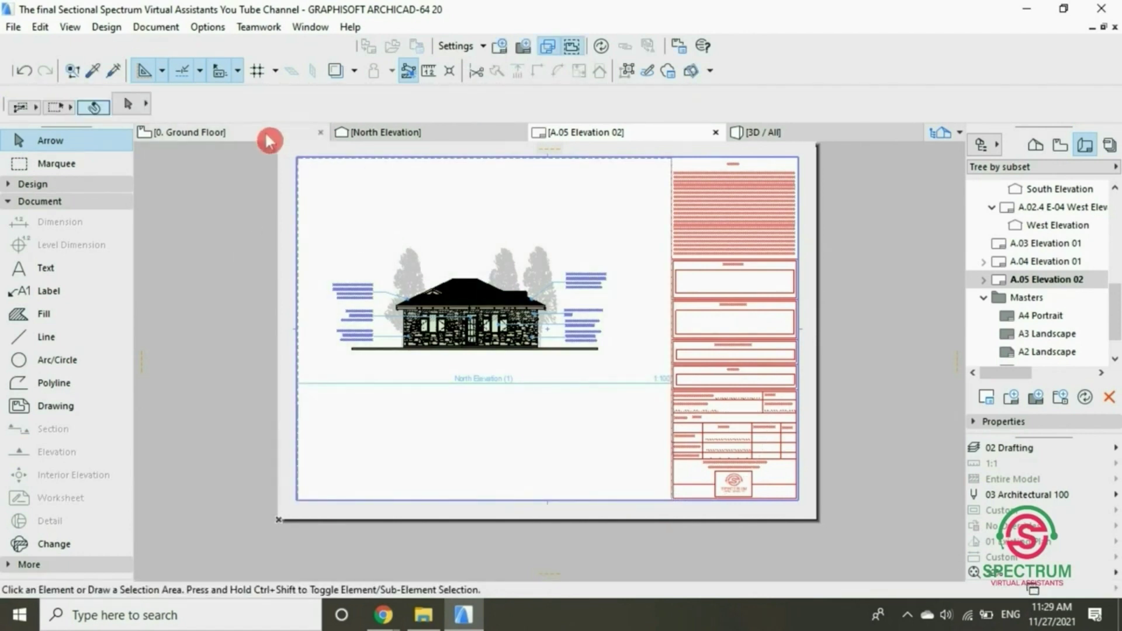
Step: Select the West Elevation marker line on the ground floor plan and open that elevation with current settings
left_click(292, 132)
left_click(523, 221)
scroll(383, 241, "down", 2)
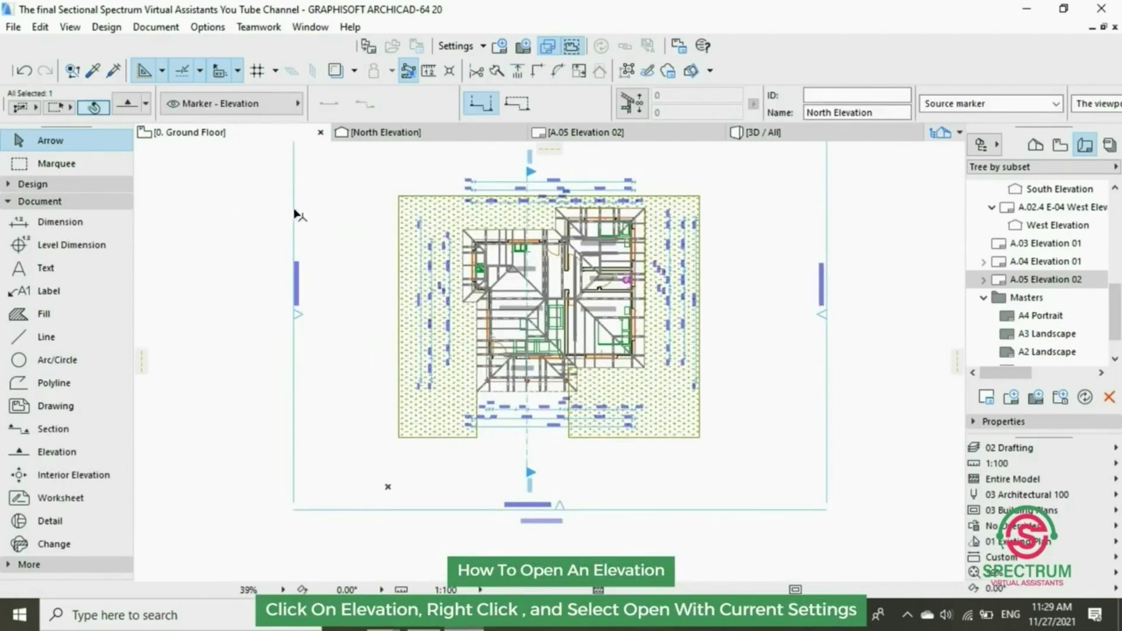
left_click(295, 215)
scroll(283, 279, "up", 3)
right_click(355, 215)
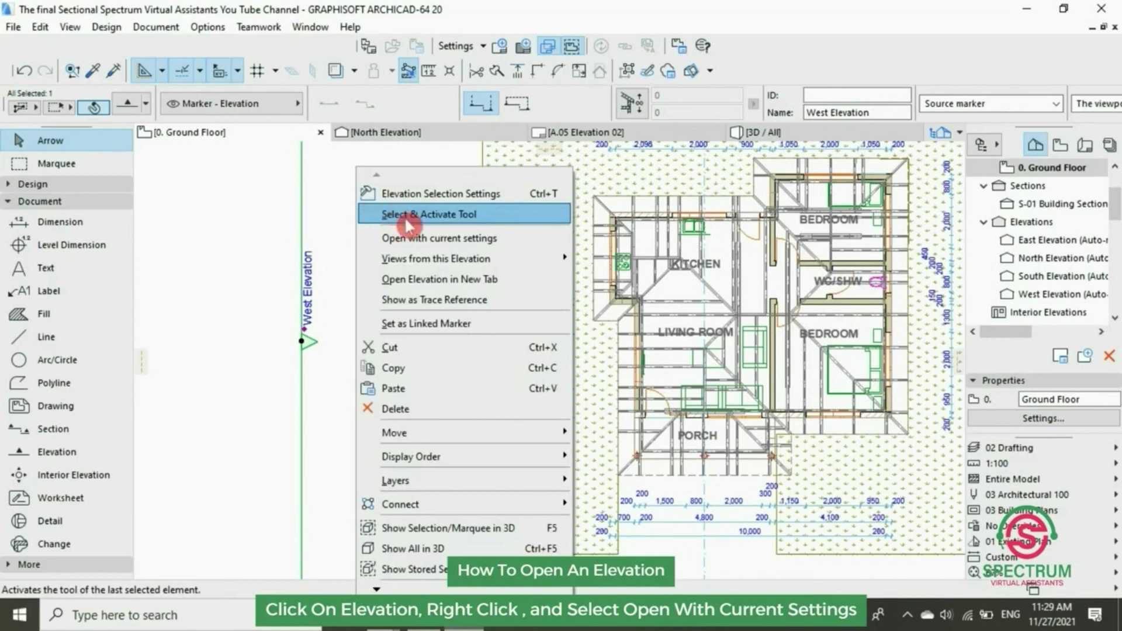
left_click(407, 238)
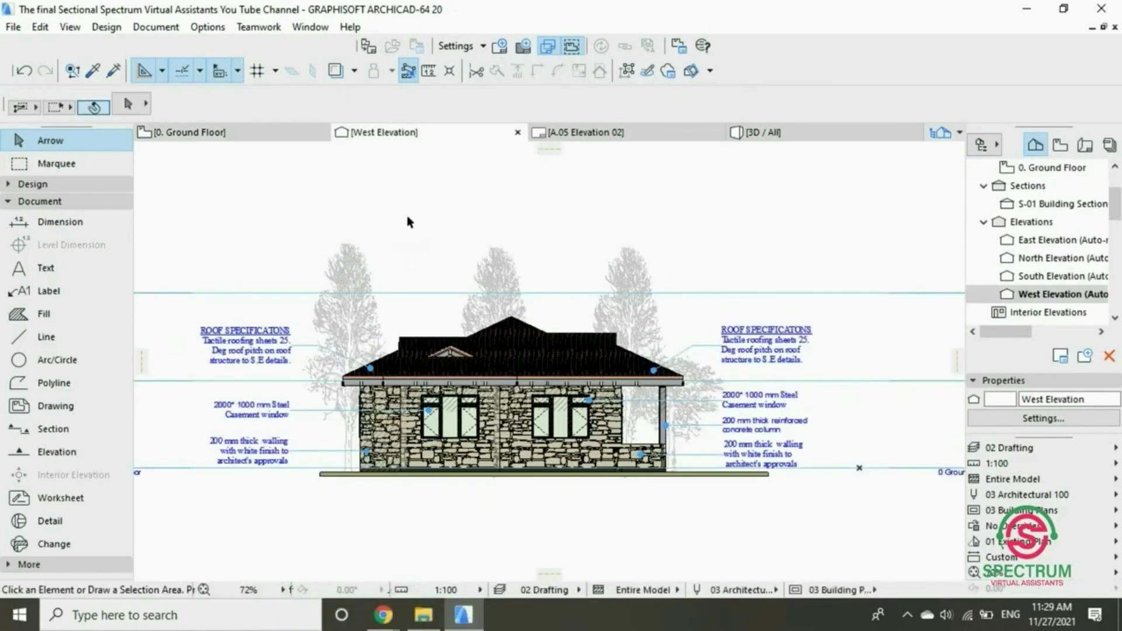
Step: Create a new layout named Elevation 03 using the Spectrum Master Layout
left_click(493, 54)
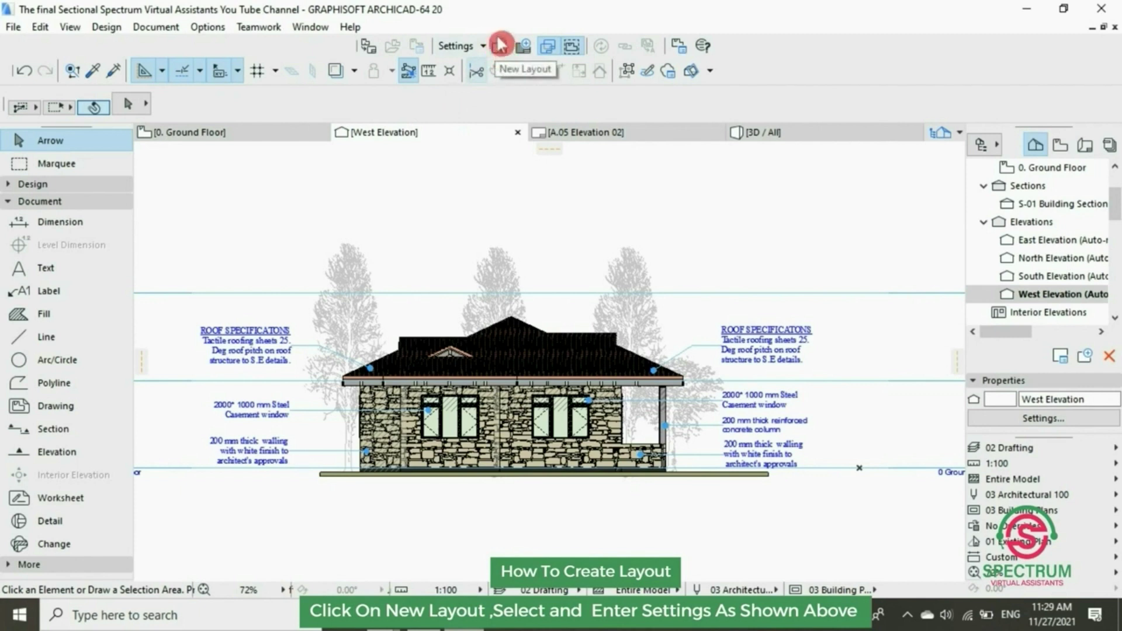
left_click(503, 52)
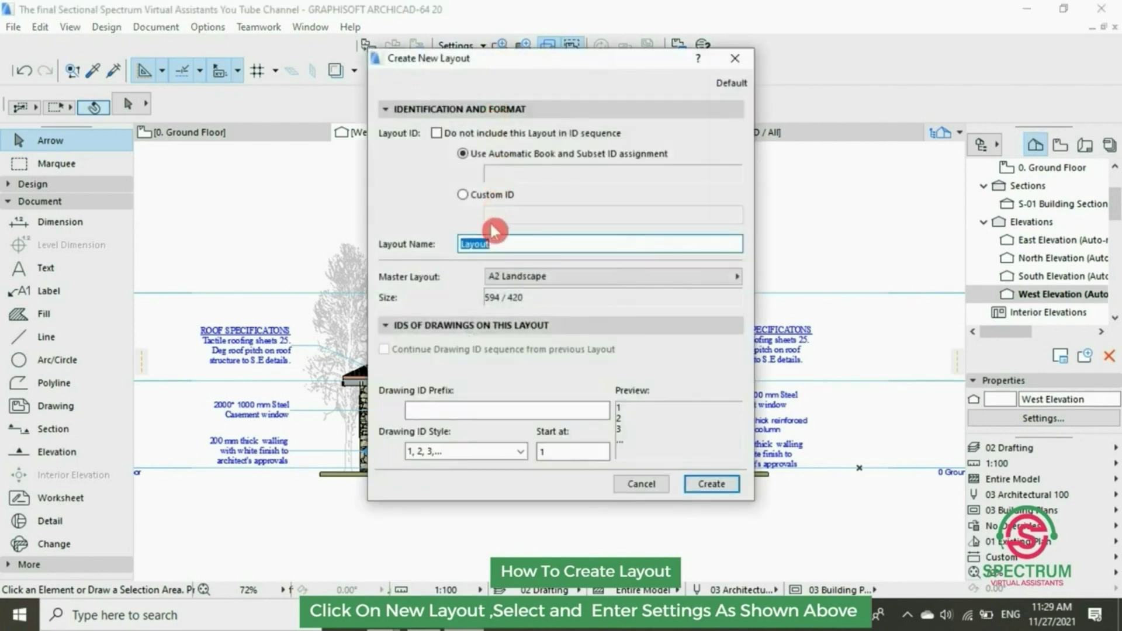
type("Elevation 03")
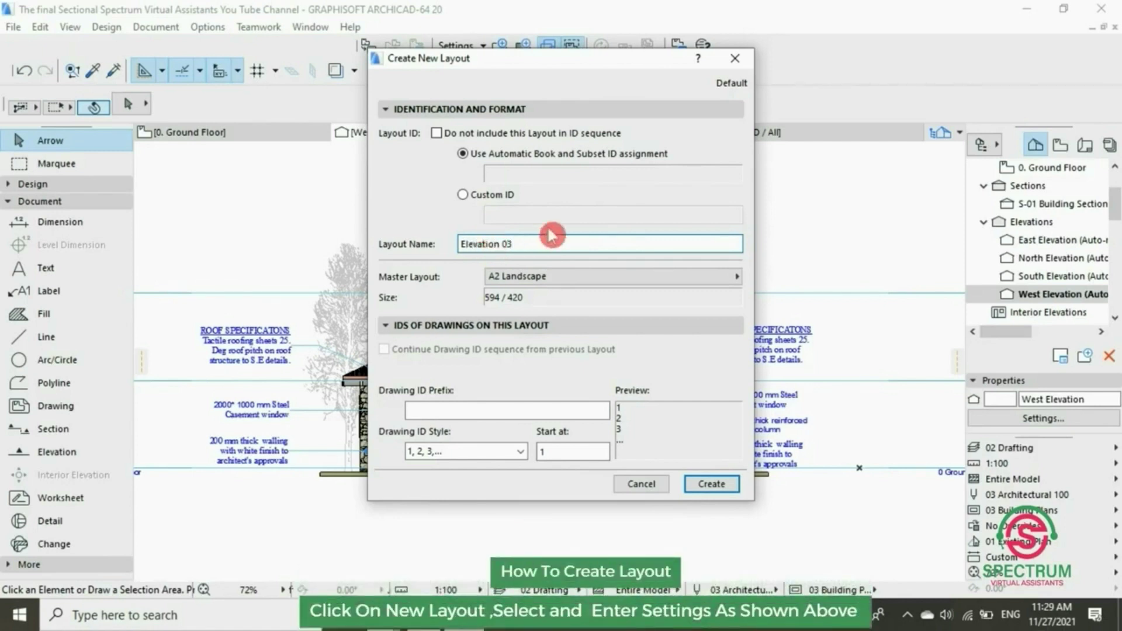
left_click(664, 278)
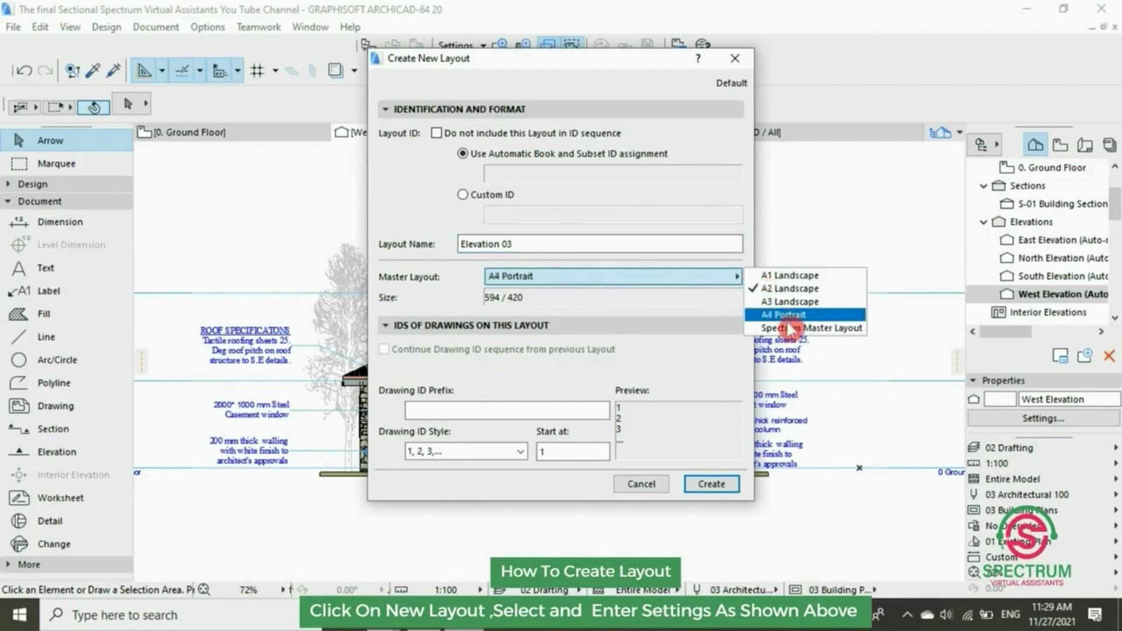
left_click(781, 329)
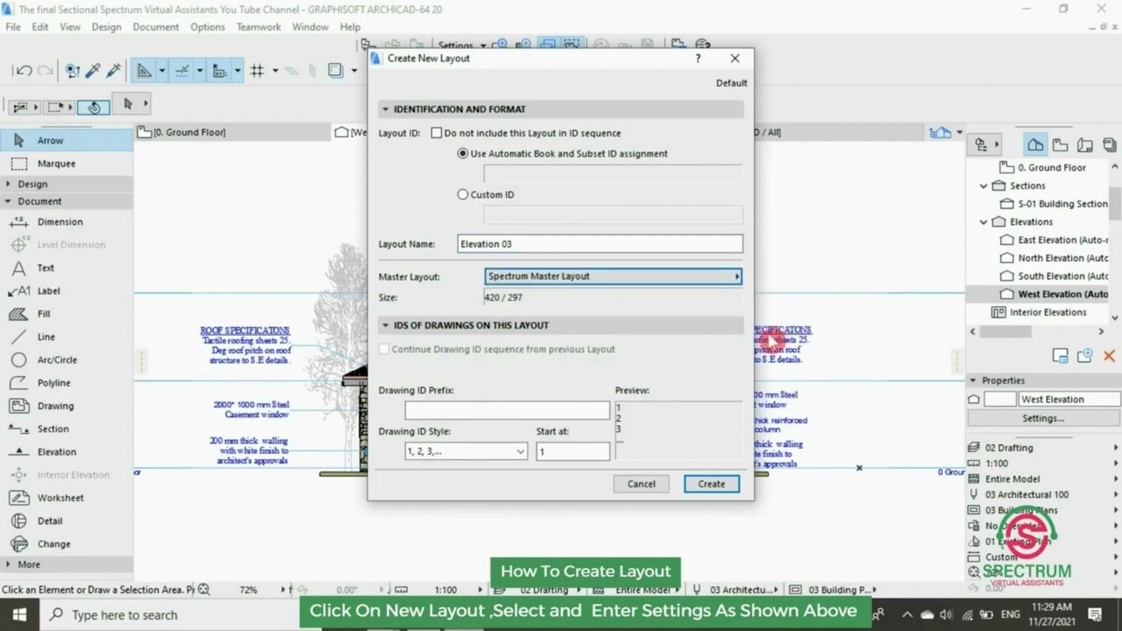
left_click(711, 485)
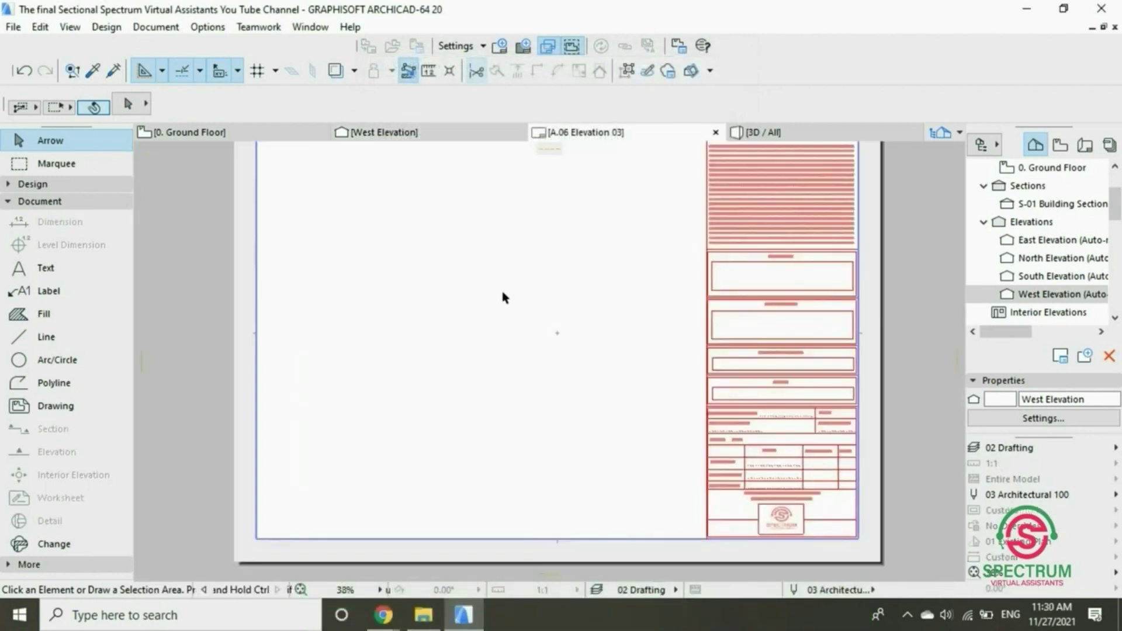
Step: Save the West Elevation view and place it on the Elevation 03 layout, in the empty area beside the title block
left_click(381, 131)
right_click(462, 187)
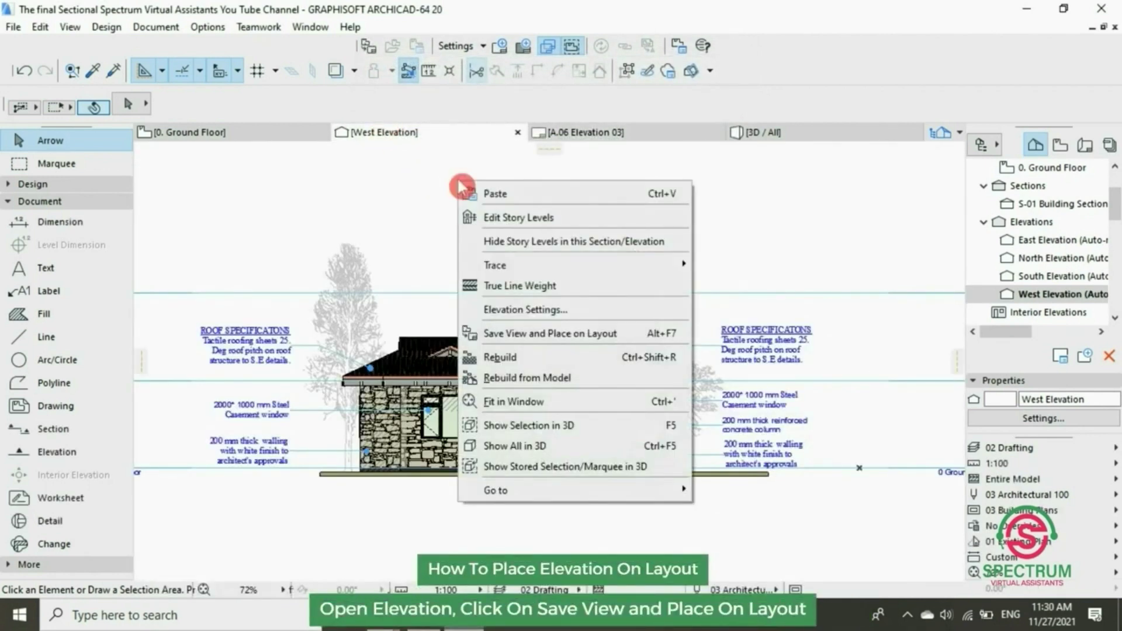
left_click(550, 333)
left_click(492, 328)
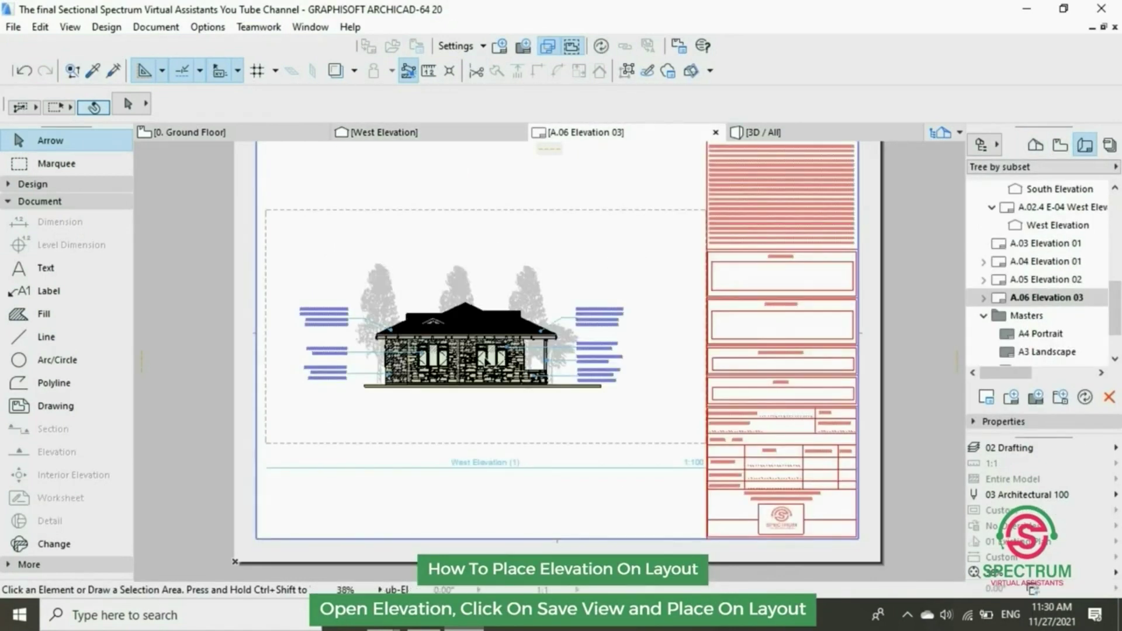
Step: Select the West Elevation drawing and stretch its frame's upper corners up to the sheet's top border
scroll(487, 358, "down", 2)
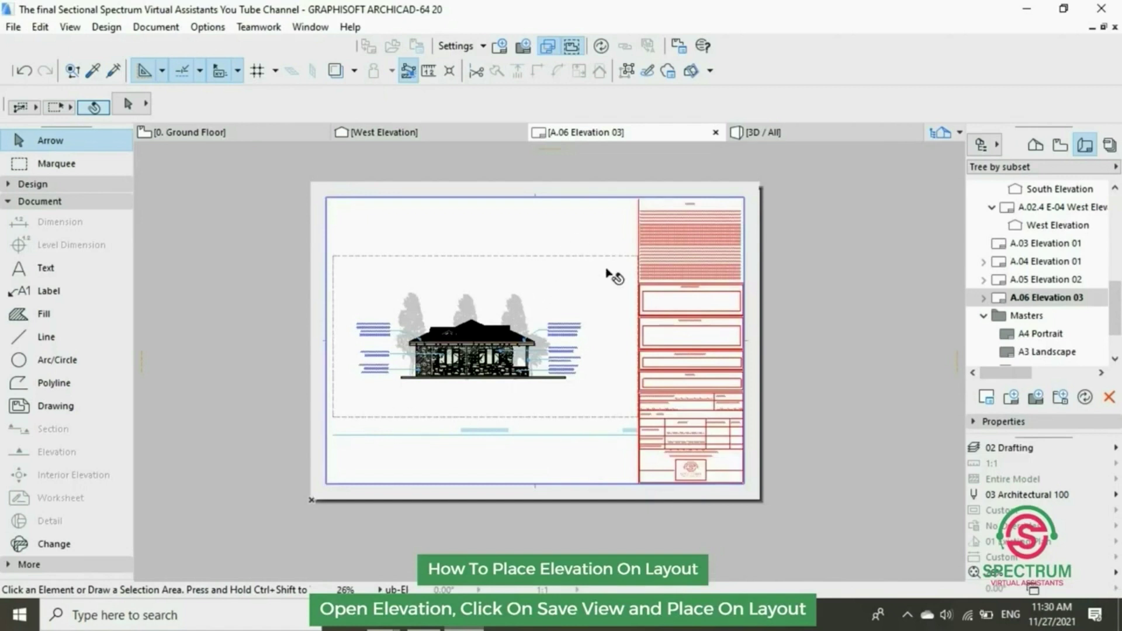
left_click(636, 255)
left_click(637, 256)
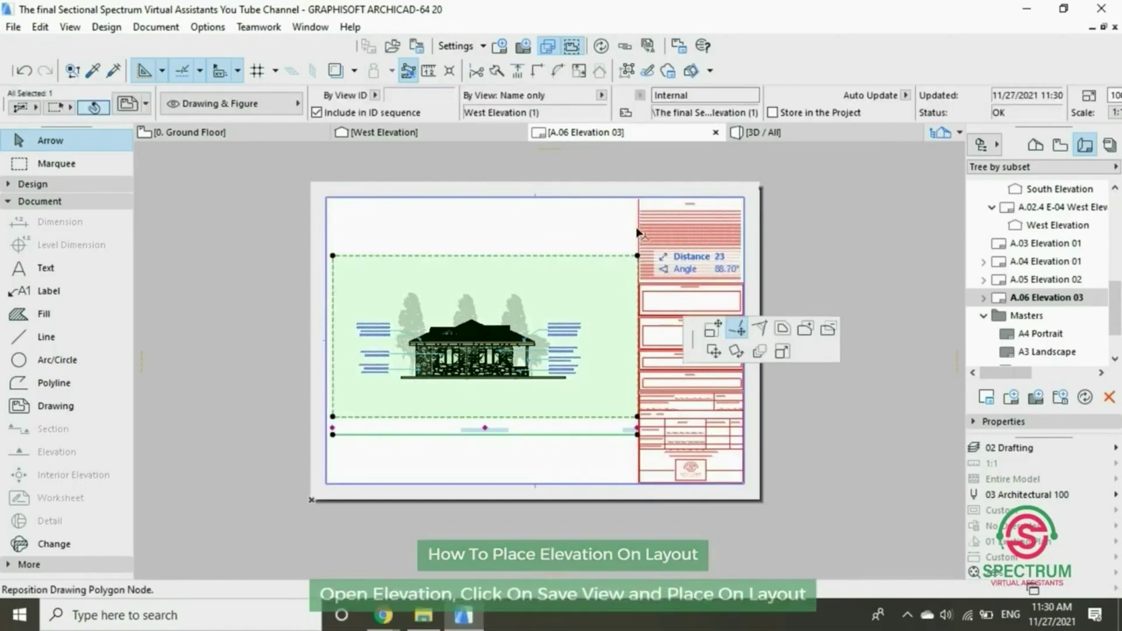
left_click(638, 199)
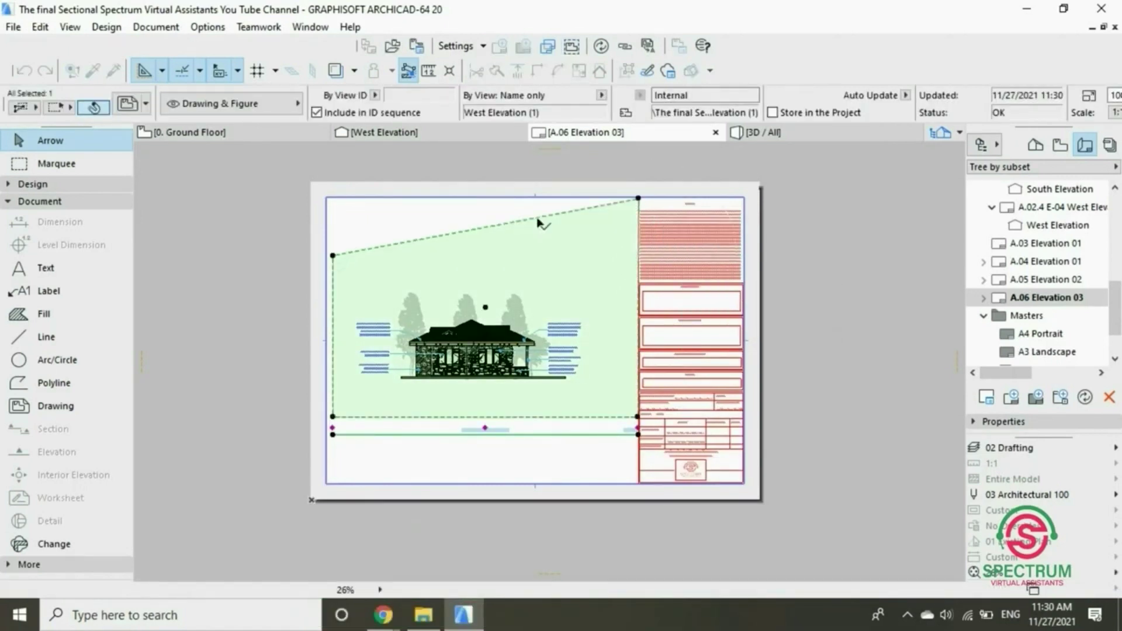
left_click(334, 256)
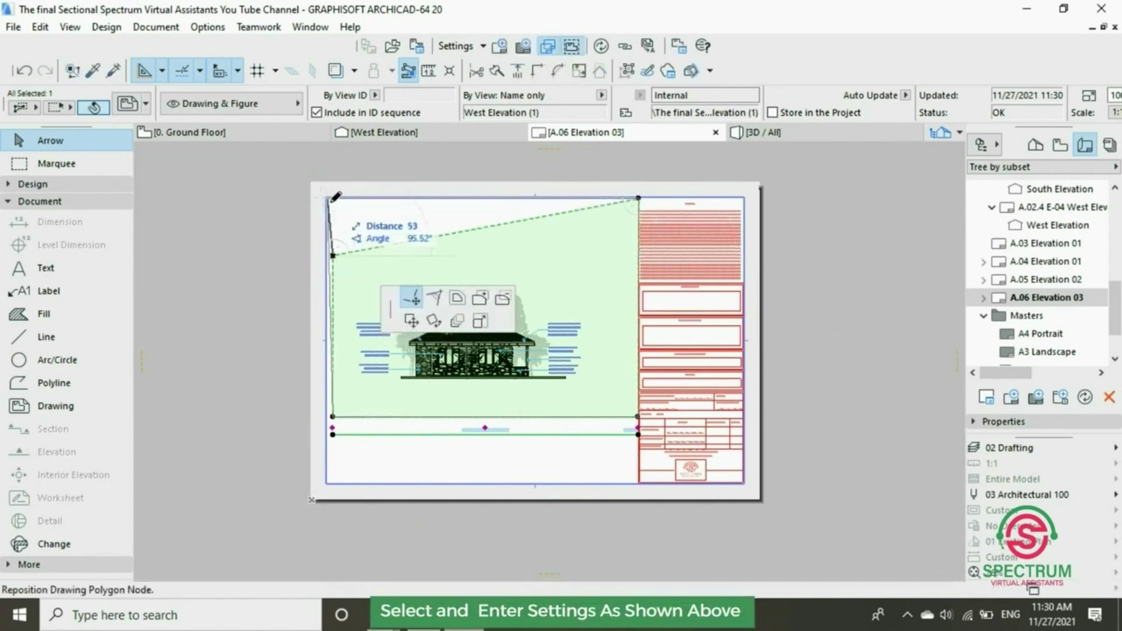
left_click(328, 199)
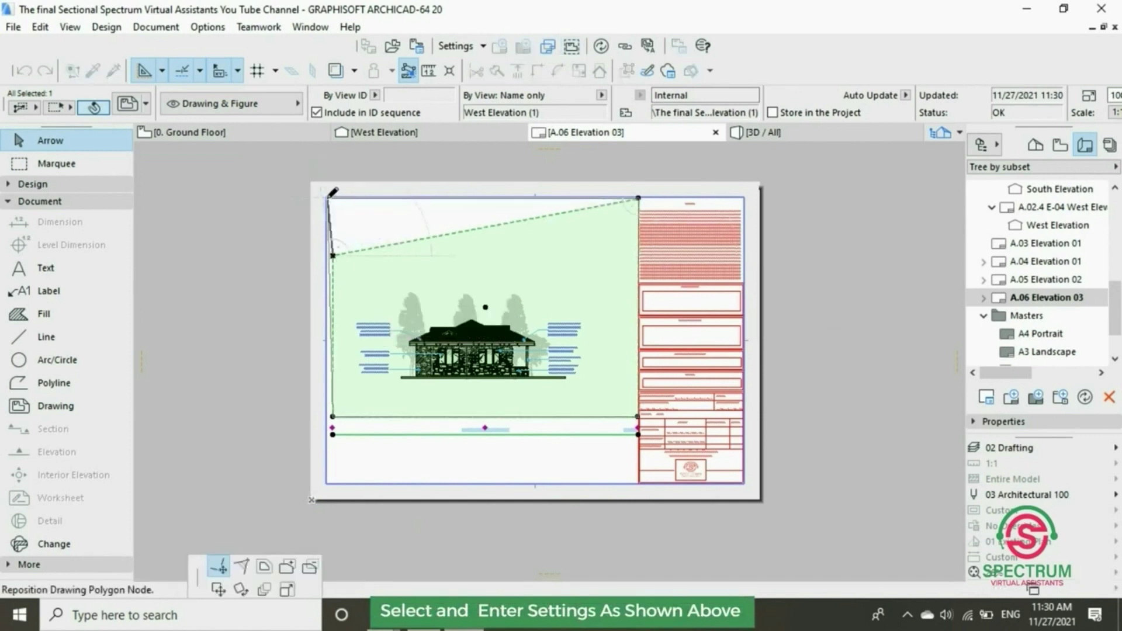
Step: Stretch the West Elevation drawing frame's lower corners down to the sheet's bottom border
left_click(332, 418)
left_click(327, 482)
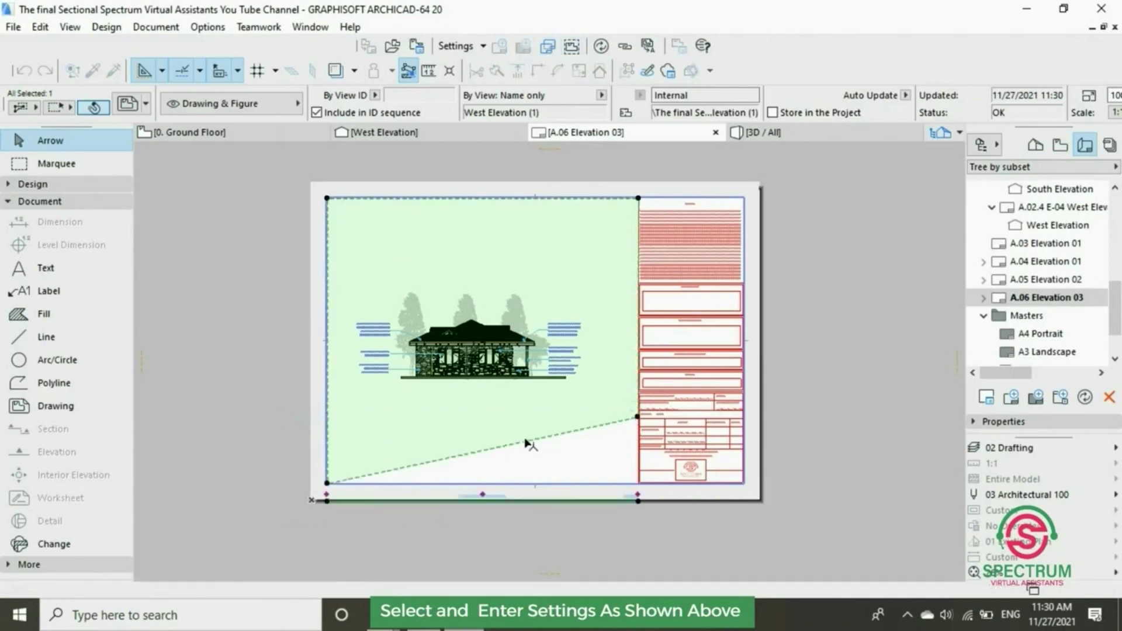
left_click(637, 417)
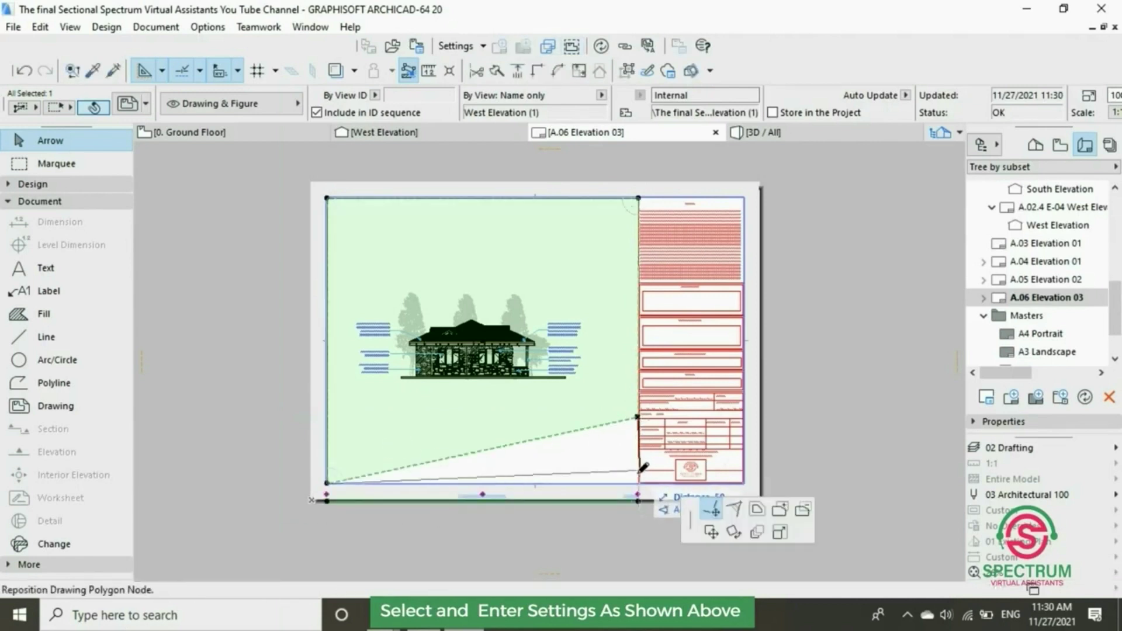
left_click(638, 483)
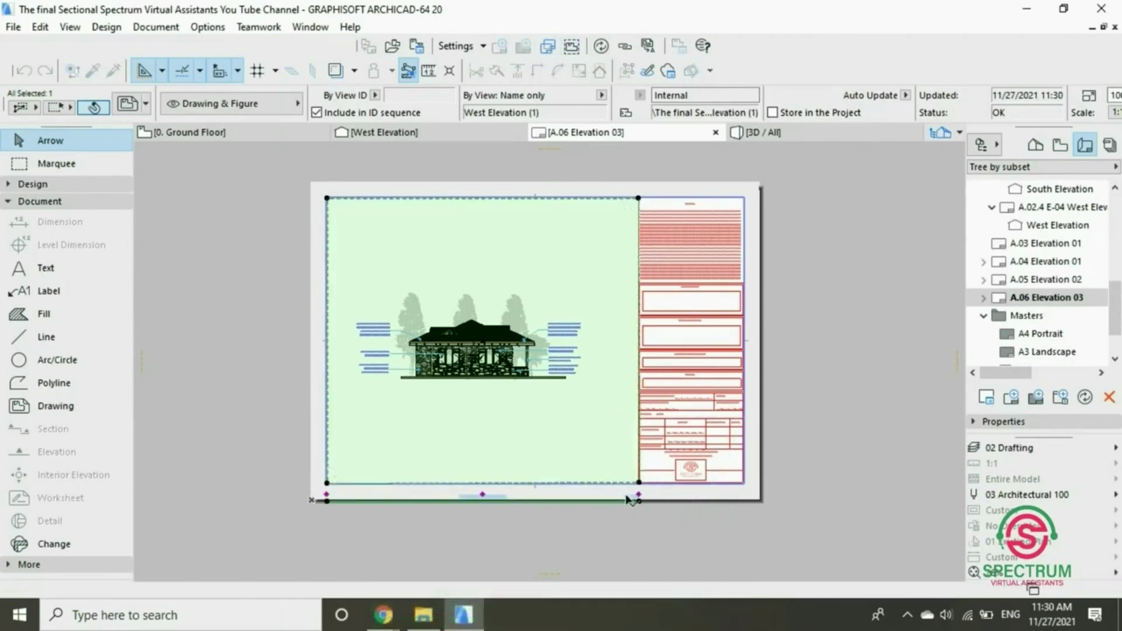
Step: Move the West Elevation drawing title straight up so it sits just beneath the house
left_click(482, 496)
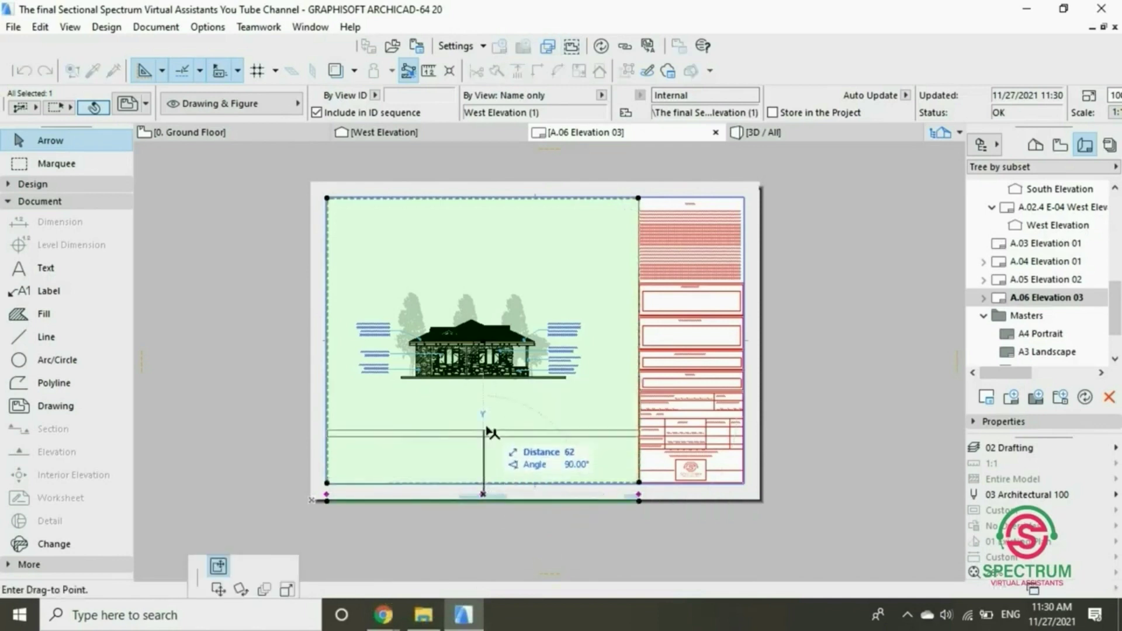
left_click(482, 408)
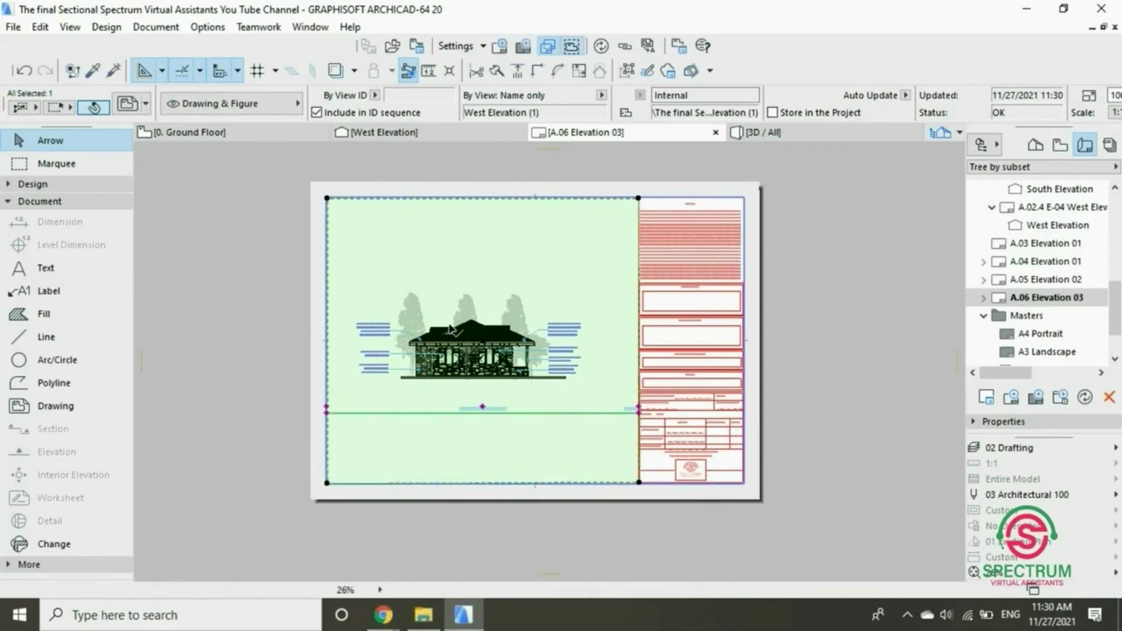
scroll(466, 339, "up", 3)
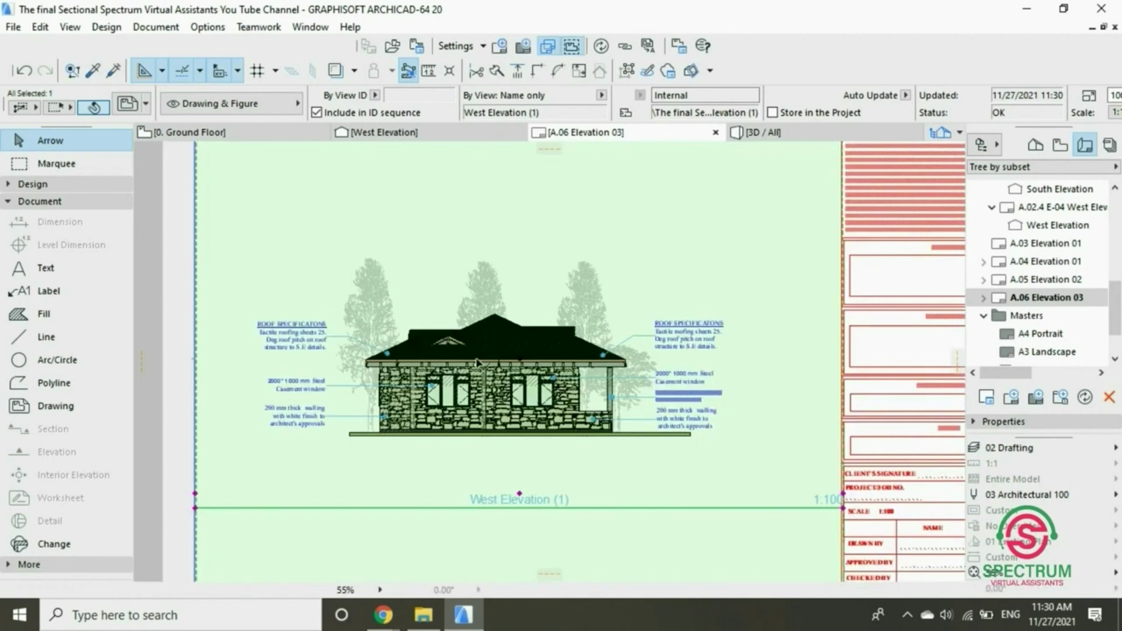
Step: Select the East Elevation marker line on the ground floor plan and open that elevation with current settings
left_click(283, 133)
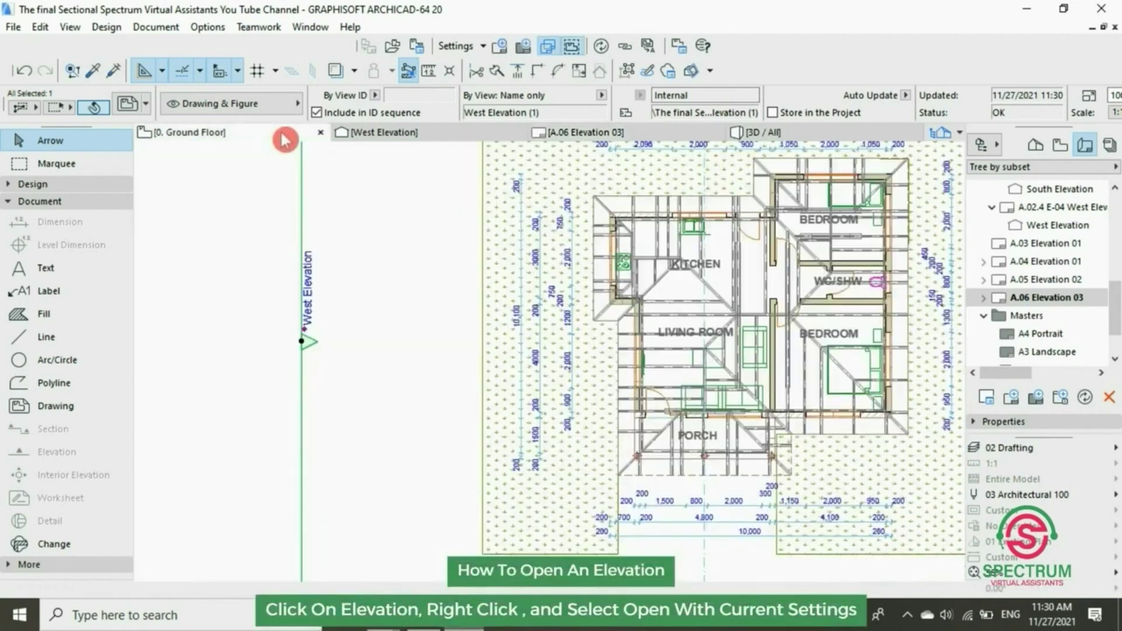
left_click(437, 381)
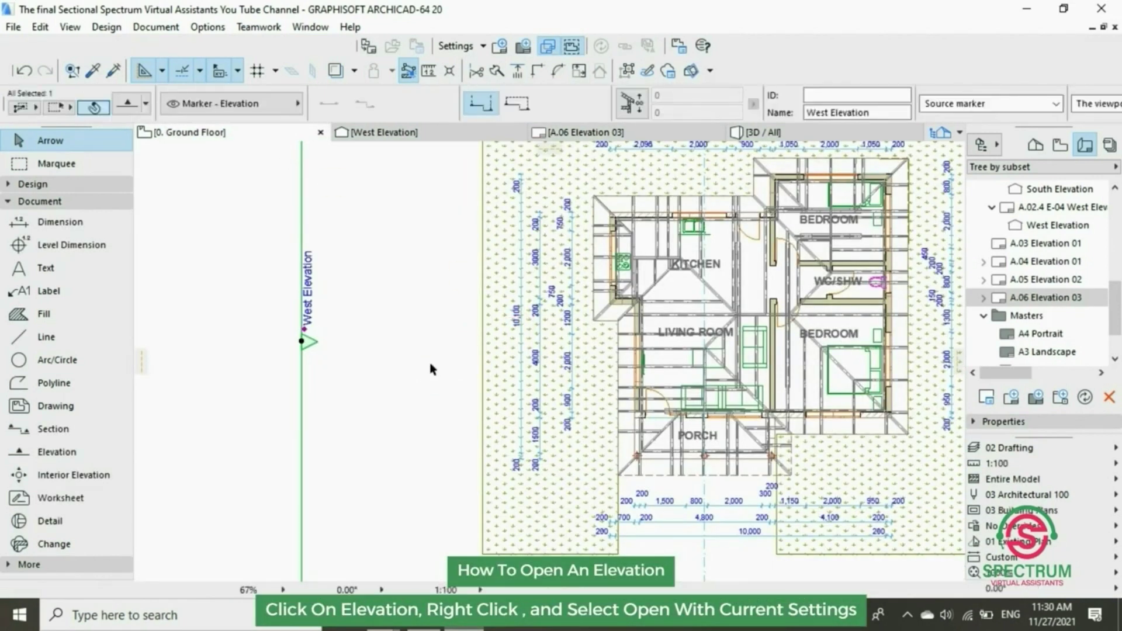
scroll(432, 369, "down", 4)
scroll(706, 321, "up", 2)
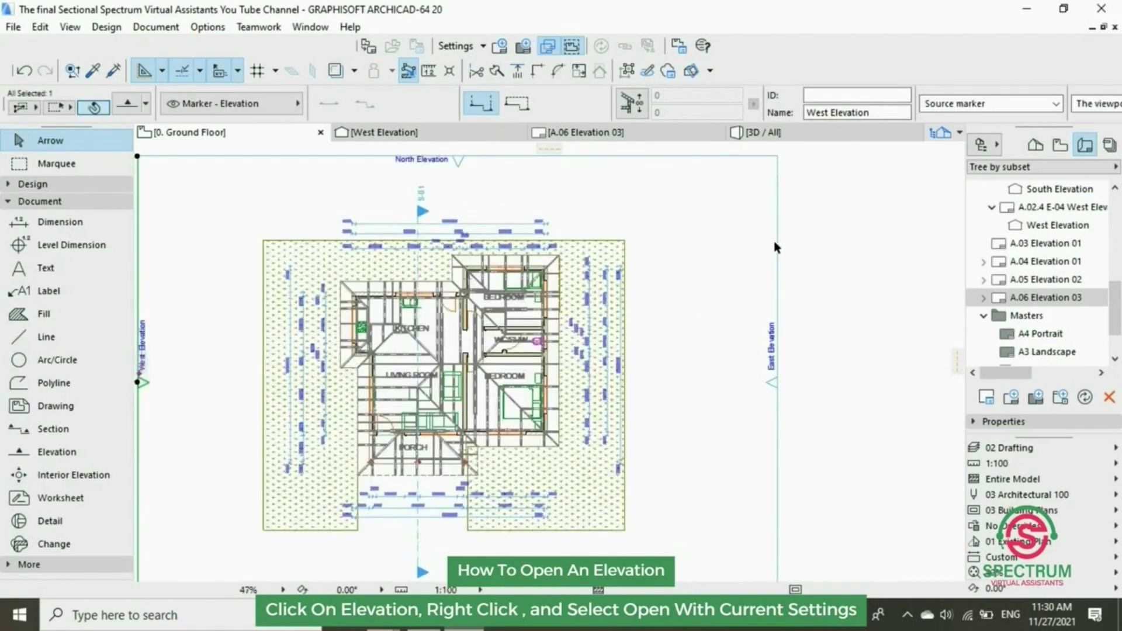
left_click(776, 248)
right_click(731, 220)
left_click(818, 235)
left_click(695, 218)
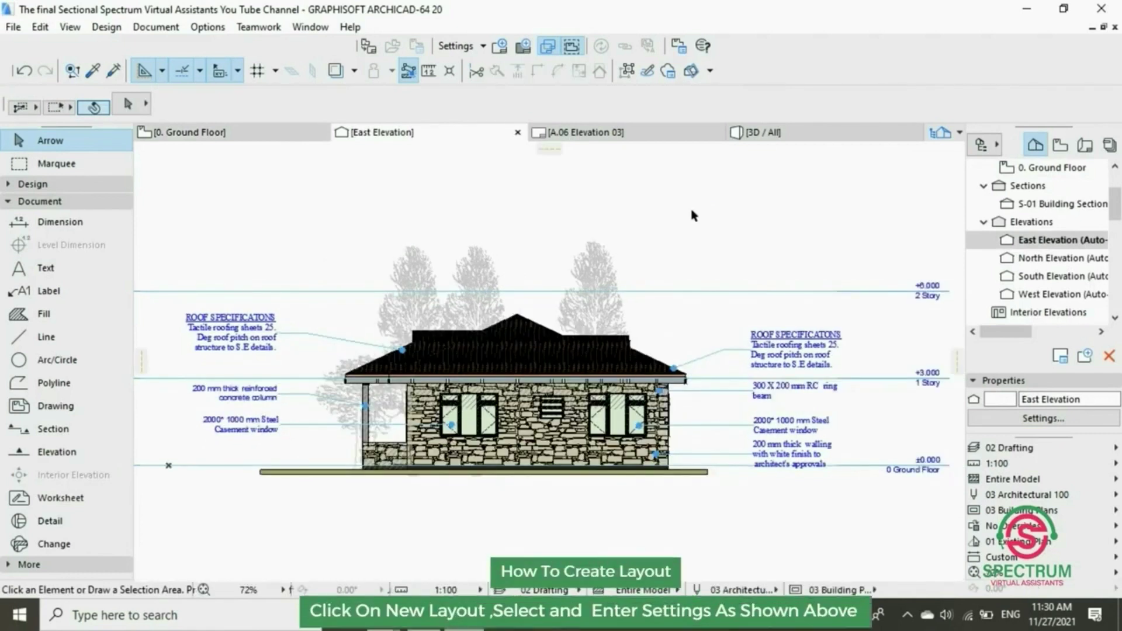
Step: Create a new layout named Elevation 04 using the Spectrum Master Layout
scroll(493, 373, "up", 2)
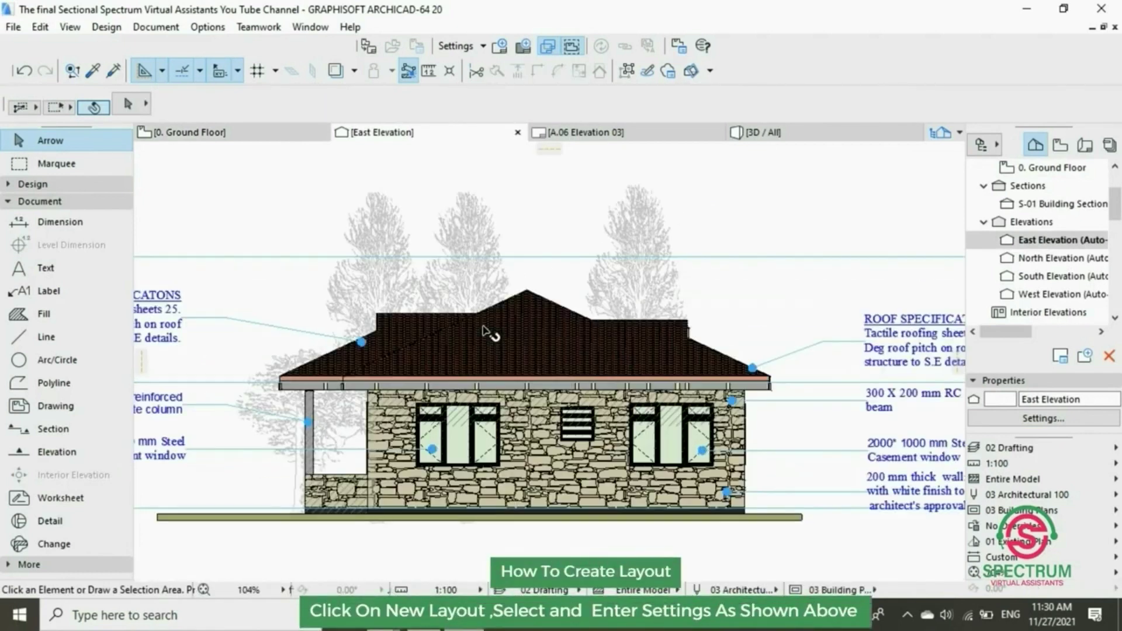
scroll(511, 270, "down", 2)
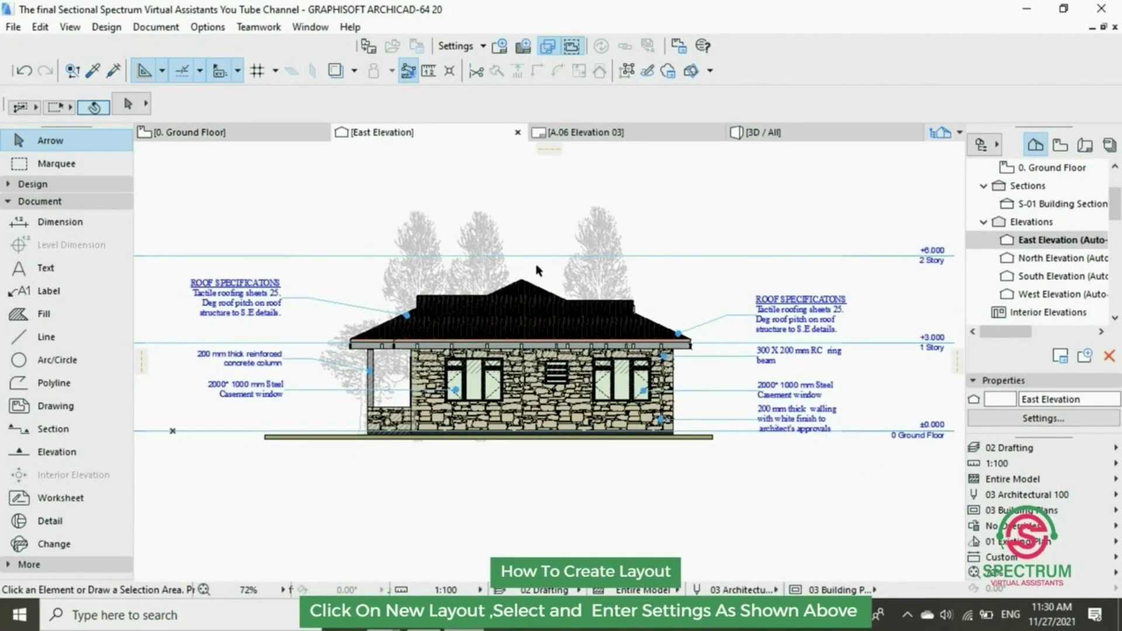
left_click(503, 48)
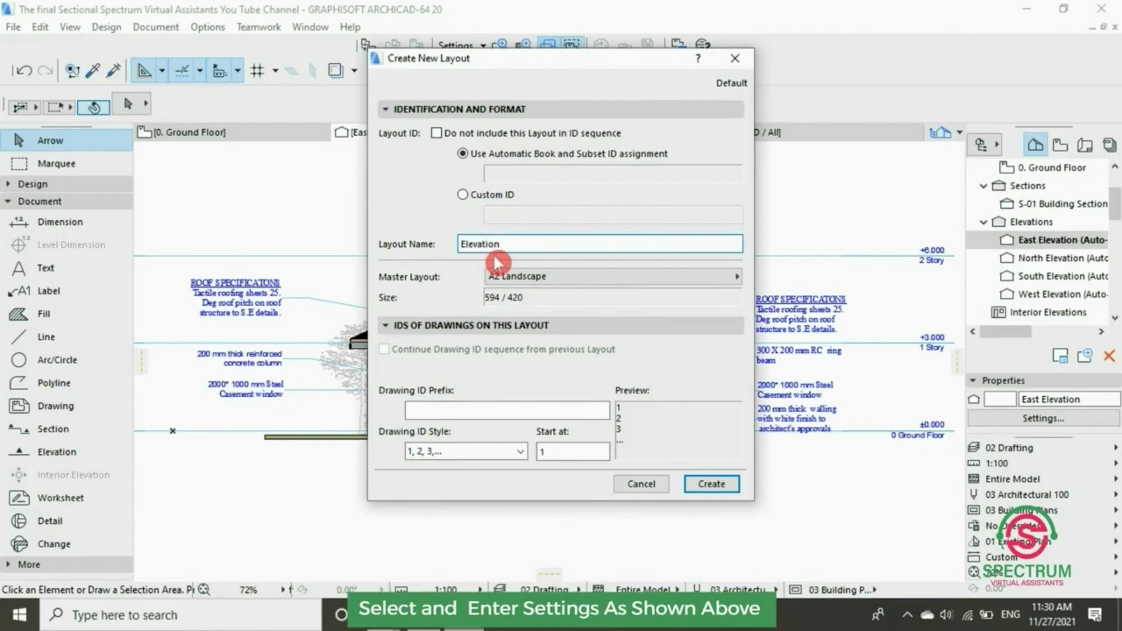
left_click(577, 284)
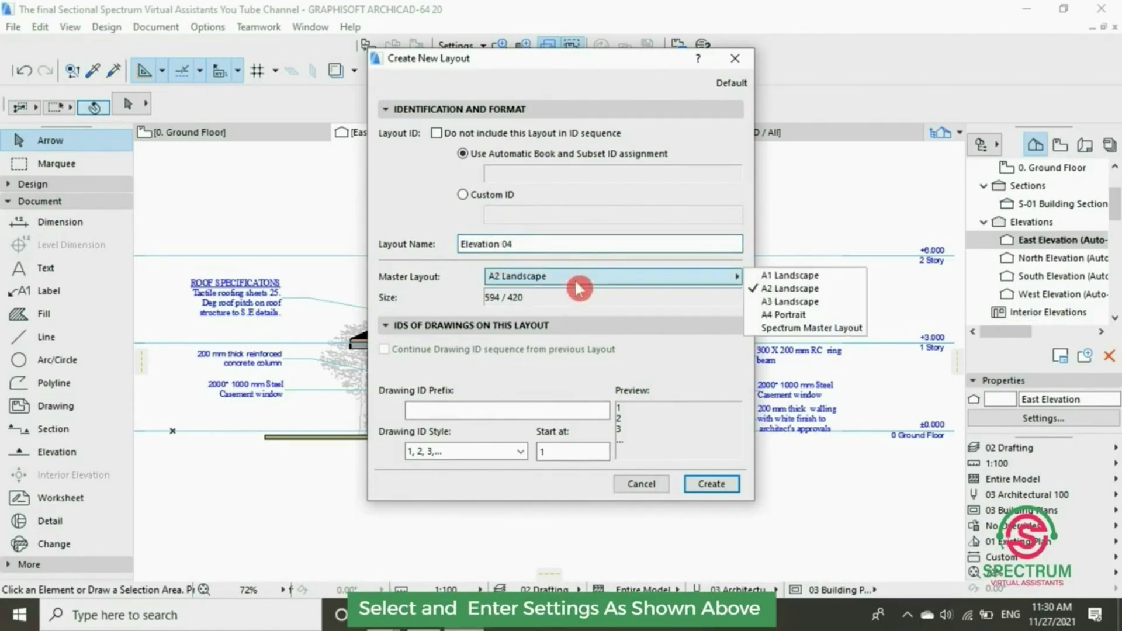
left_click(774, 329)
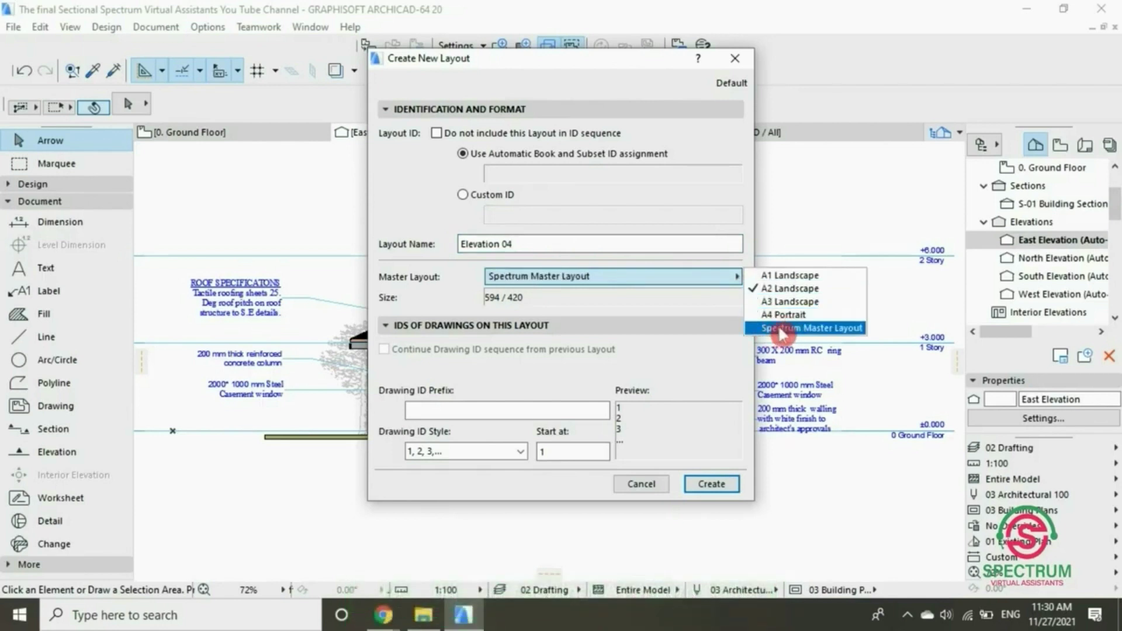
left_click(780, 329)
left_click(708, 484)
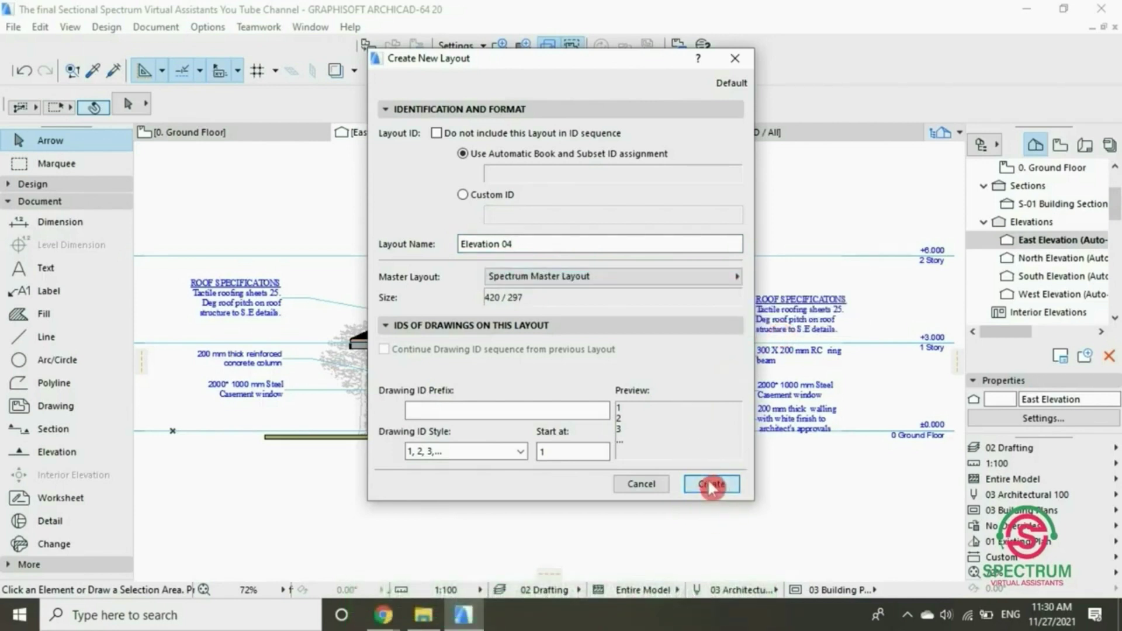
Step: Save the East Elevation view and place it on the Elevation 04 layout, in the empty area beside the title block
left_click(443, 133)
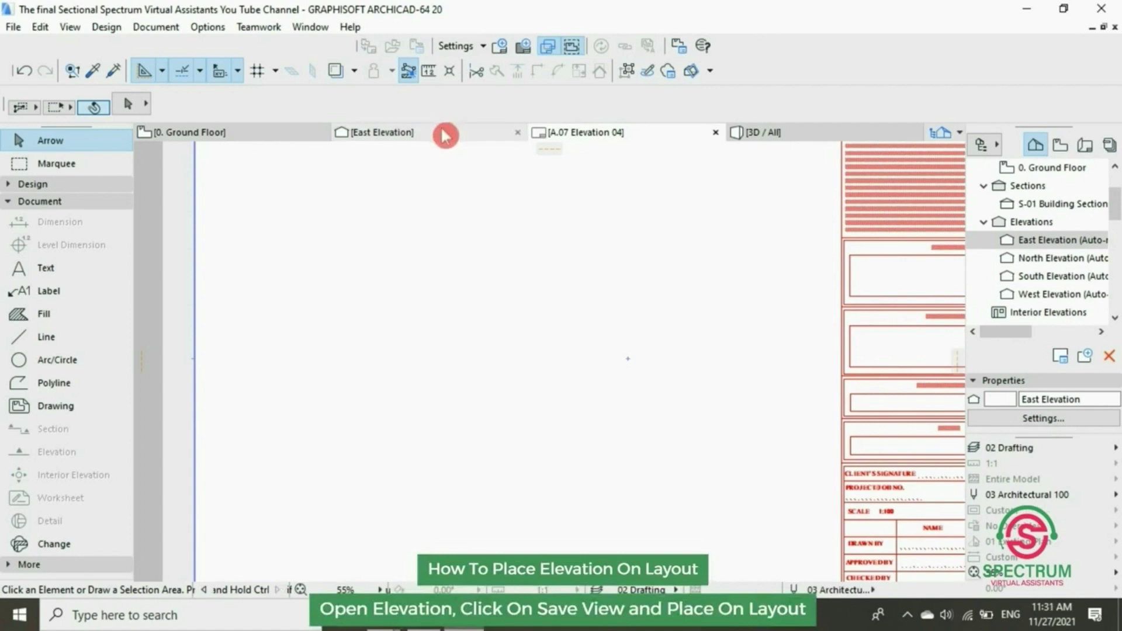
right_click(514, 191)
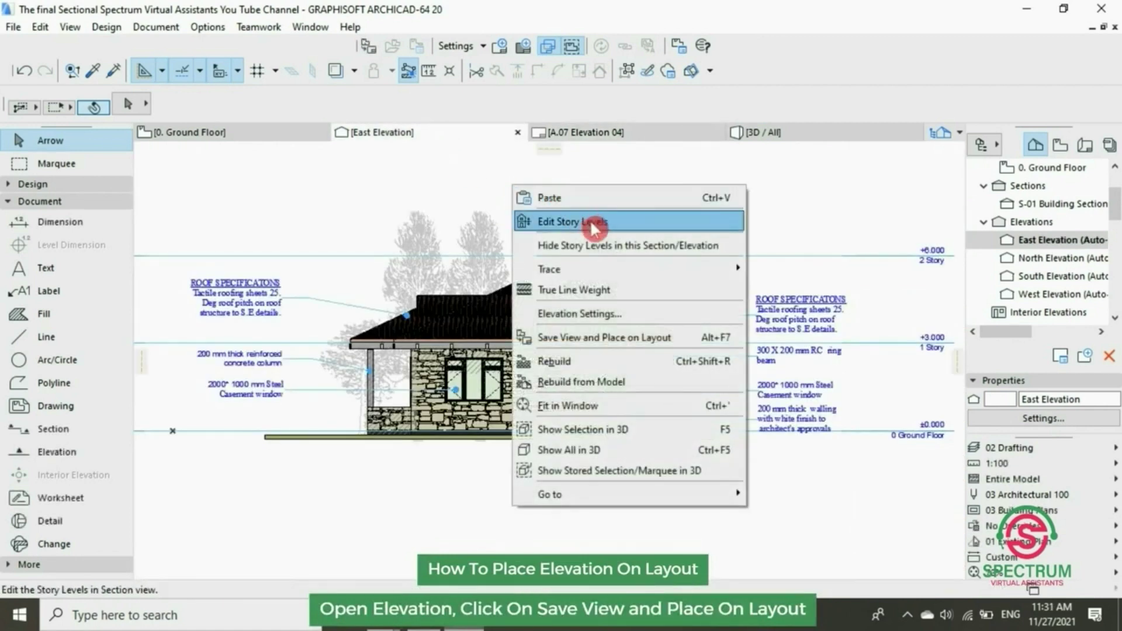
left_click(577, 340)
left_click(524, 354)
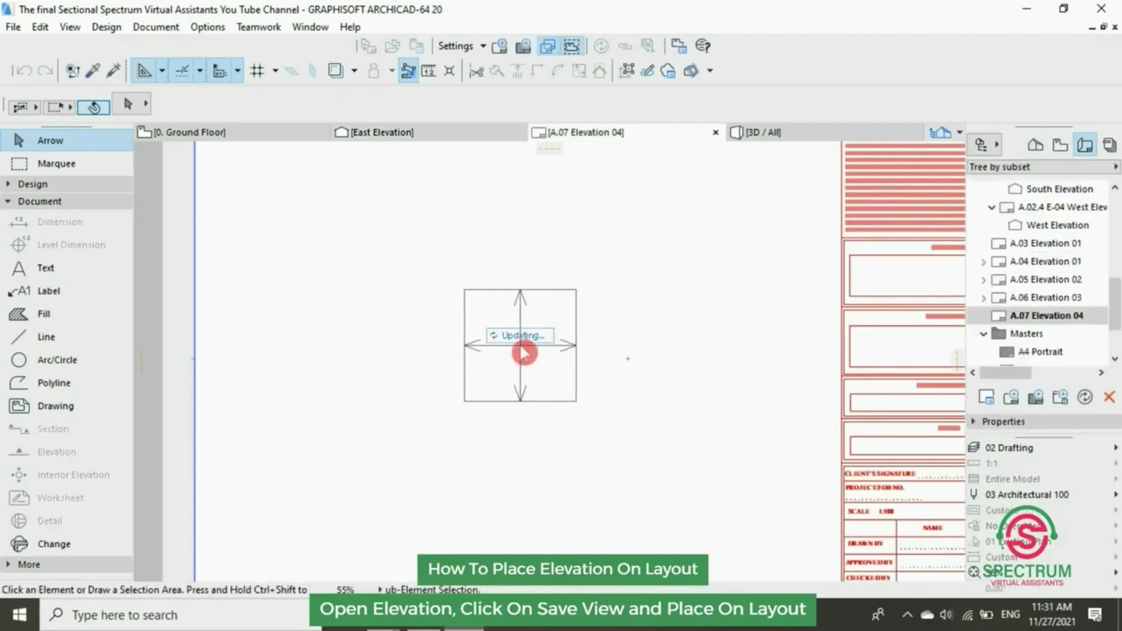
Step: Select the East Elevation drawing and stretch its frame's upper corners up to the sheet's top border
scroll(569, 374, "down", 2)
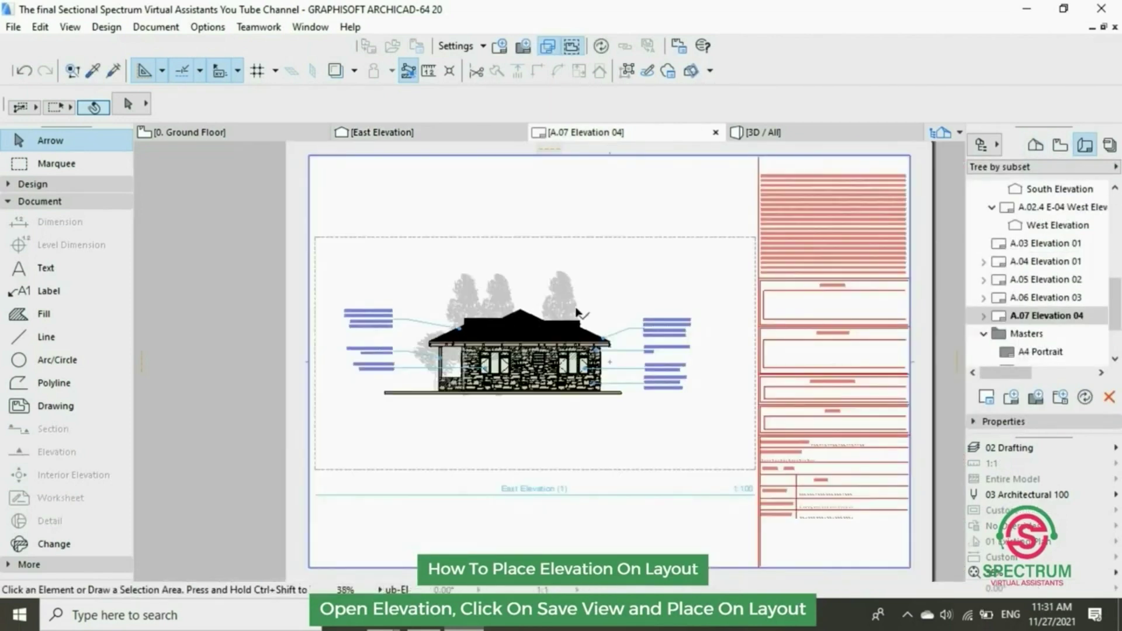
left_click(720, 250)
left_click(754, 237)
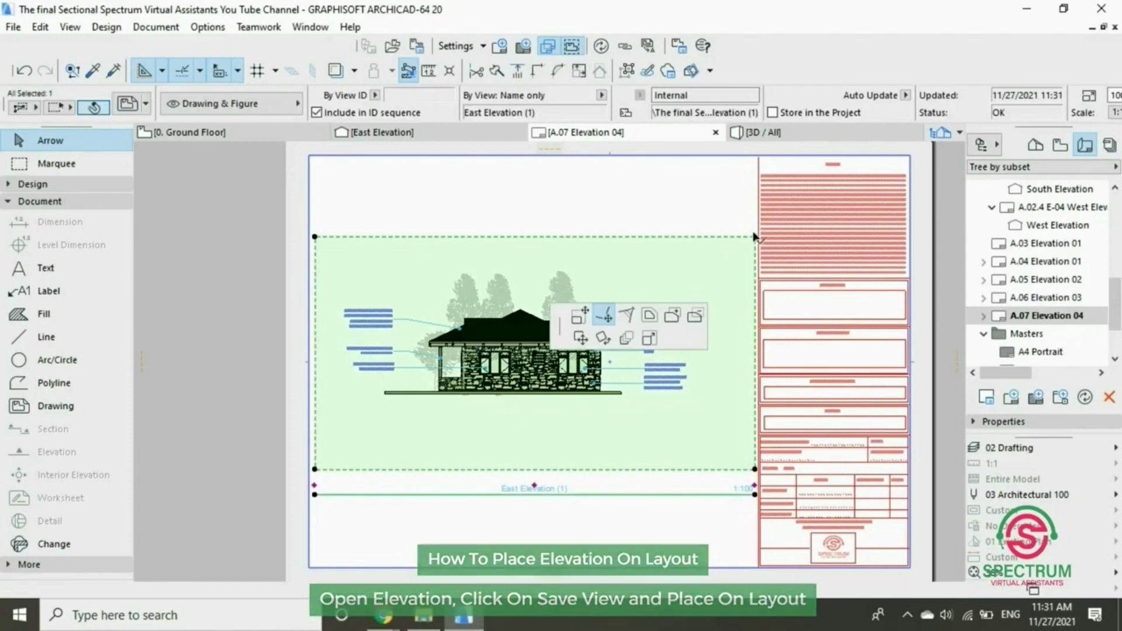
left_click(755, 158)
left_click(314, 238)
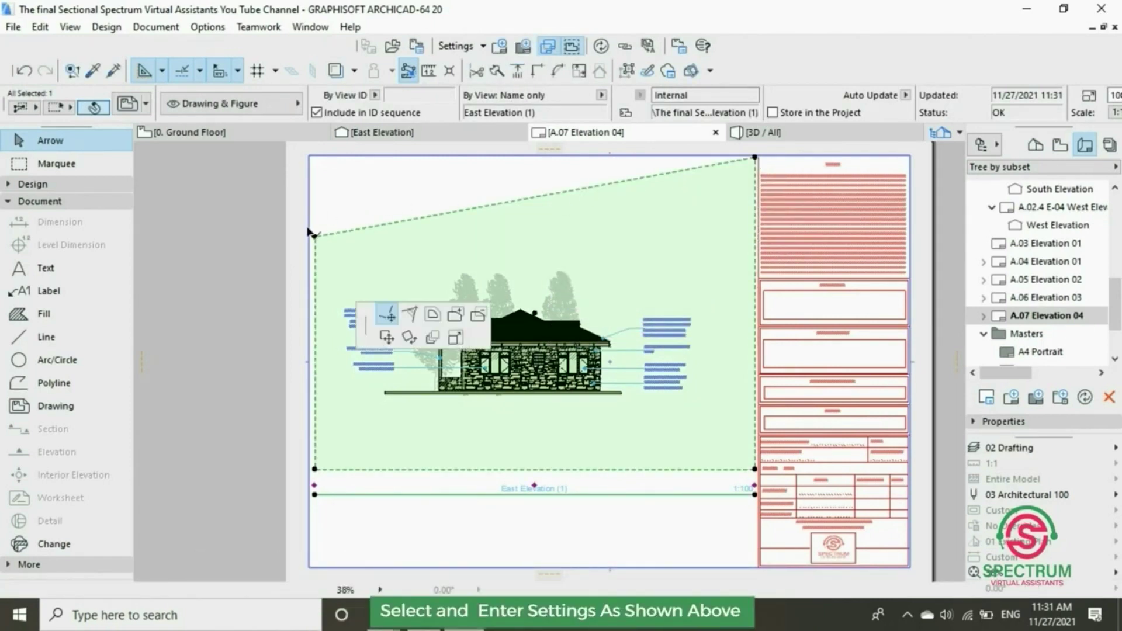
left_click(311, 156)
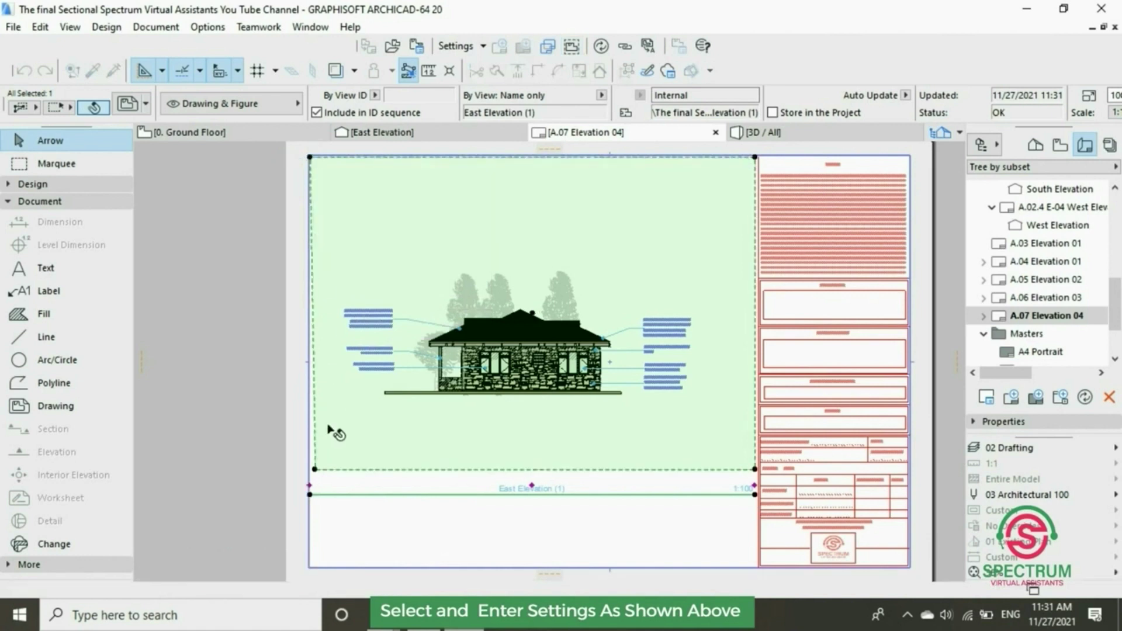
Step: Stretch the East Elevation drawing frame's lower-left corner down to the bottom-left corner of the sheet border
left_click(314, 469)
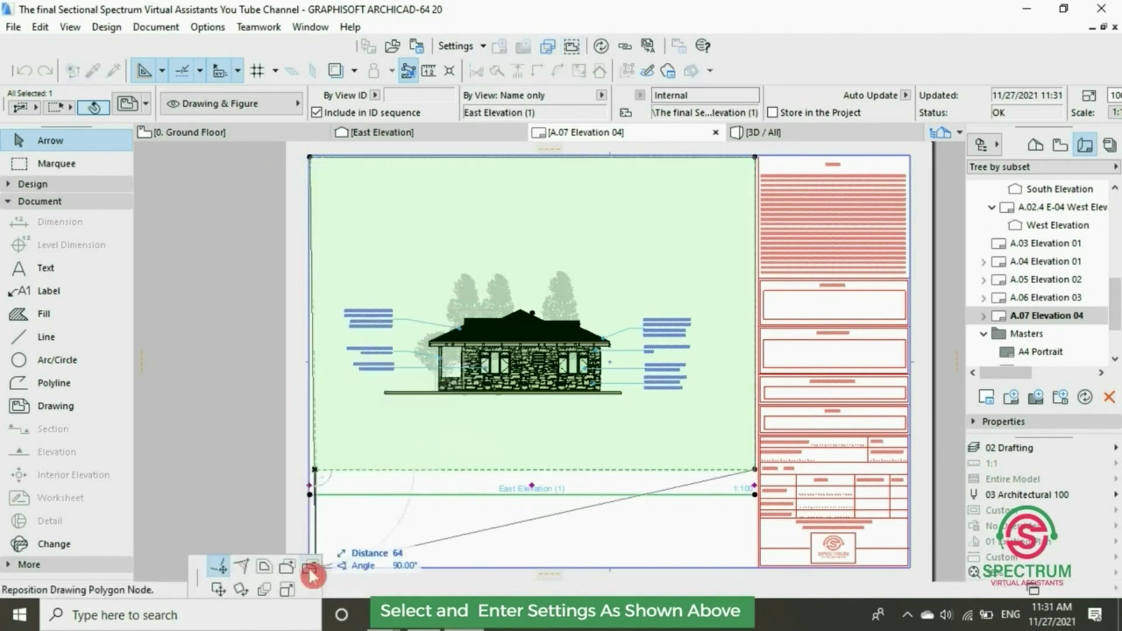
scroll(333, 501, "down", 1)
scroll(318, 519, "up", 5)
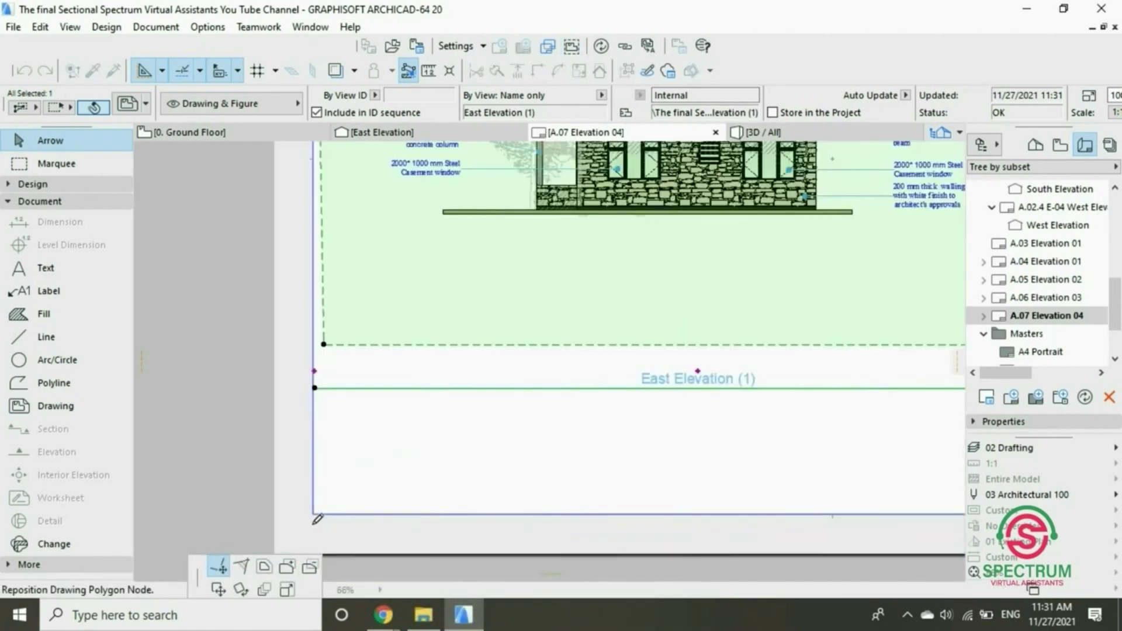
left_click(314, 514)
scroll(310, 507, "down", 3)
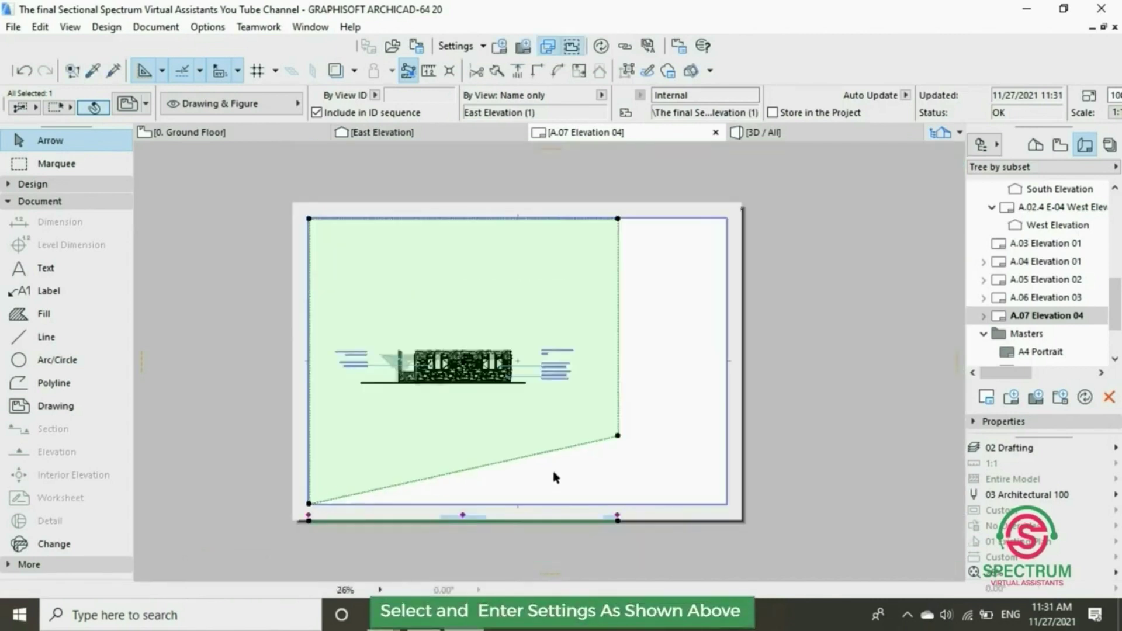
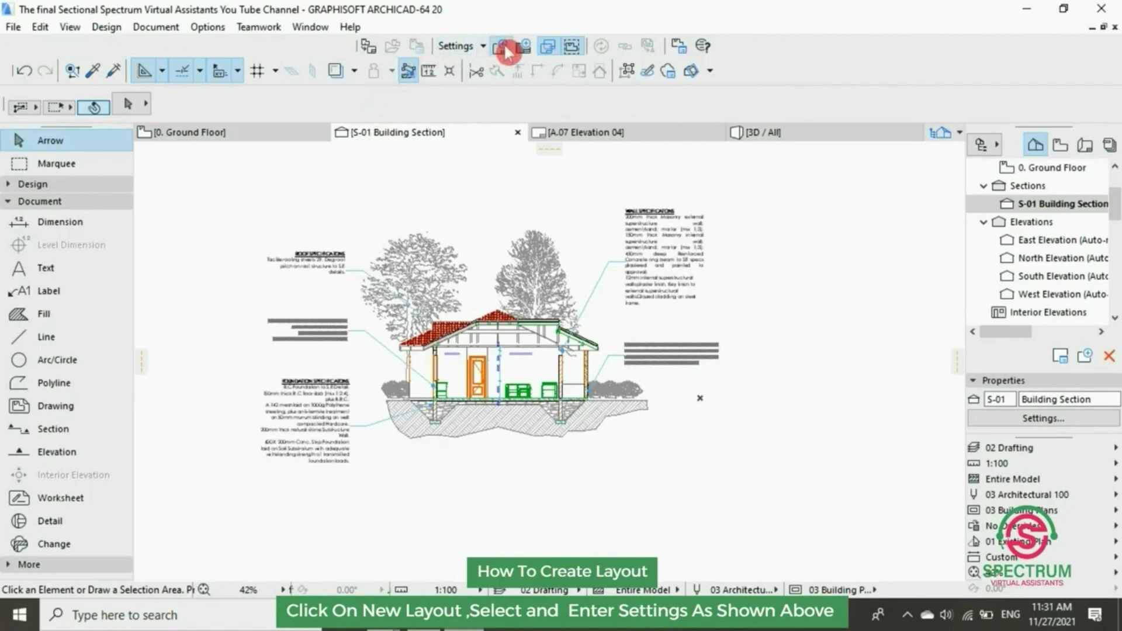
Step: Create a new layout named Sectional Elevation 01 using the Spectrum Master Layout
type("Sectional Elevation 01")
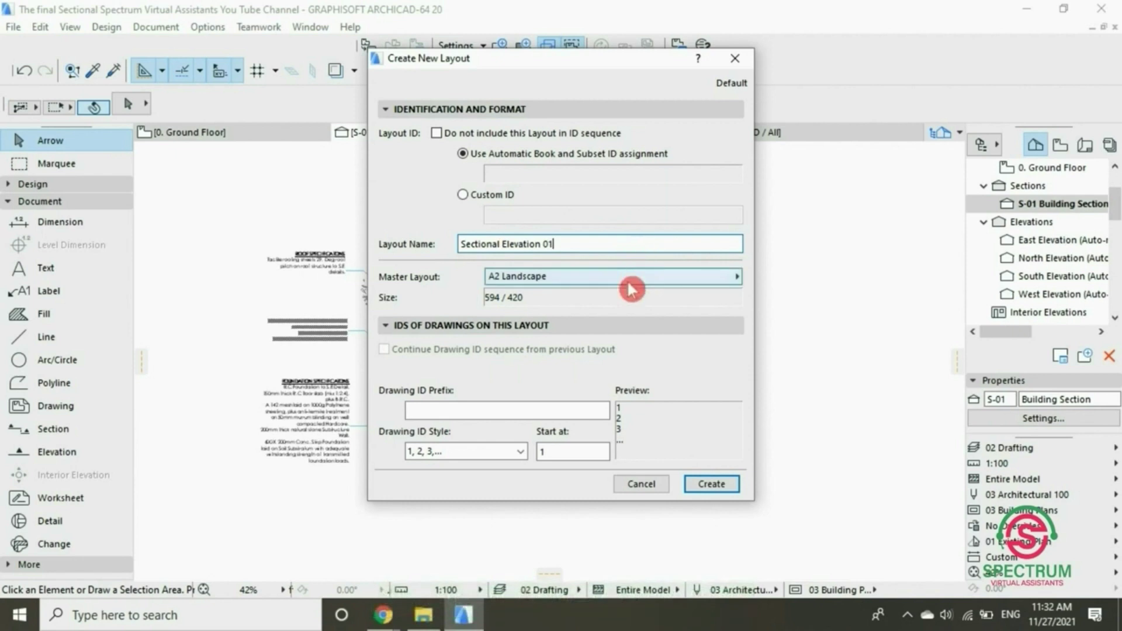
left_click(701, 277)
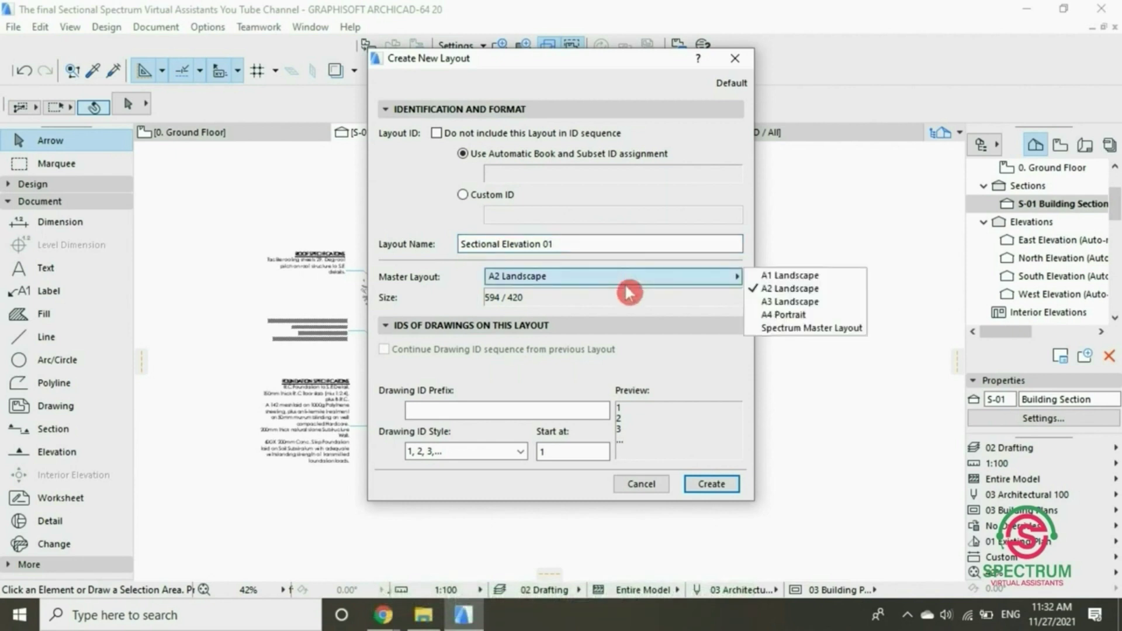
left_click(797, 329)
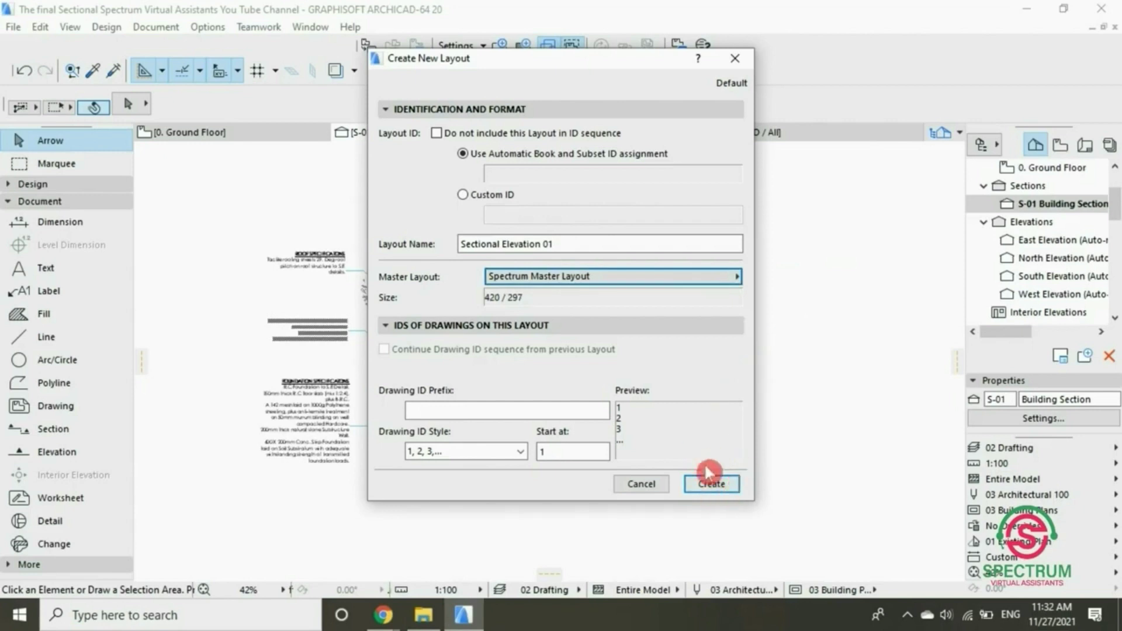
left_click(725, 490)
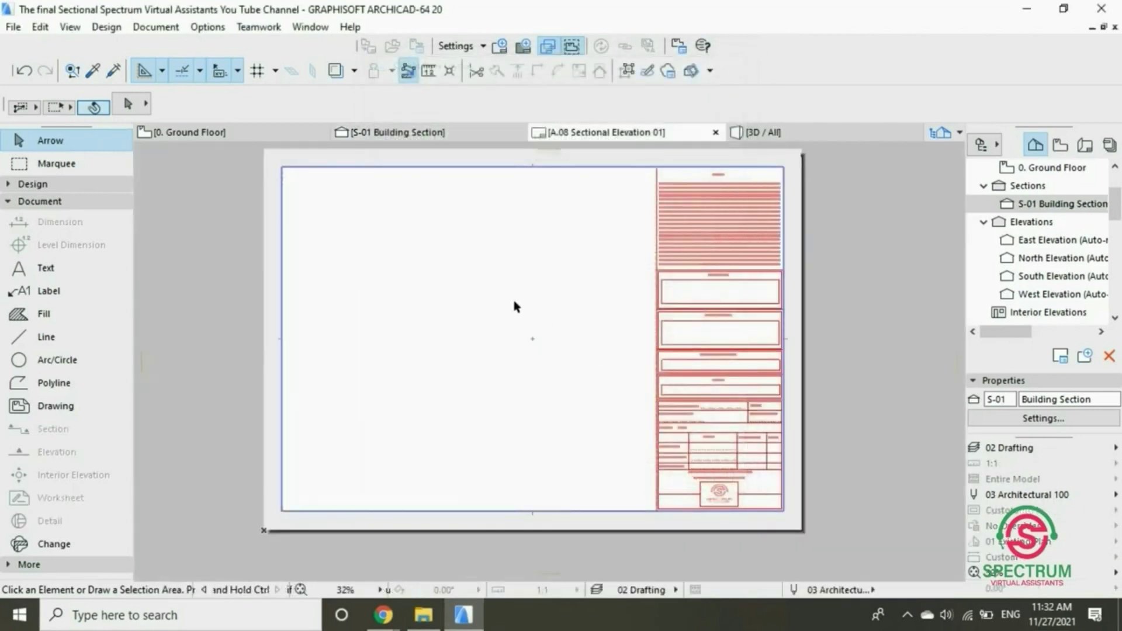
Step: Save the Building Section view, place it on the Sectional Elevation 01 layout, and shift the drawing right toward the title block
left_click(419, 138)
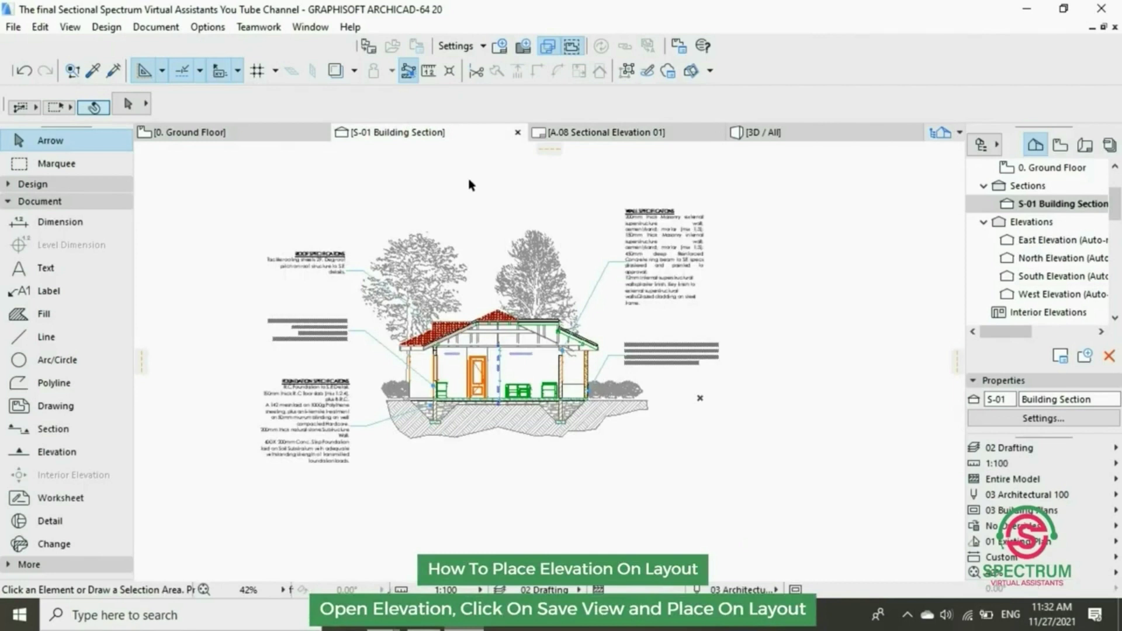
right_click(472, 185)
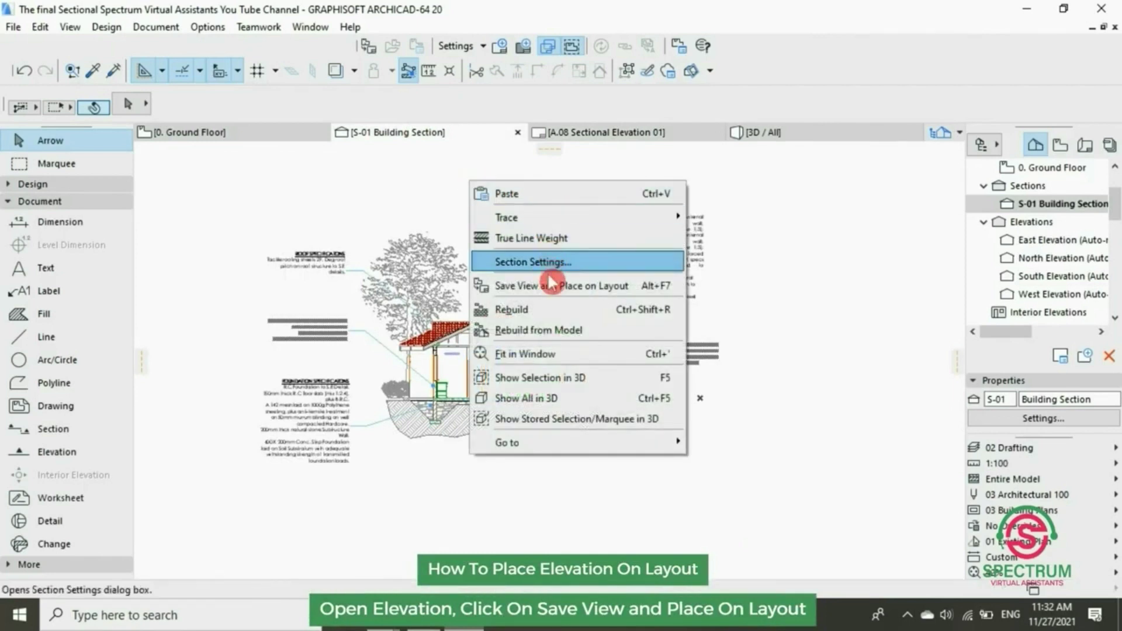
left_click(558, 286)
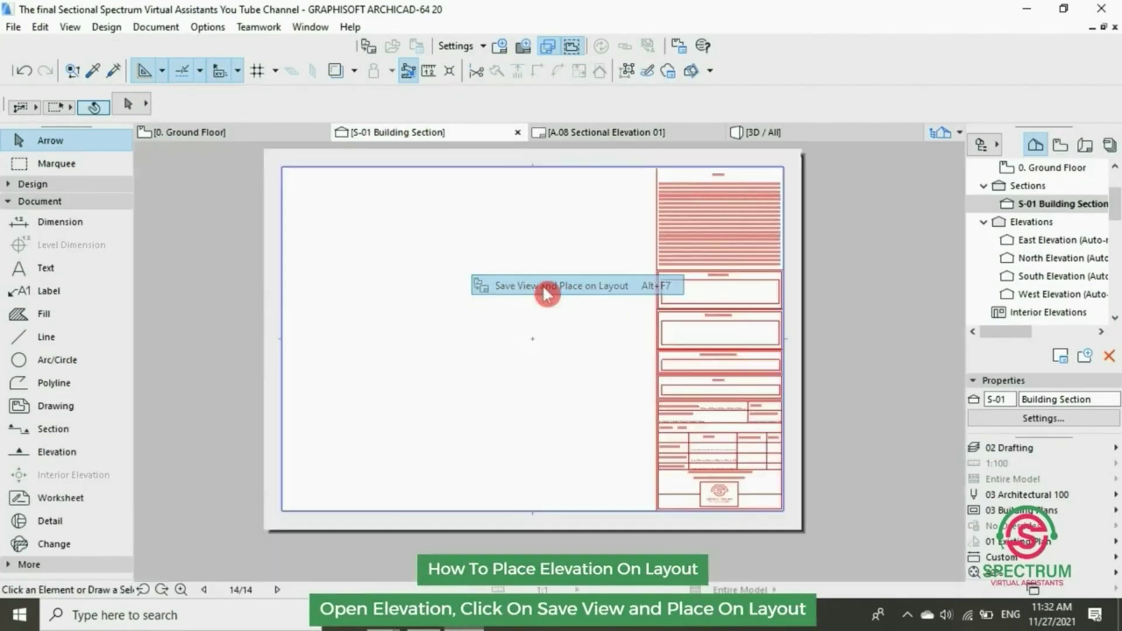
left_click(461, 342)
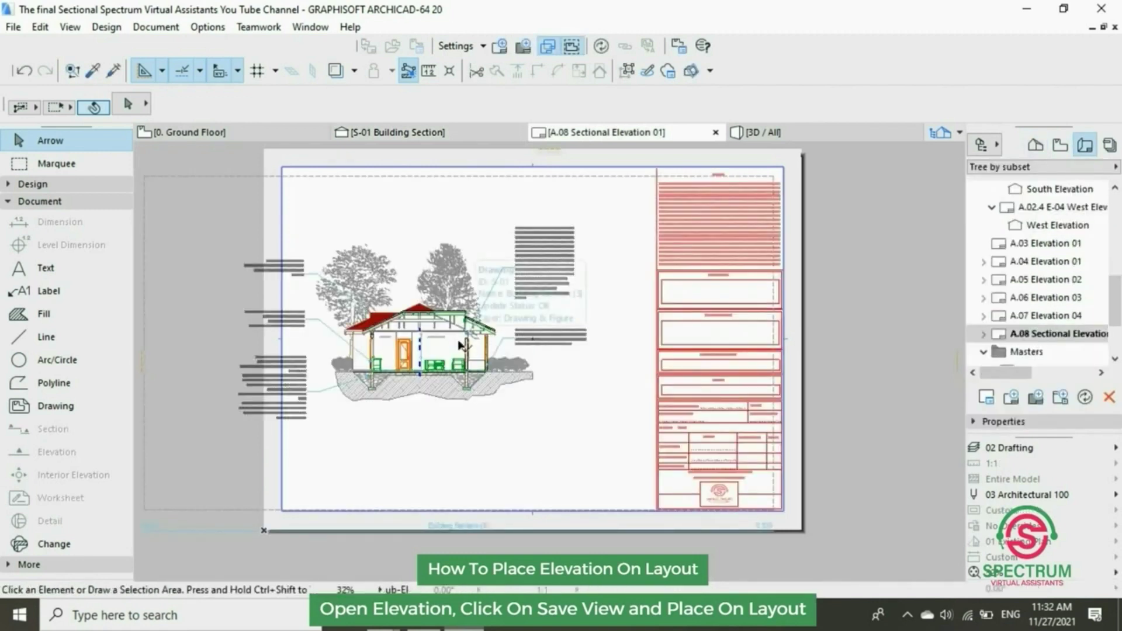
left_click(442, 292)
left_click_drag(443, 290, 483, 301)
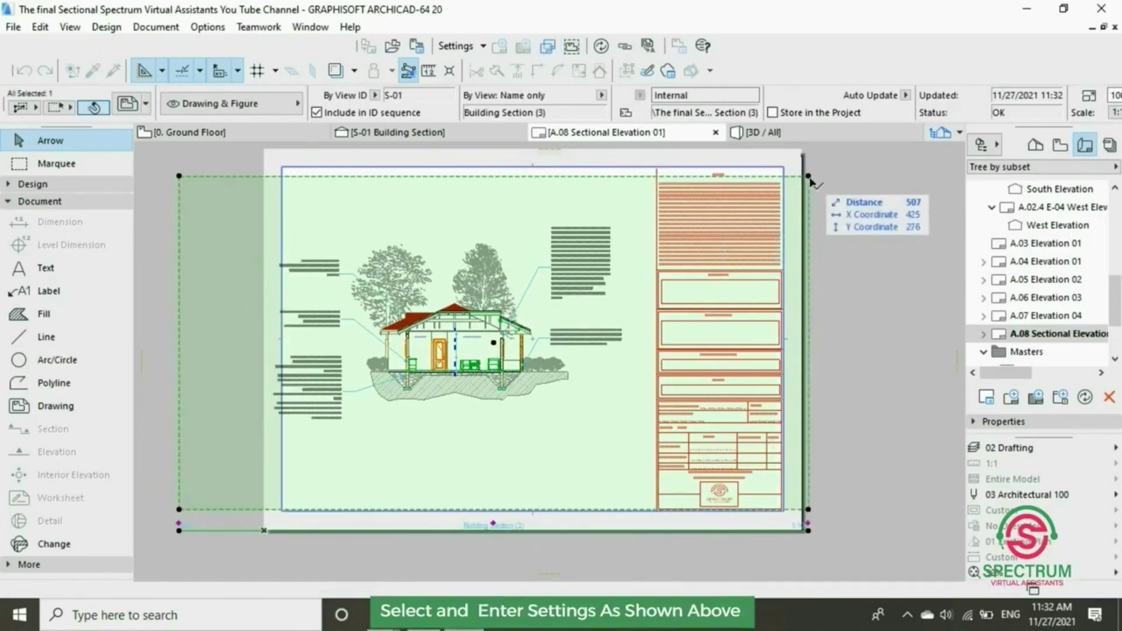
Step: Pull the Building Section drawing frame's upper-right and lower-right corners in to the title block's left edge
left_click(808, 176)
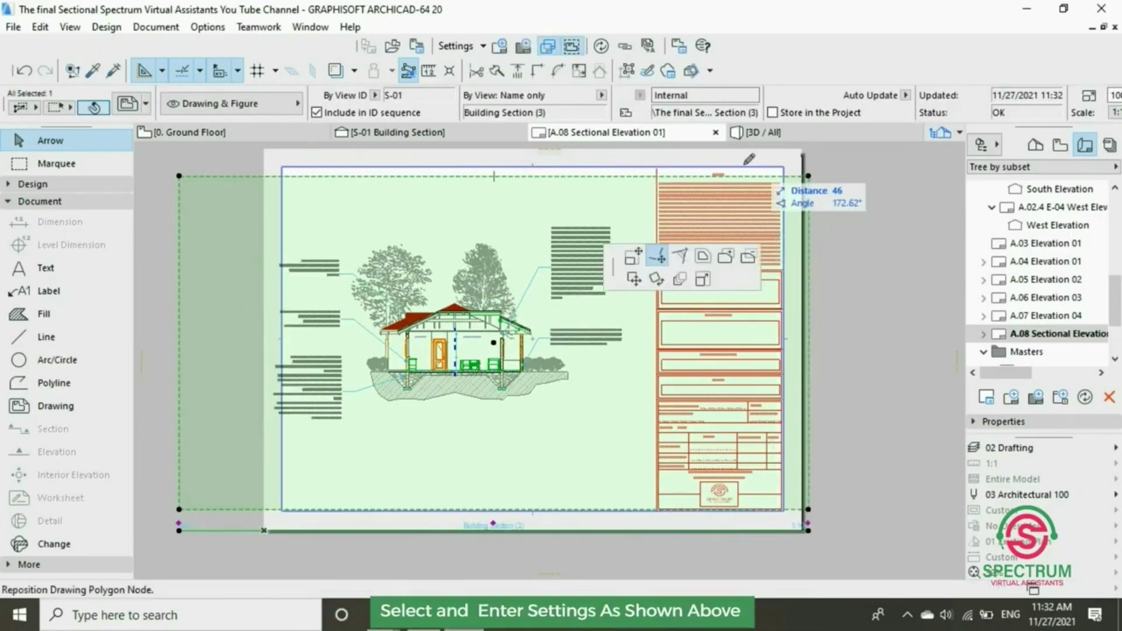
left_click(658, 168)
left_click(807, 509)
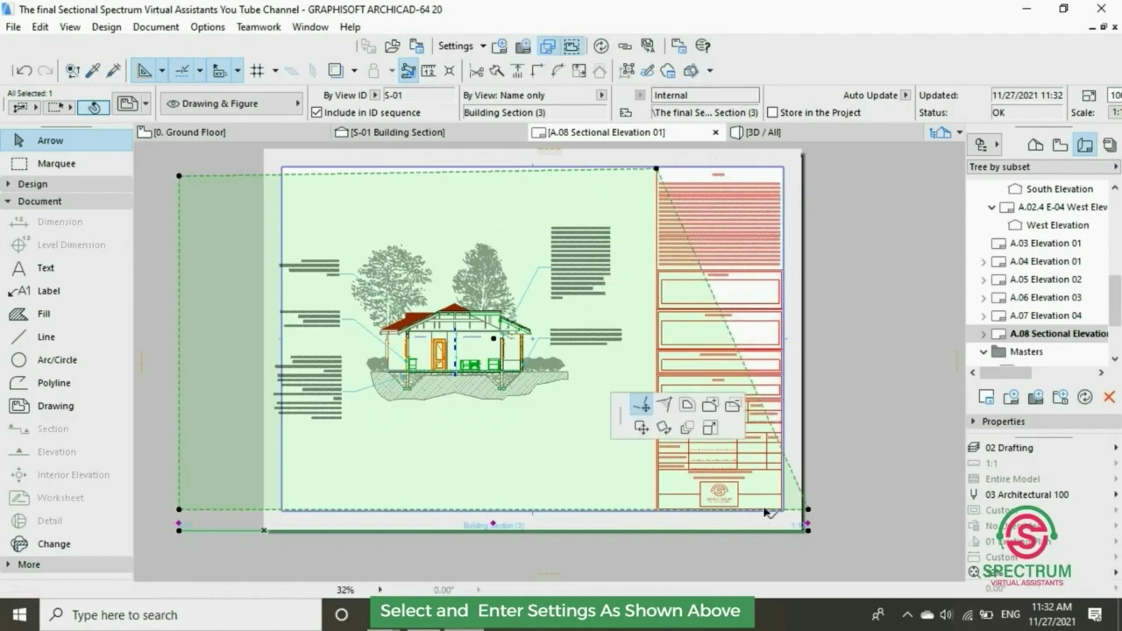
left_click(658, 509)
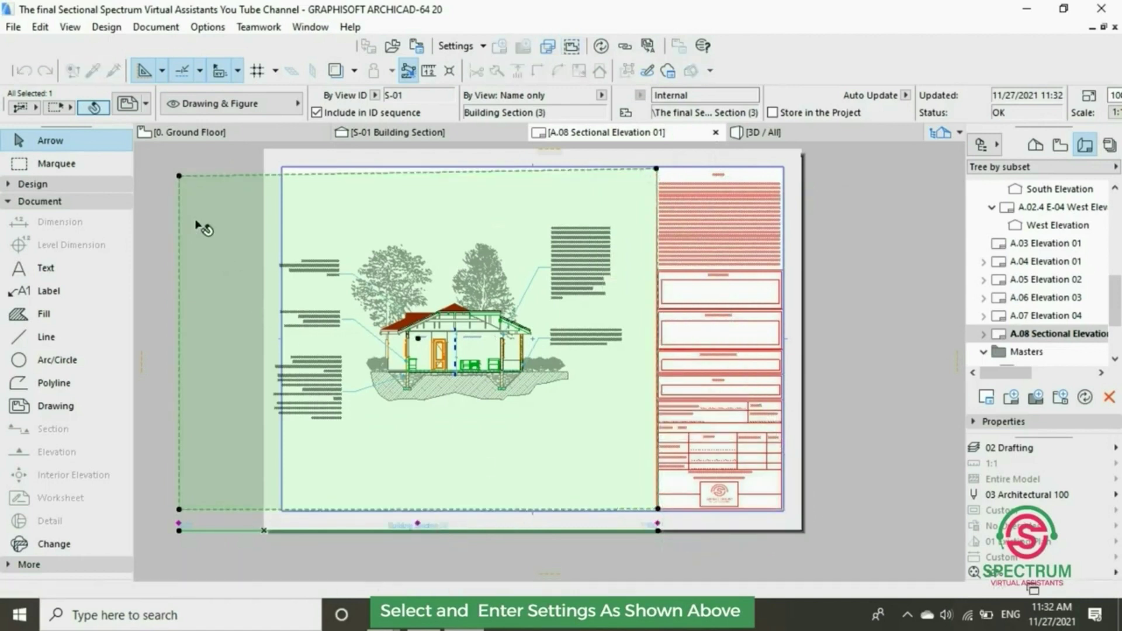
Step: Pull the drawing frame's upper-left and lower-left corners in to the corresponding corners of the sheet border
left_click(179, 176)
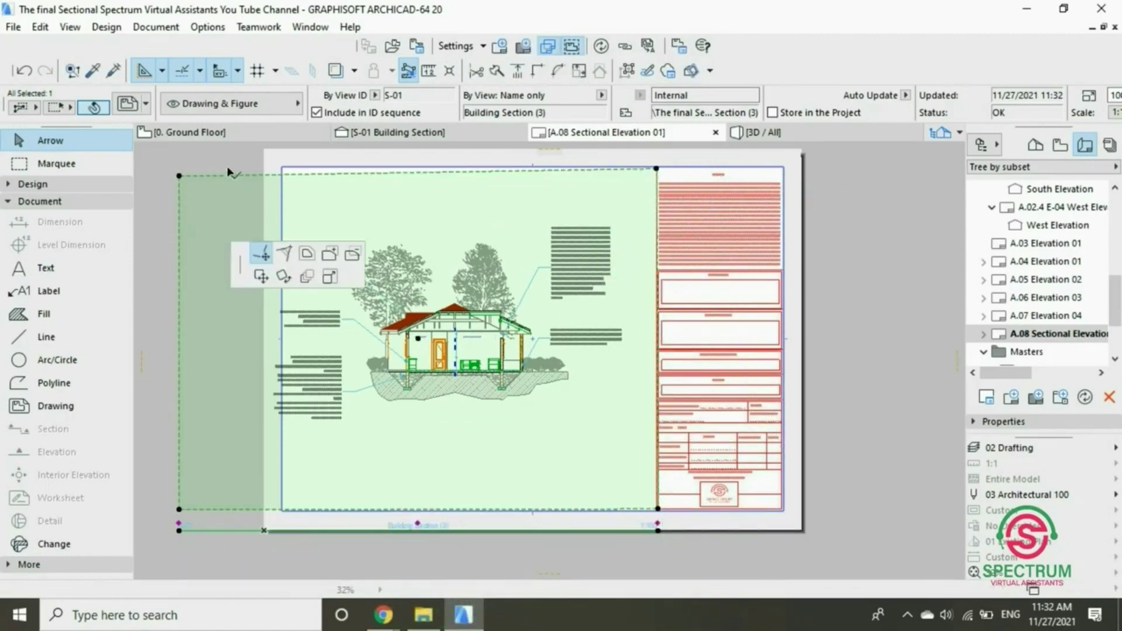
left_click(283, 169)
left_click(178, 509)
left_click(276, 403)
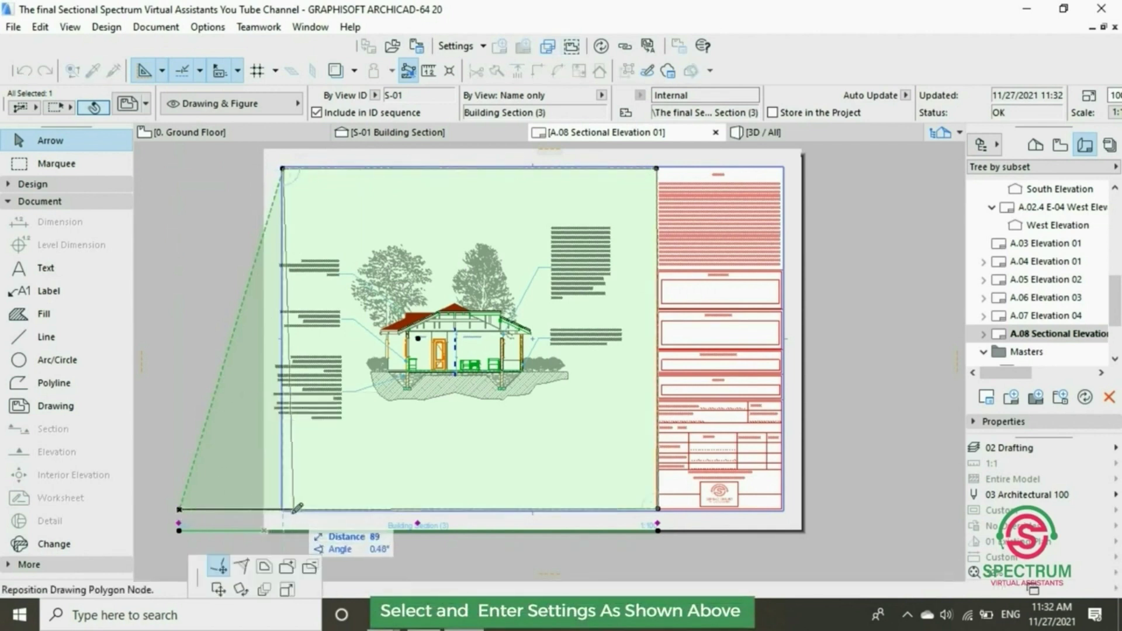
left_click(283, 509)
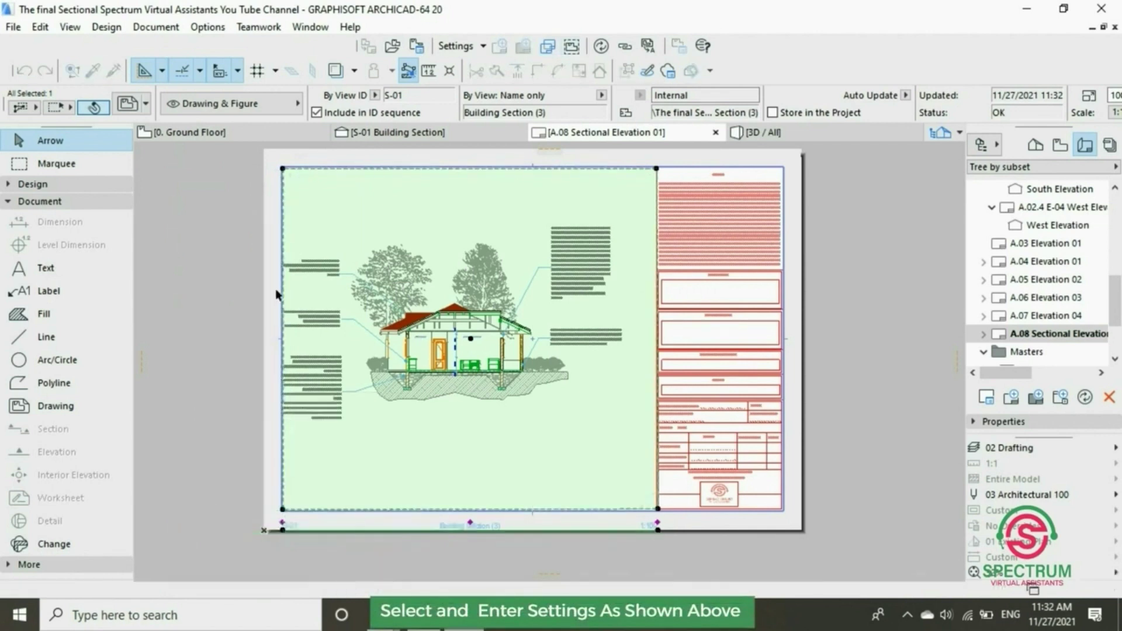
Step: Move the Building Section drawing's title up to the frame's lower edge and pull the frame's upper-right corner slightly inward
left_click(470, 525)
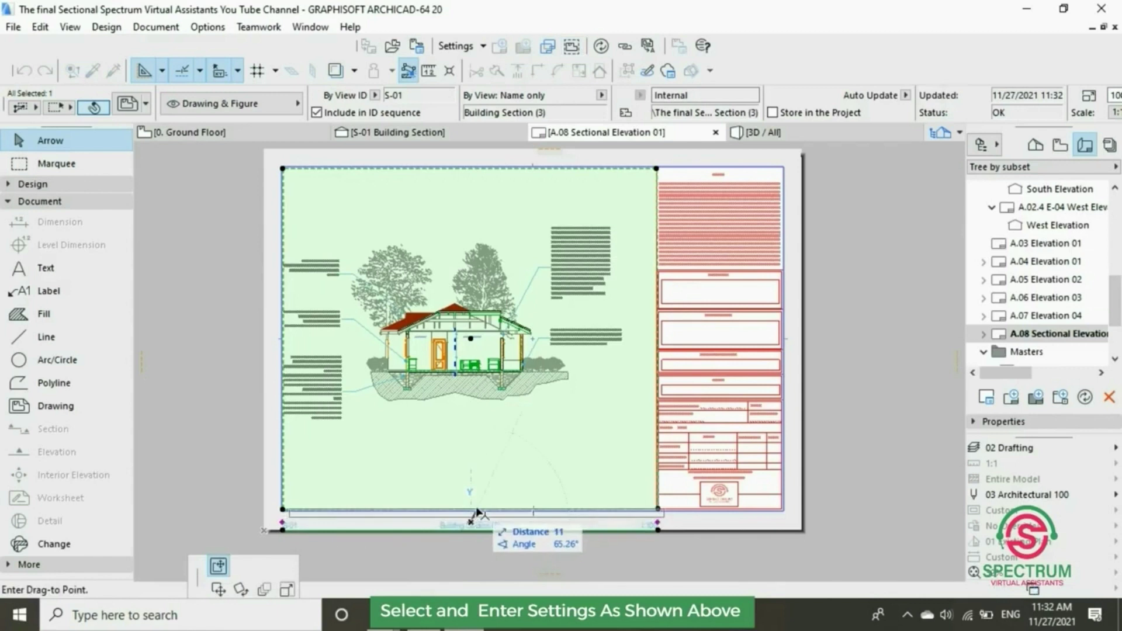
left_click(475, 512)
left_click(647, 169)
left_click(638, 168)
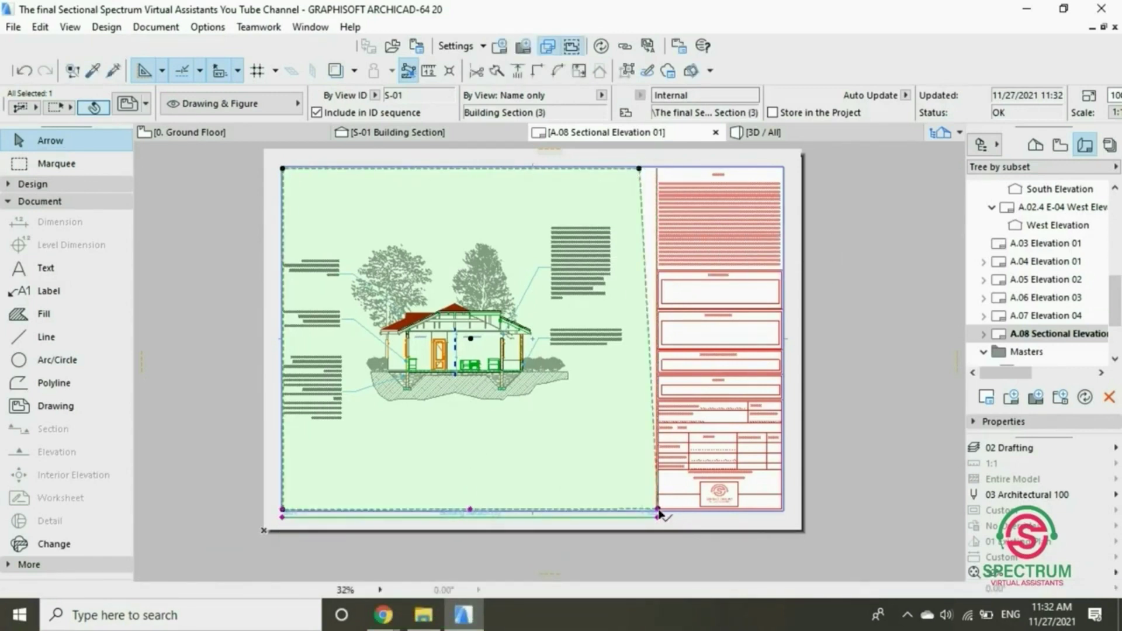
Step: Try to pull the frame's lower-right corner inward, and undo the resulting shift of the drawing title
left_click(639, 510)
left_click(659, 510)
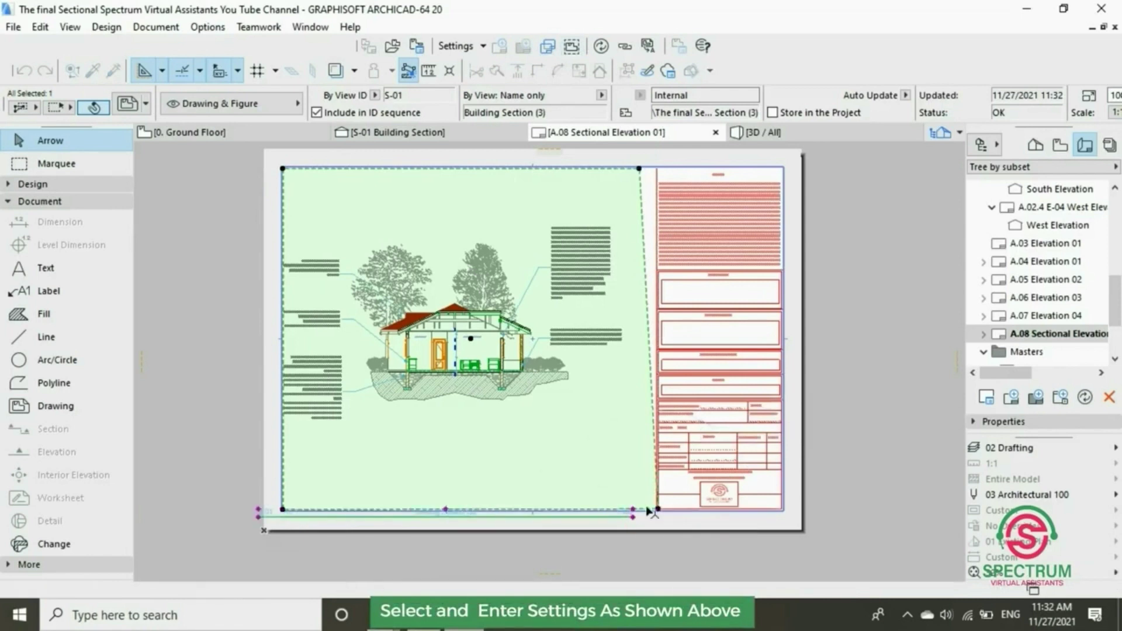
left_click(658, 510)
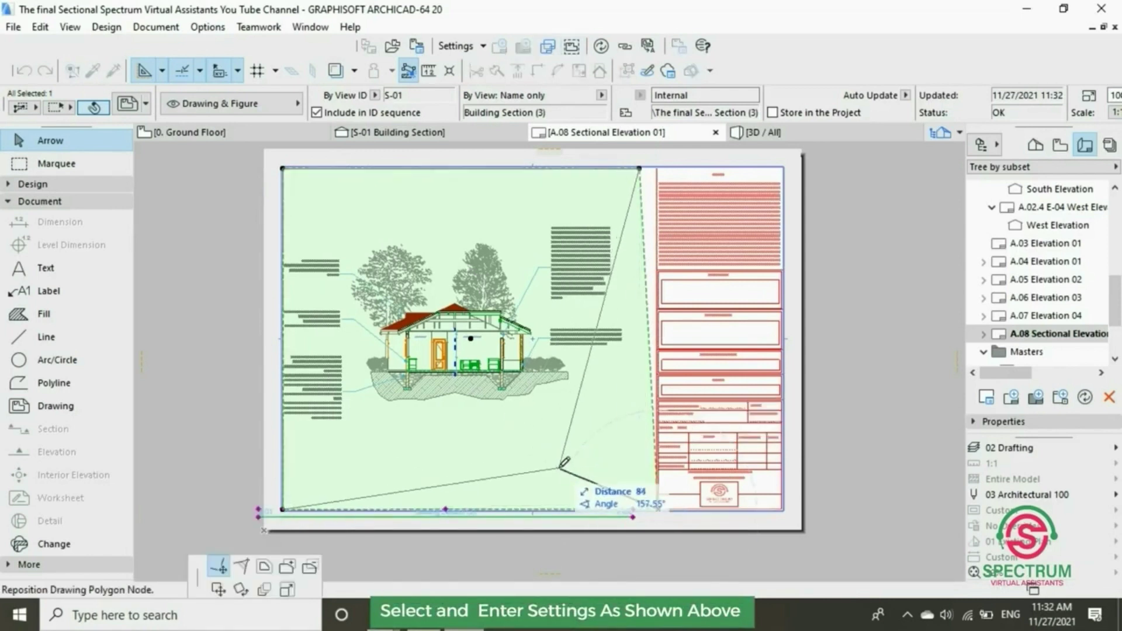
key("Escape")
left_click(26, 71)
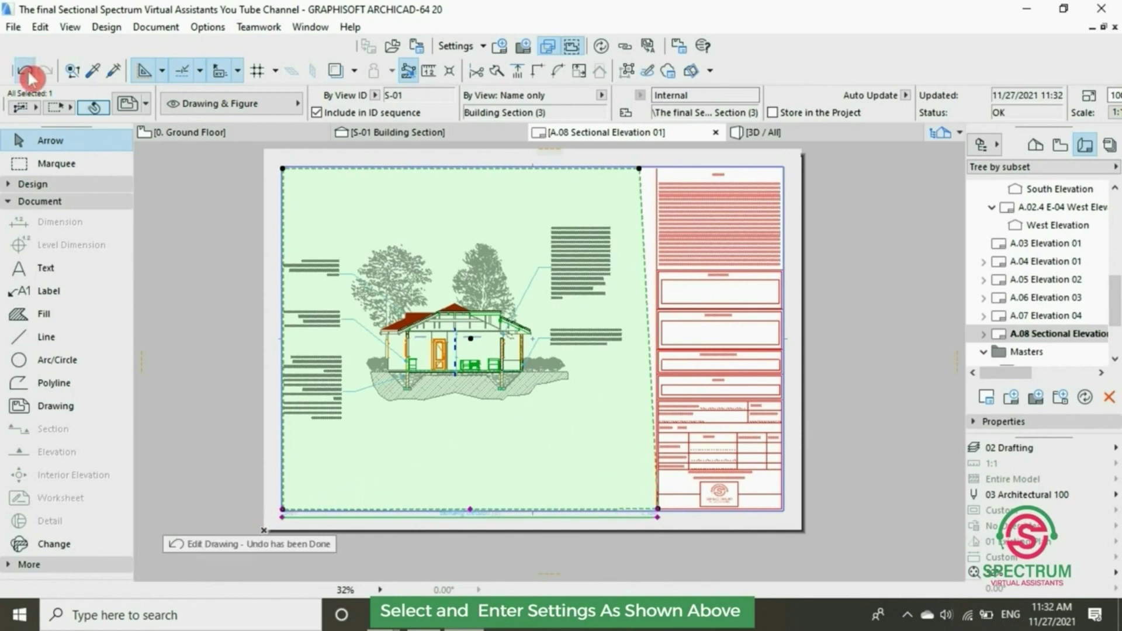
Step: Move the frame's upper-right corner farther left along the sheet's top border
left_click(639, 168)
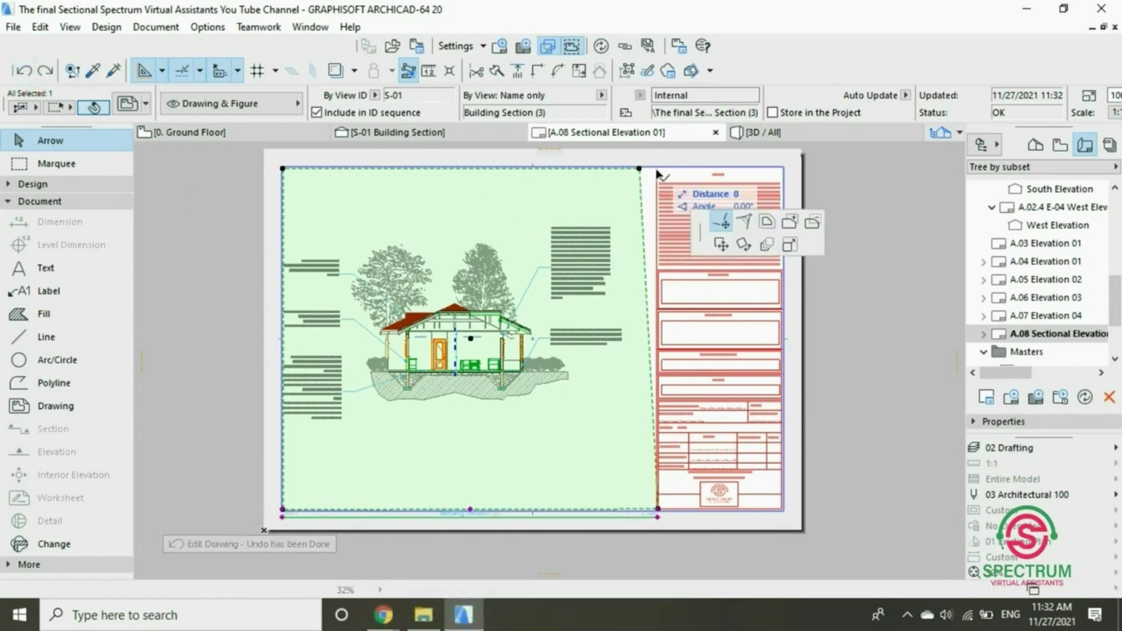
left_click(704, 219)
left_click(656, 168)
left_click(655, 168)
left_click(720, 251)
left_click(619, 168)
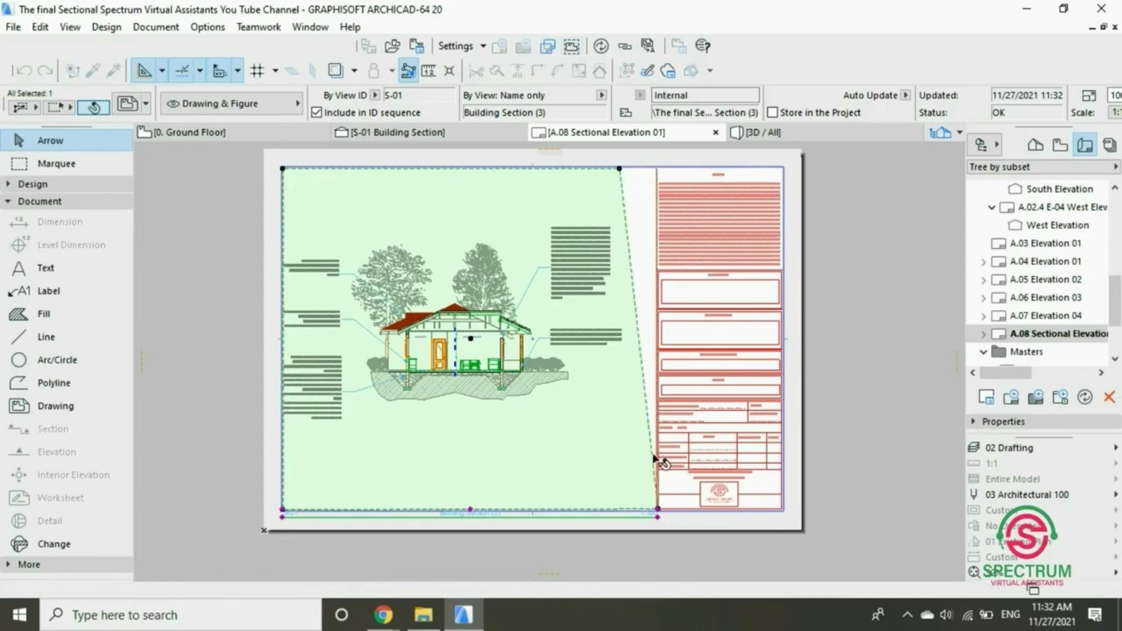
Step: Try to grab the frame's lower-right corner node where it overlaps the end of the drawing title
left_click(658, 511)
left_click(654, 513)
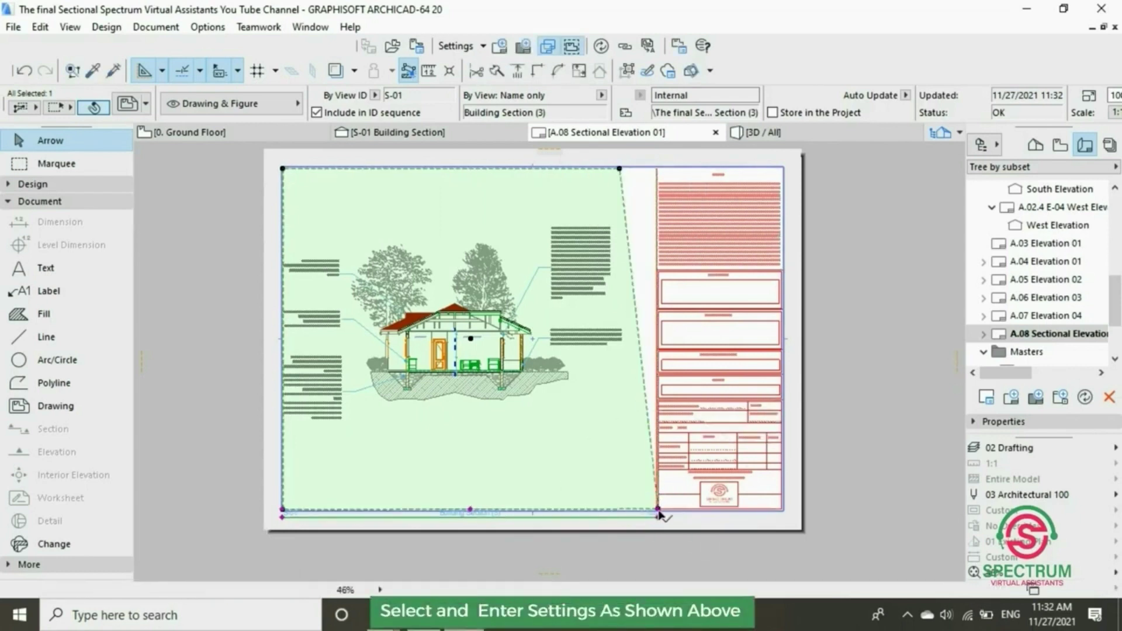
scroll(658, 514, "up", 5)
left_click(656, 504)
key("Escape")
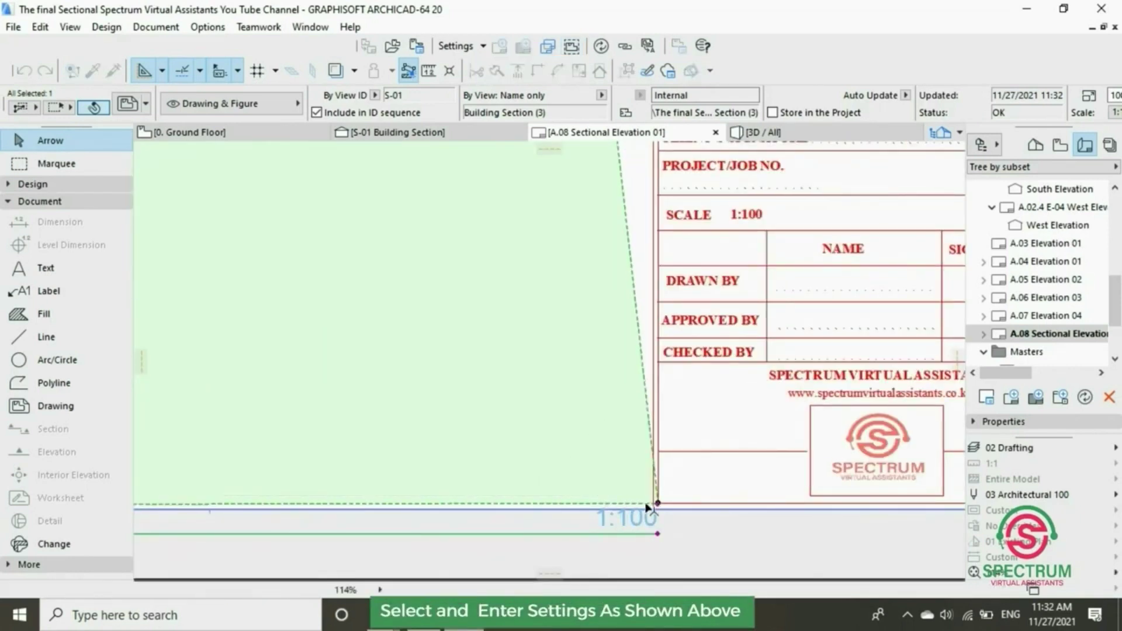
key("Escape")
left_click(656, 503)
left_click(657, 504)
left_click(647, 513)
scroll(672, 536, "down", 4)
scroll(672, 537, "down", 3)
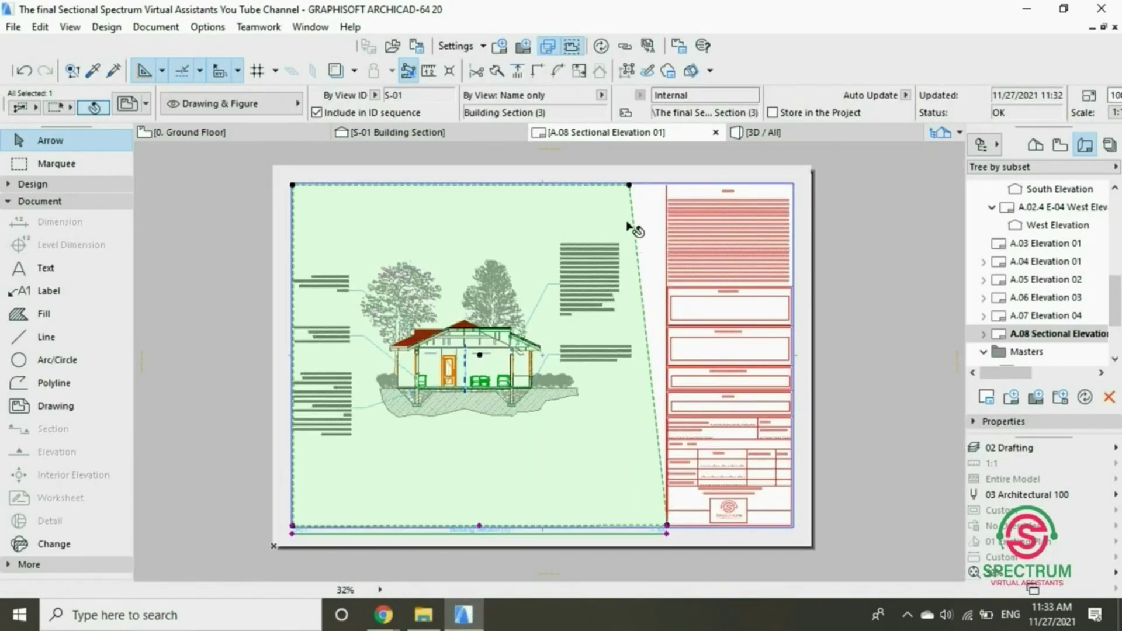
Step: Move the frame's lower-right corner inward along the bottom border and align the upper-right corner vertically above it
left_click(666, 526)
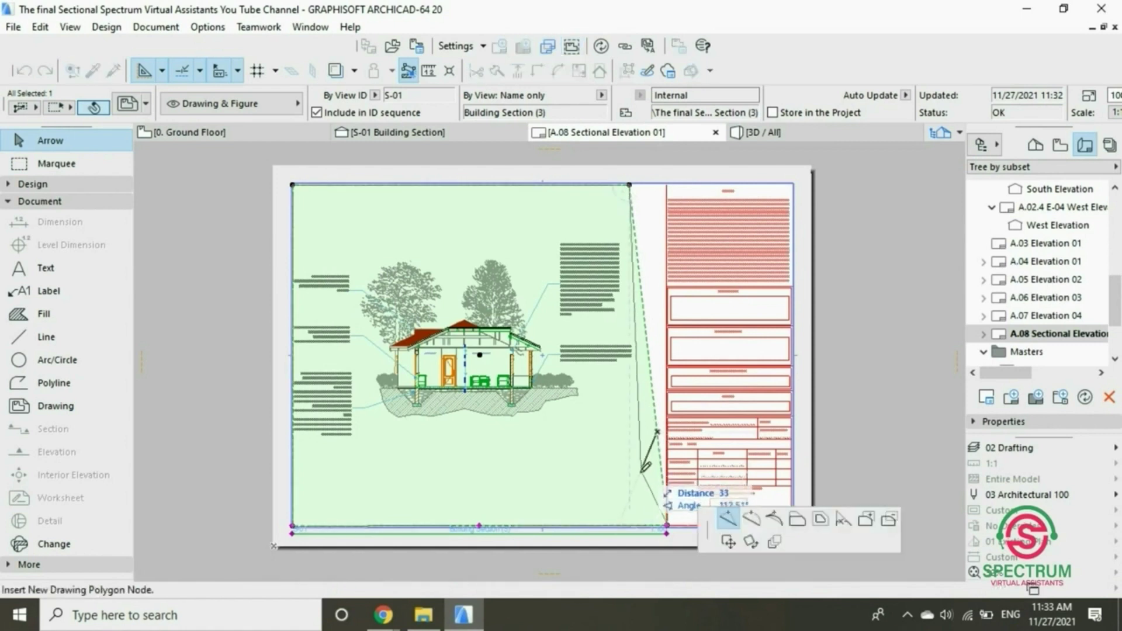
left_click(639, 525)
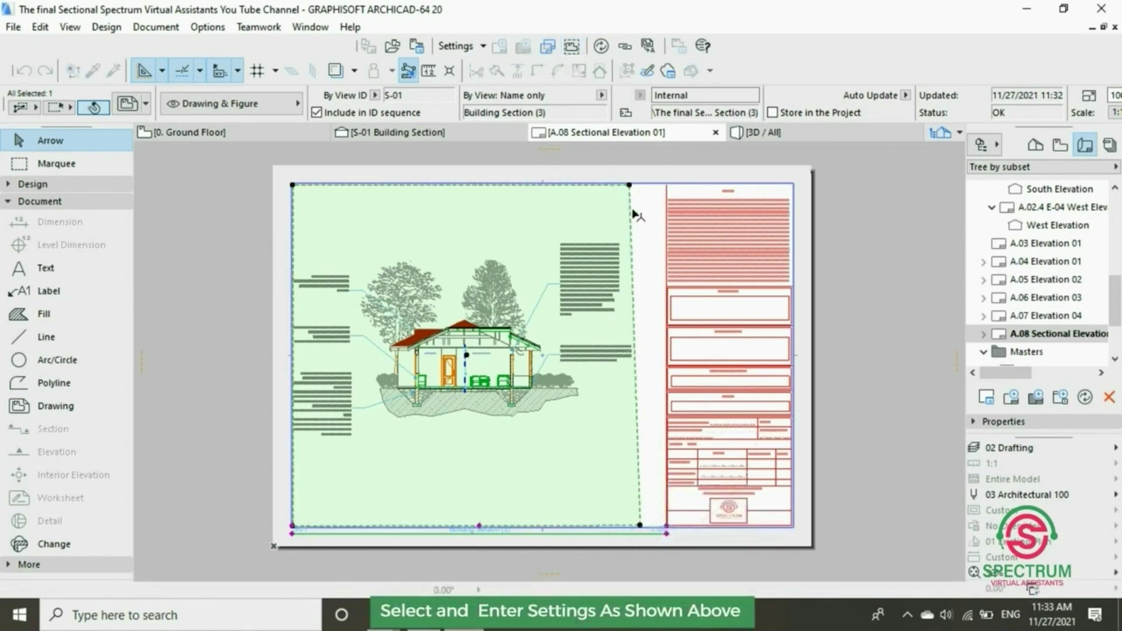
left_click(629, 184)
left_click(647, 184)
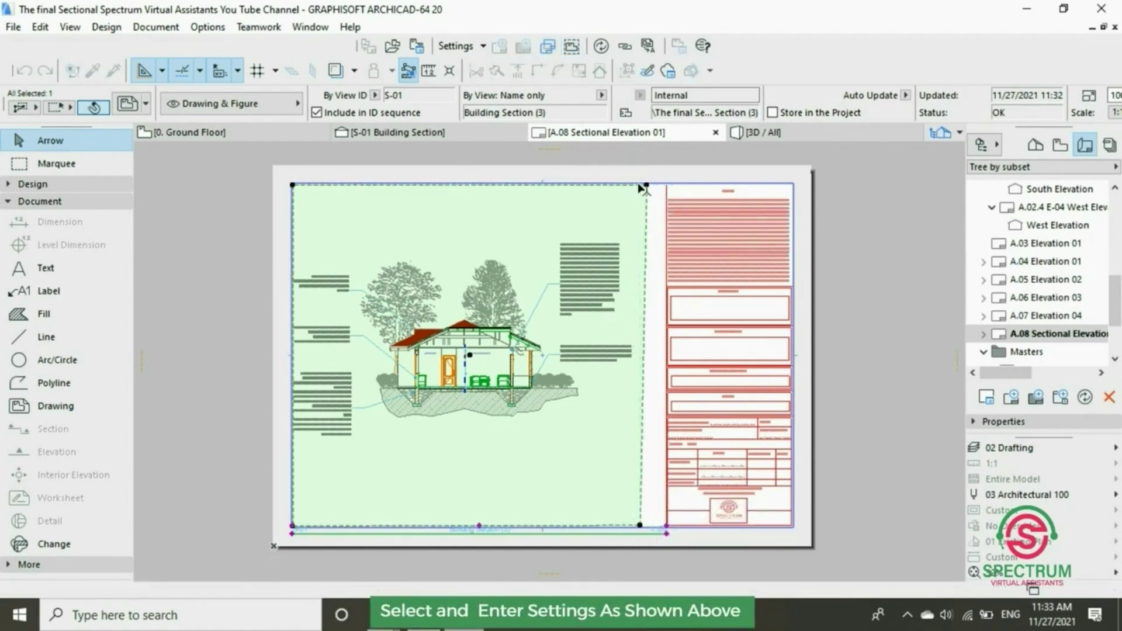
left_click(646, 184)
left_click(639, 186)
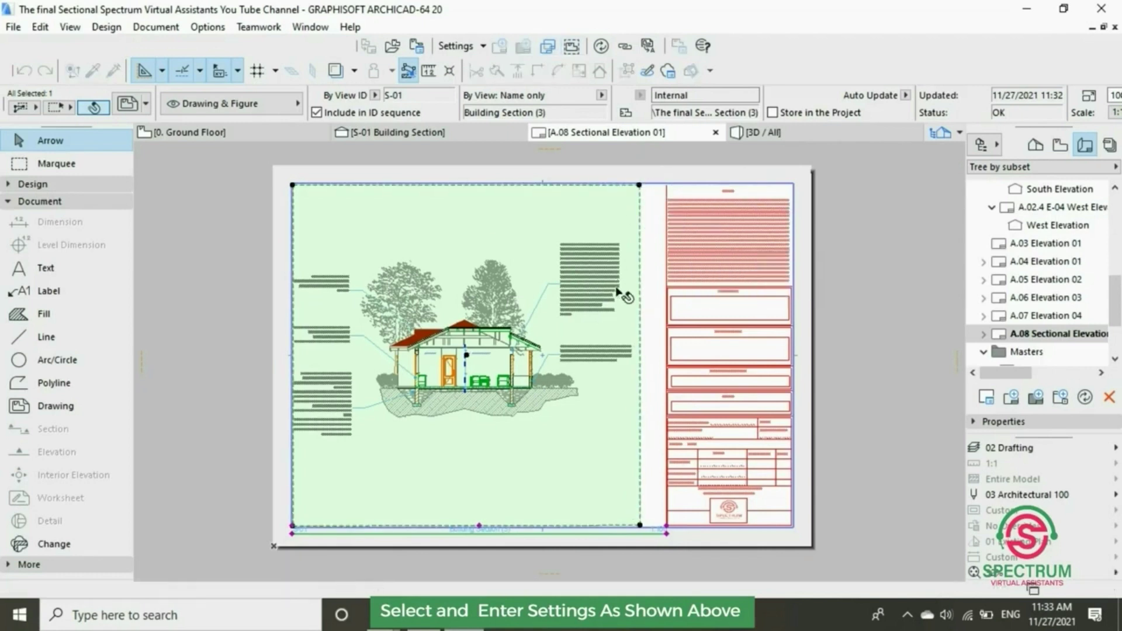
Step: Shift the whole Building Section drawing slightly right, away from the sheet's left border
left_click(666, 534)
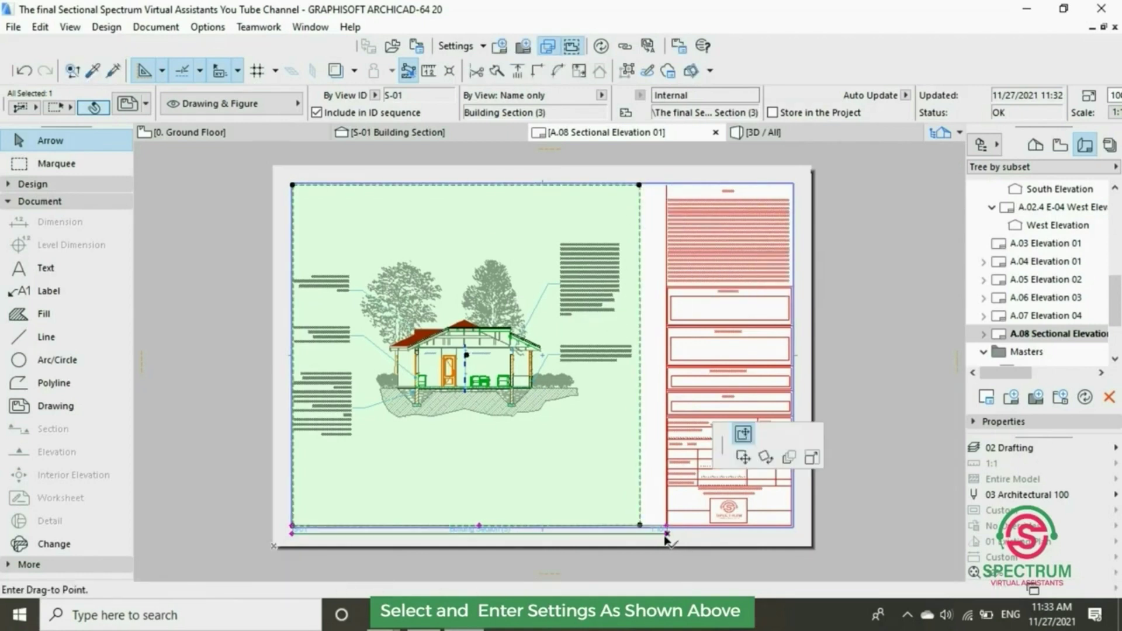
scroll(667, 537, "down", 1)
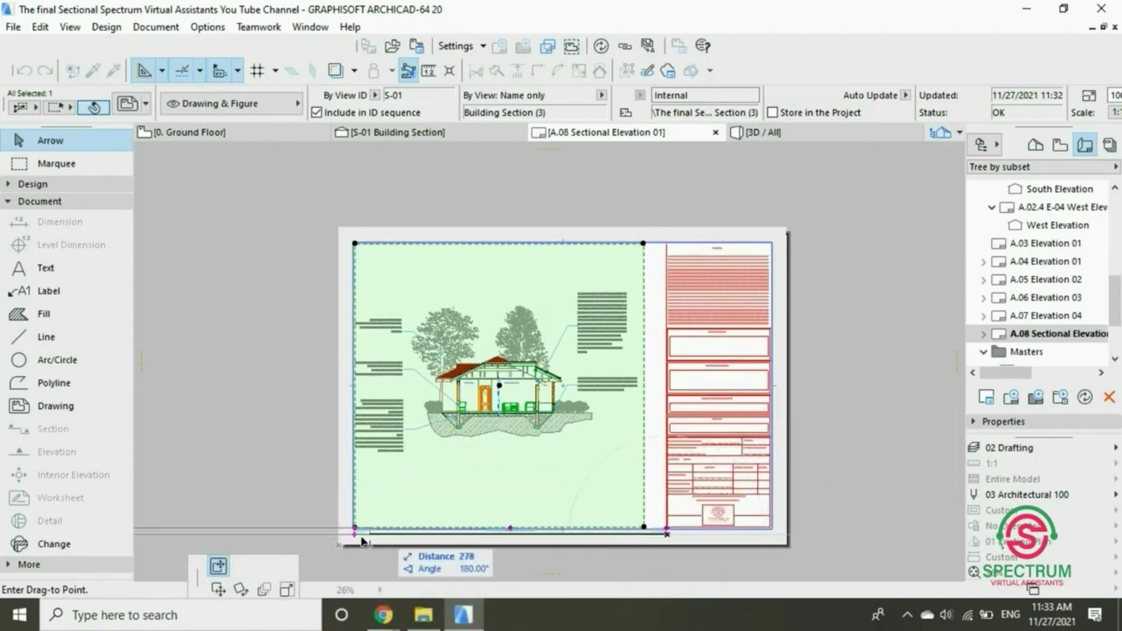
left_click(236, 589)
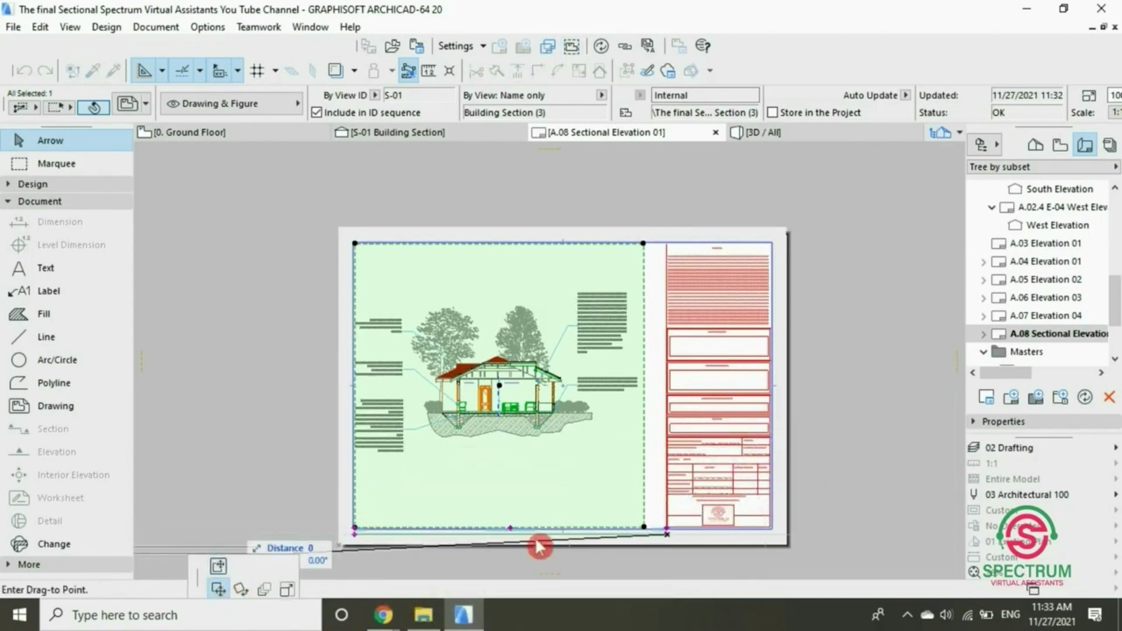
left_click(678, 535)
left_click(496, 212)
Step: Select the Building Section drawing and move it back flush with the sheet's left border
scroll(409, 292, "up", 2)
left_click(349, 216)
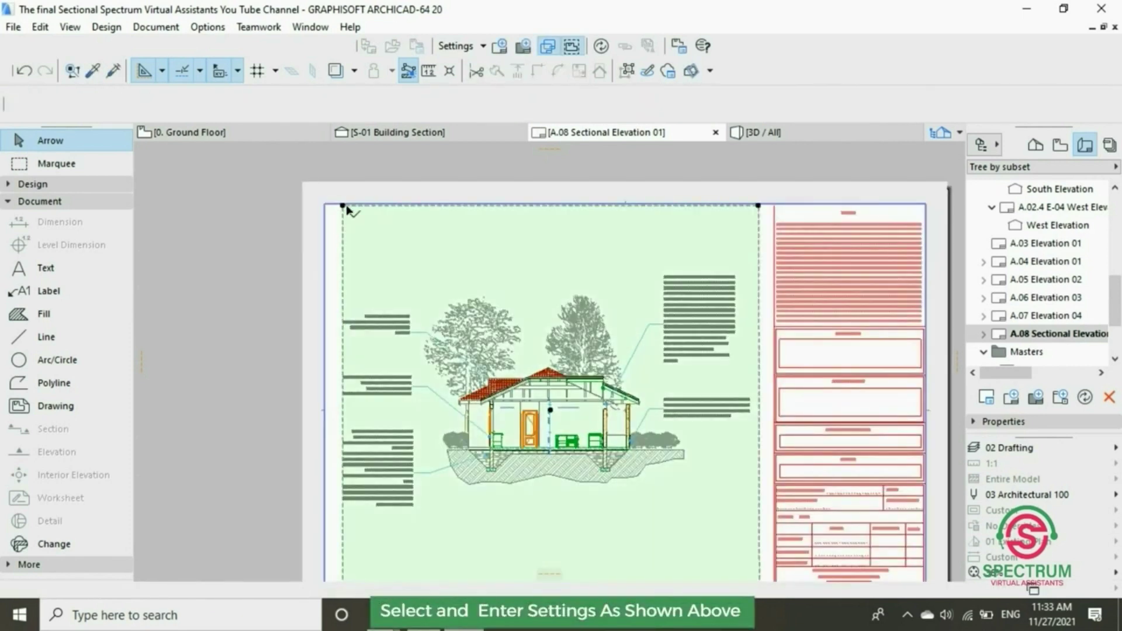
left_click_drag(405, 208, 387, 208)
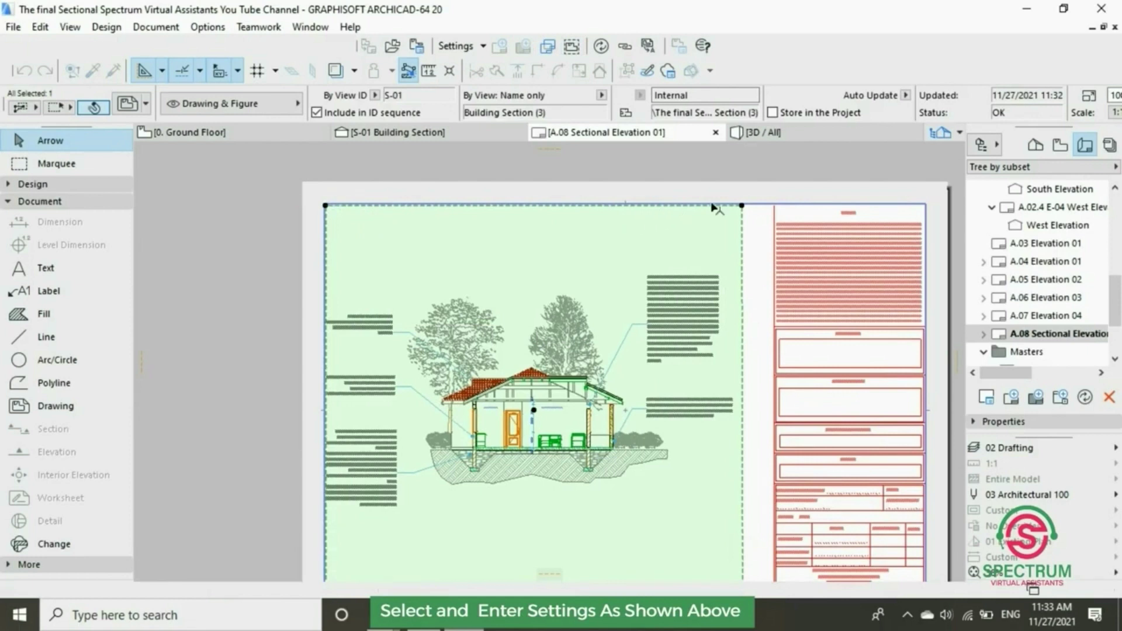
Step: Move the Building Section drawing right against the title block and stretch its frame's upper-left corner out to the sheet border's corner
left_click(743, 207)
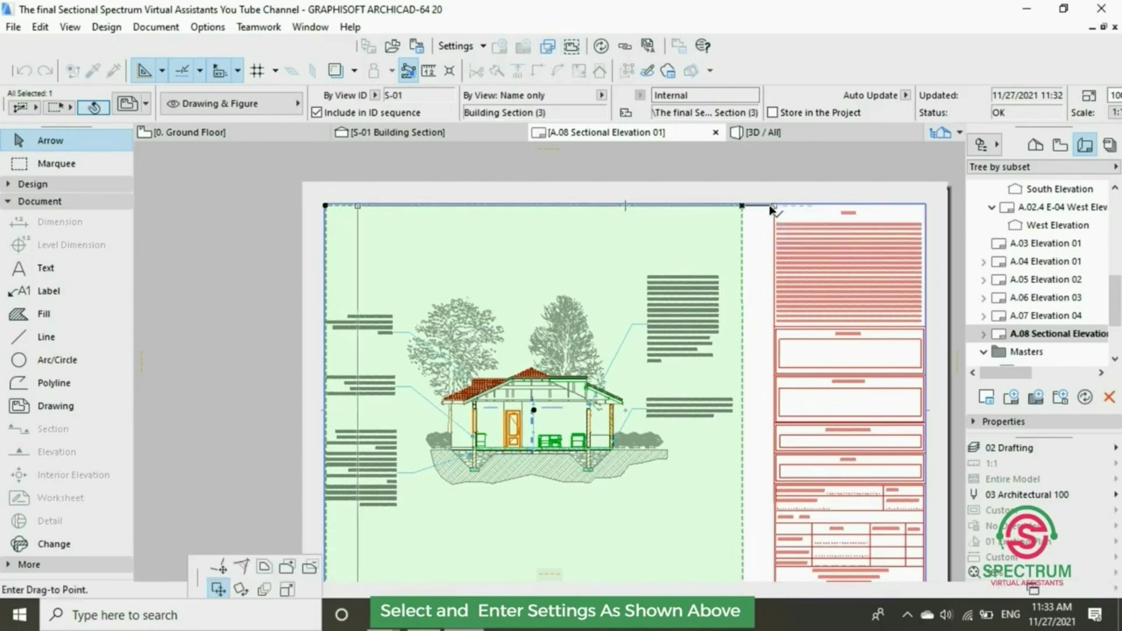
left_click(774, 207)
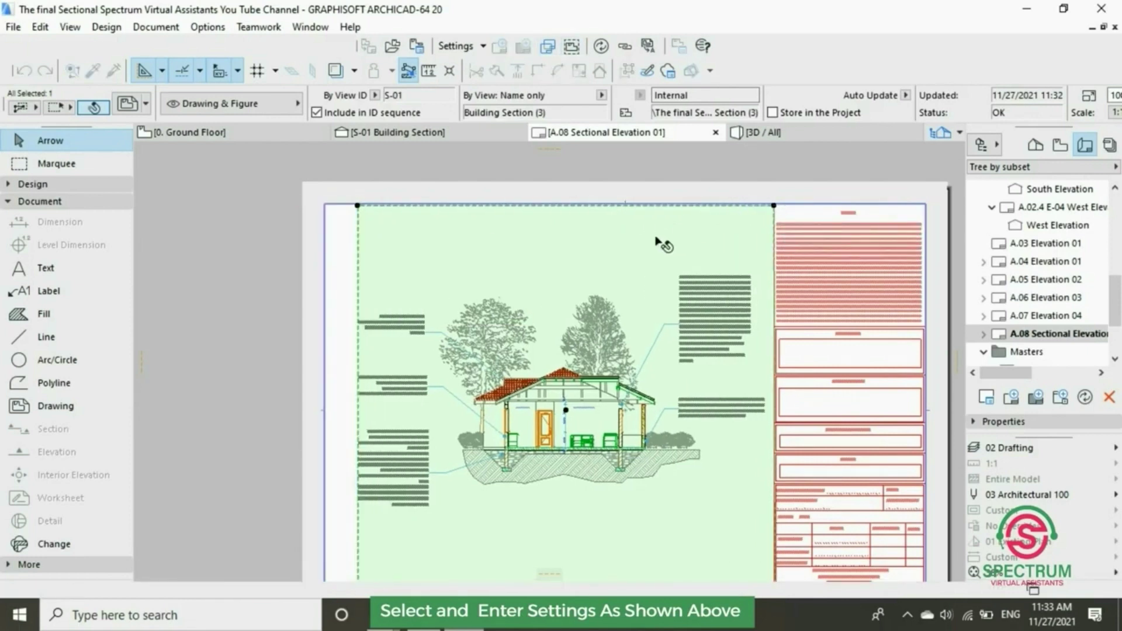
left_click(358, 213)
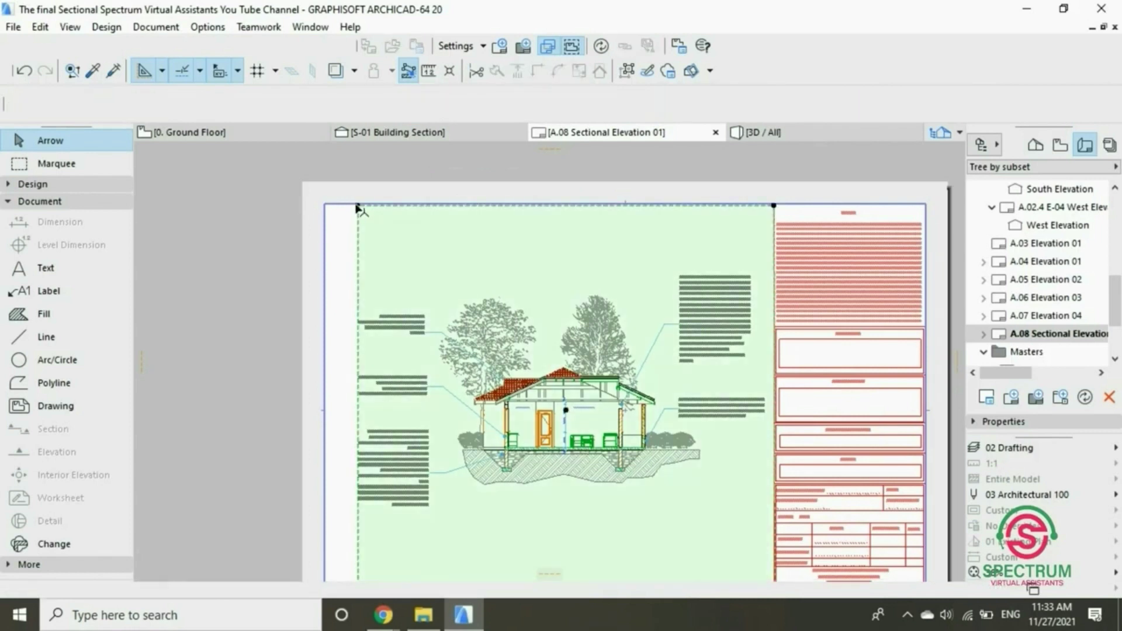
left_click(357, 205)
left_click(220, 566)
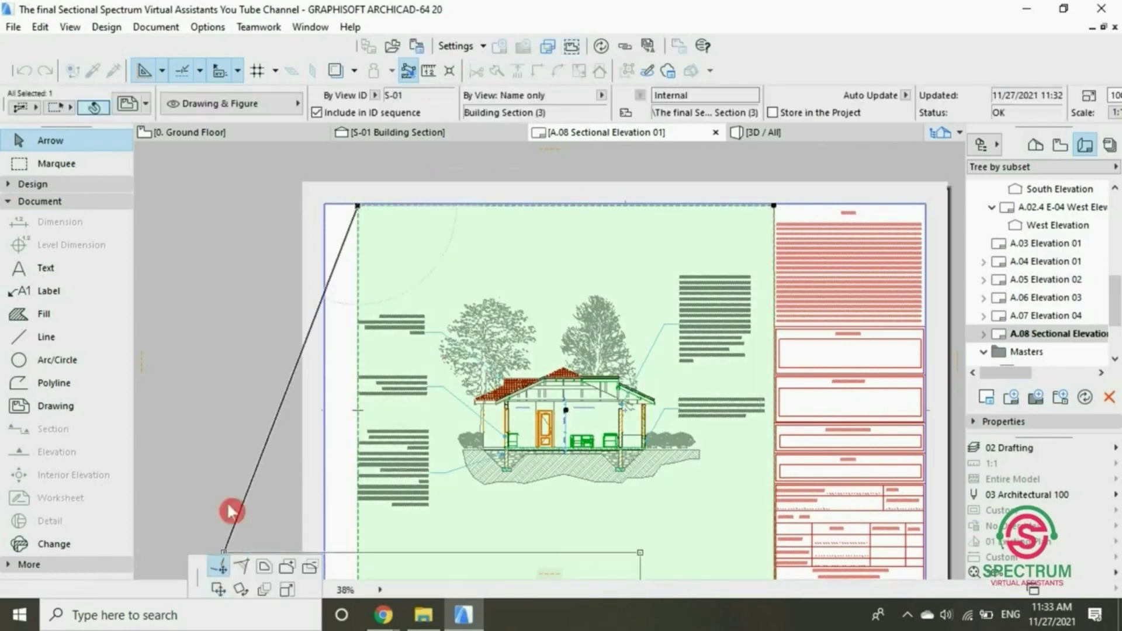
key("Escape")
scroll(464, 257, "down", 2)
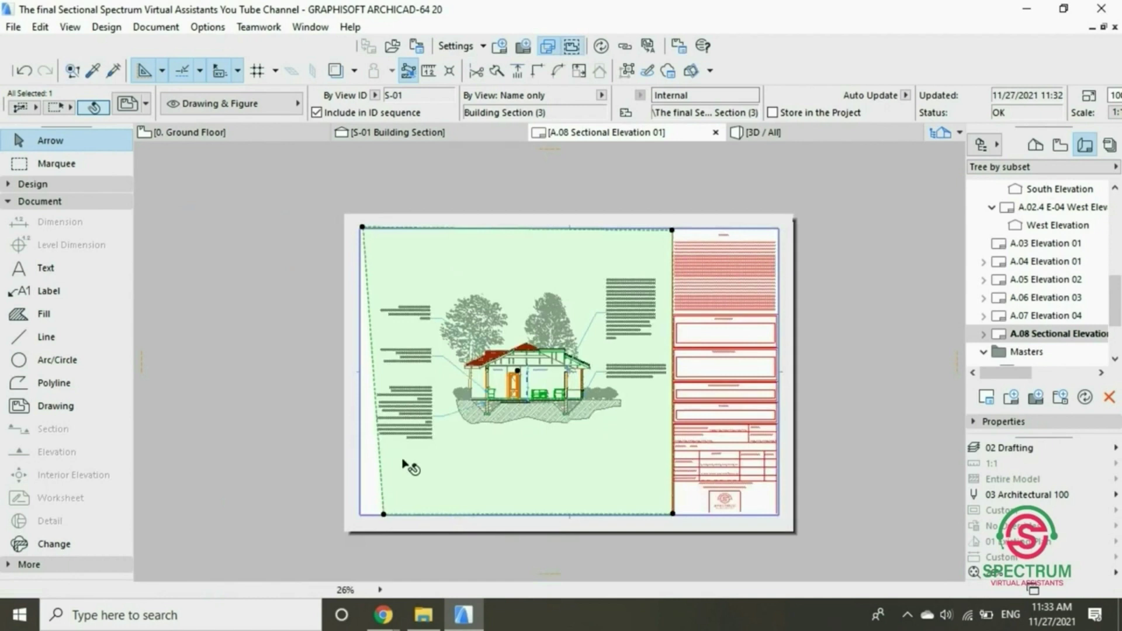
Step: Reposition the drawing frame's lower-left corner node onto the lower-left corner of the sheet border
left_click(382, 515)
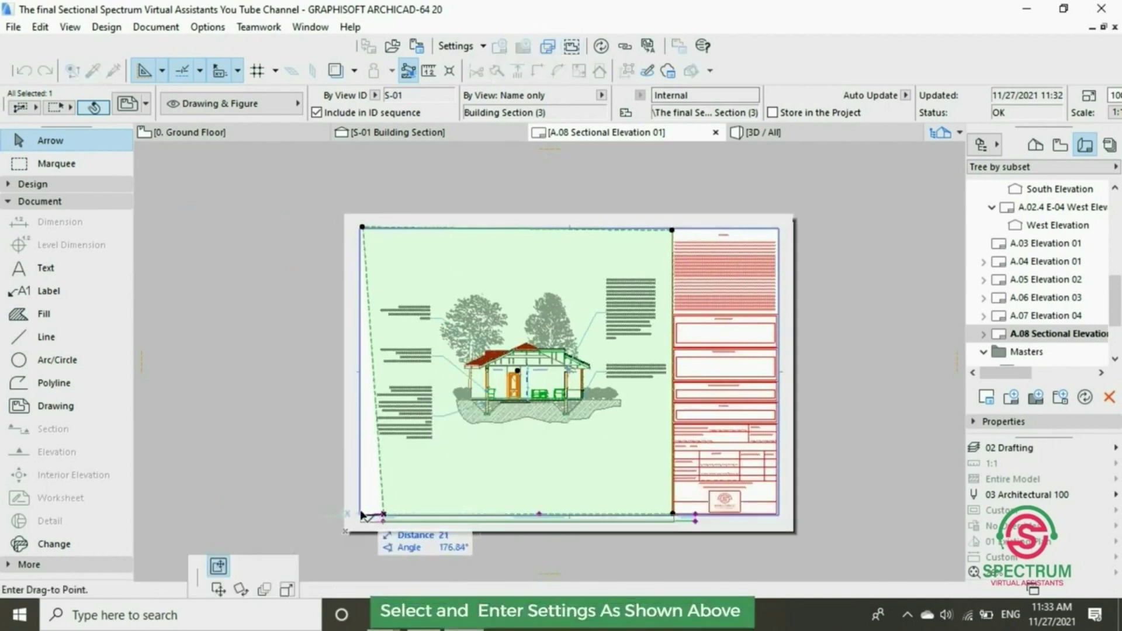
left_click(364, 515)
left_click(383, 514)
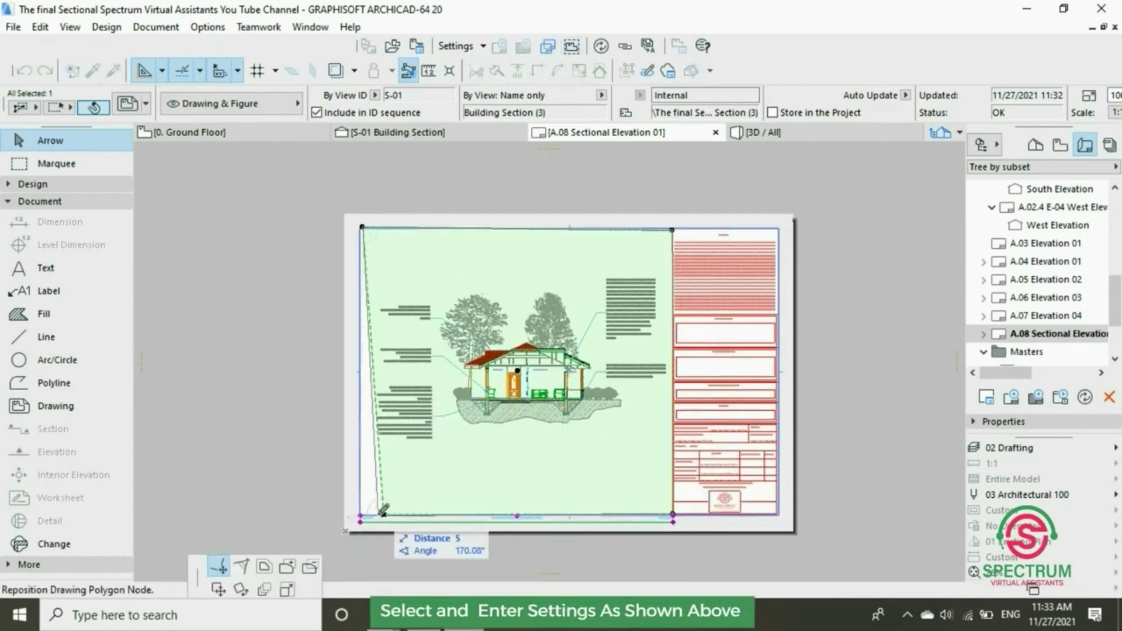
left_click(362, 516)
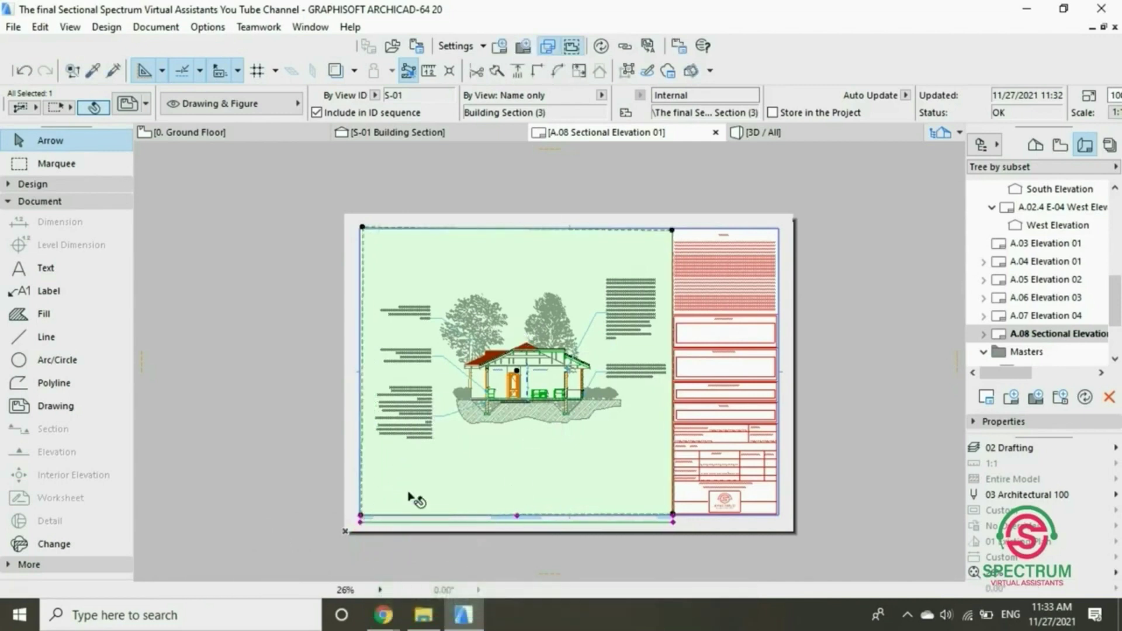
Step: Move the Building Section drawing title straight up from the sheet's bottom border to just below the section's ground hatch
left_click(633, 206)
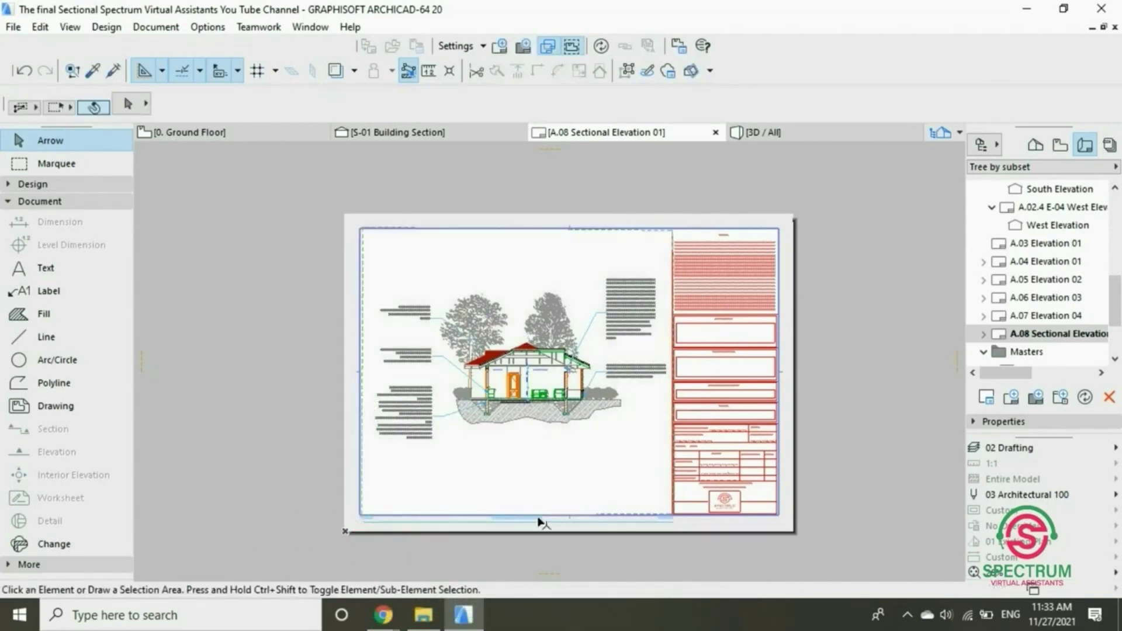
left_click(540, 522)
left_click(516, 517)
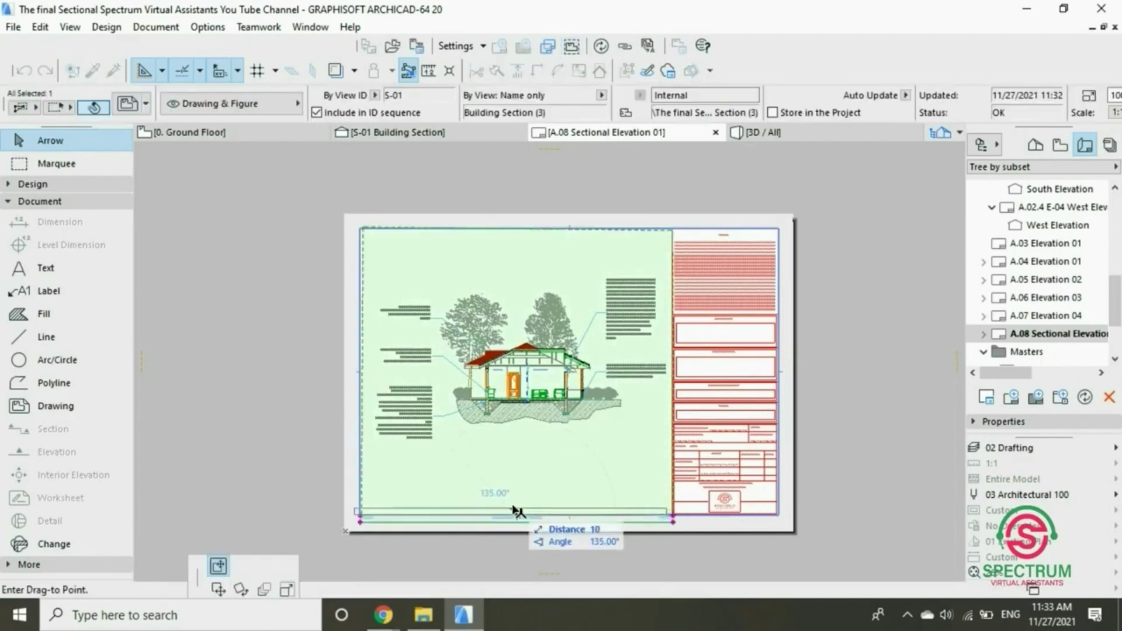
left_click(517, 454)
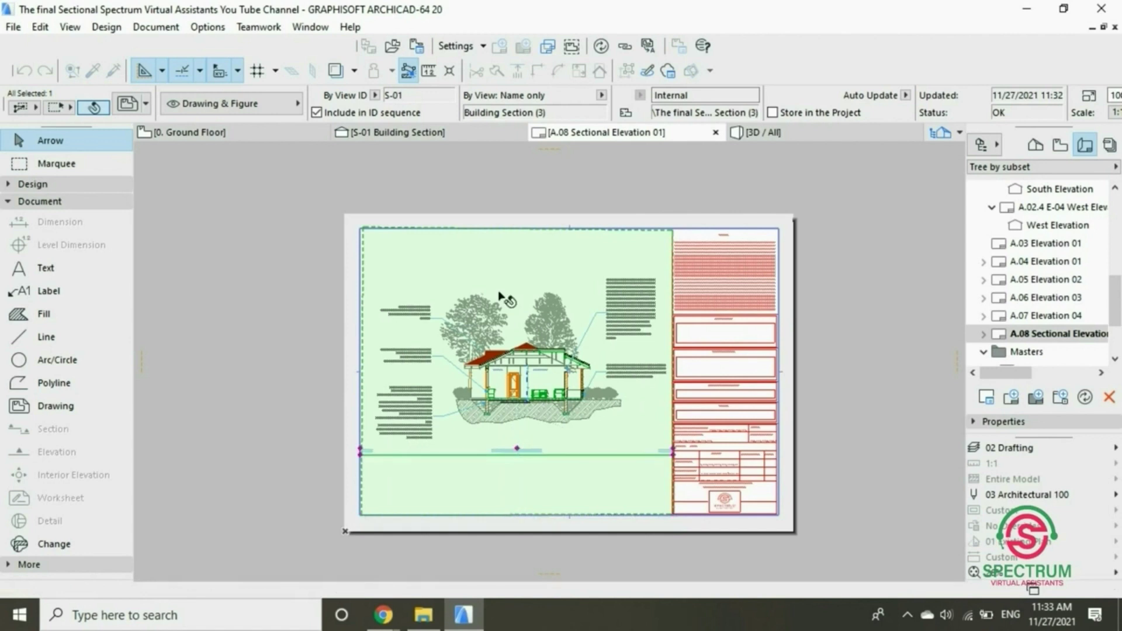
Step: Align the frame's upper-left corner node exactly with the sheet border's upper-left corner and deselect the drawing
scroll(501, 296, "up", 1)
left_click(559, 175)
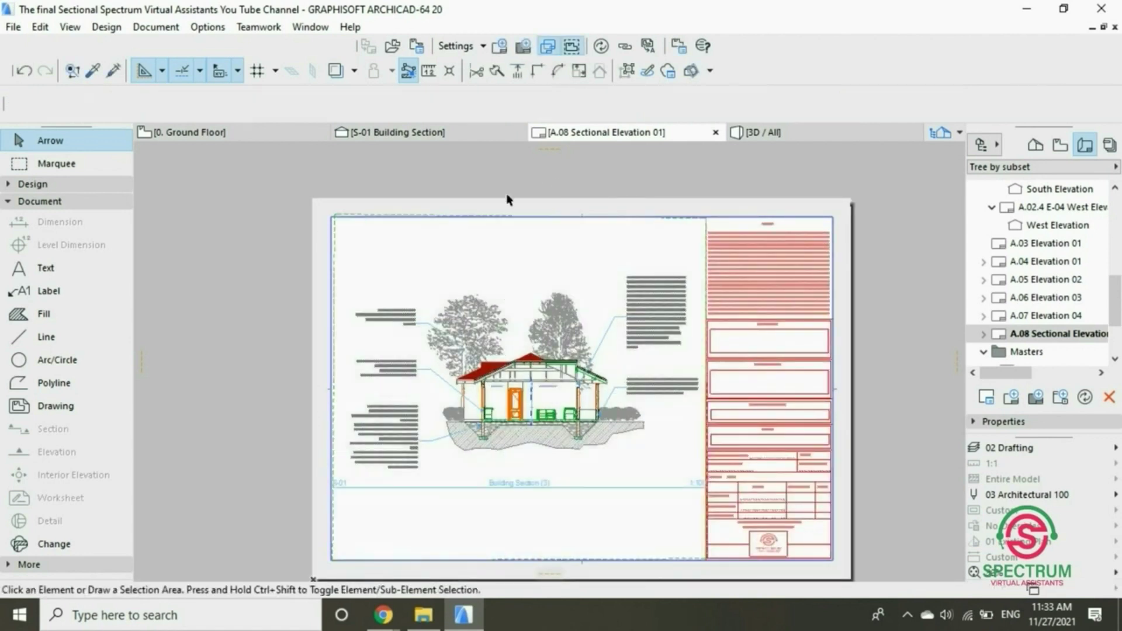
left_click(333, 214)
left_click(335, 216)
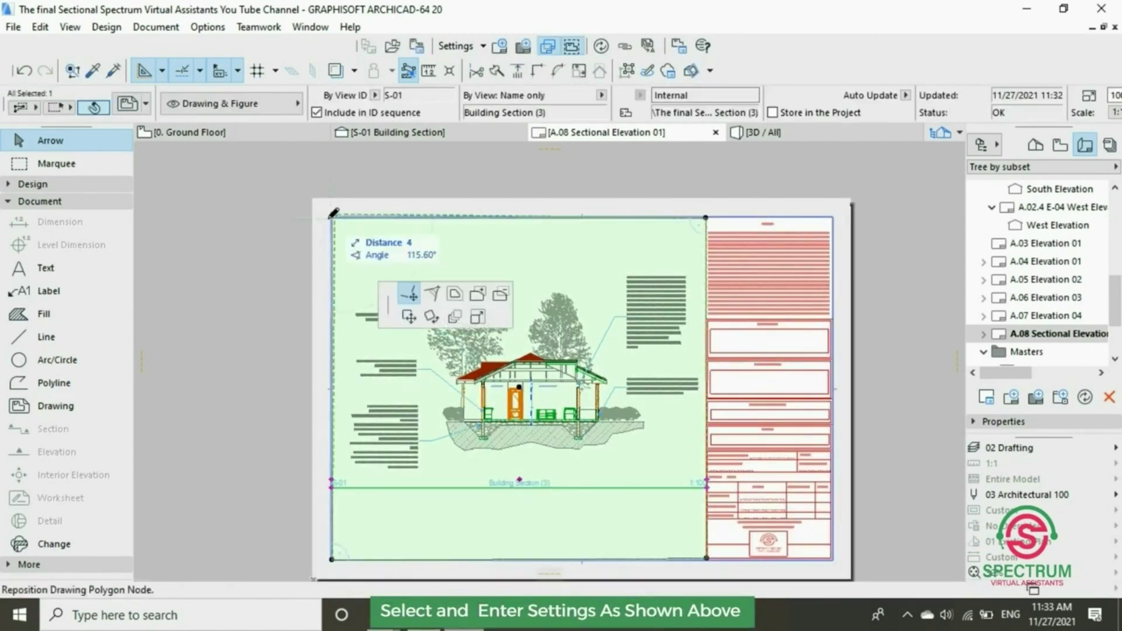
key("Escape")
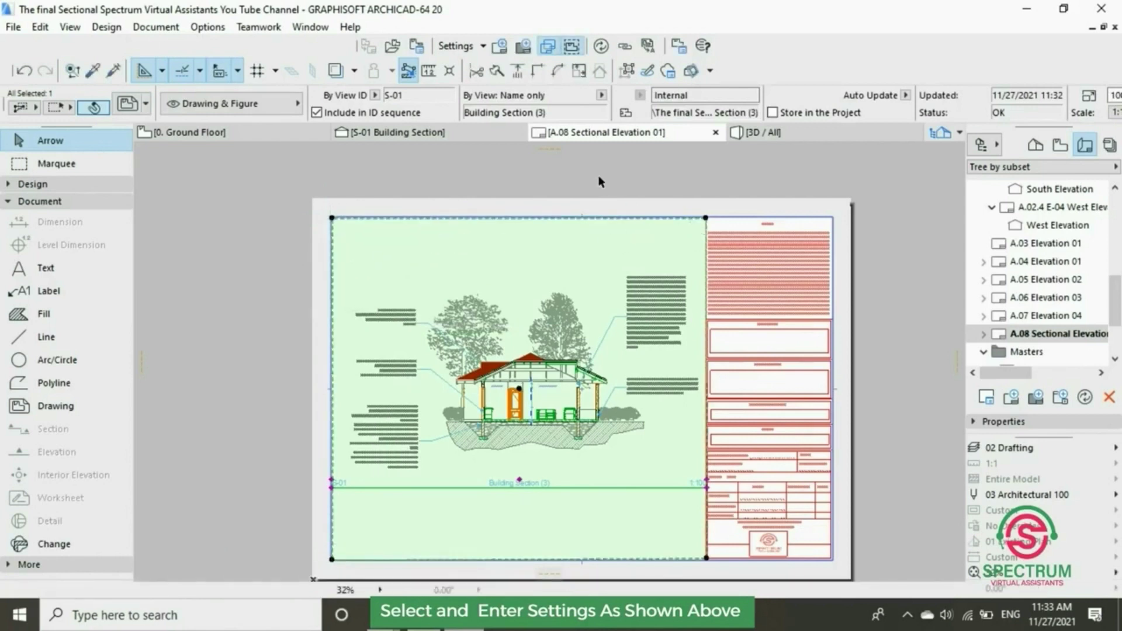
key("Escape")
Step: Review the finished section sheet, the ground floor plan, and layouts A.04 Elevation 01 through A.08 Sectional Elevation 01
scroll(524, 421, "up", 2)
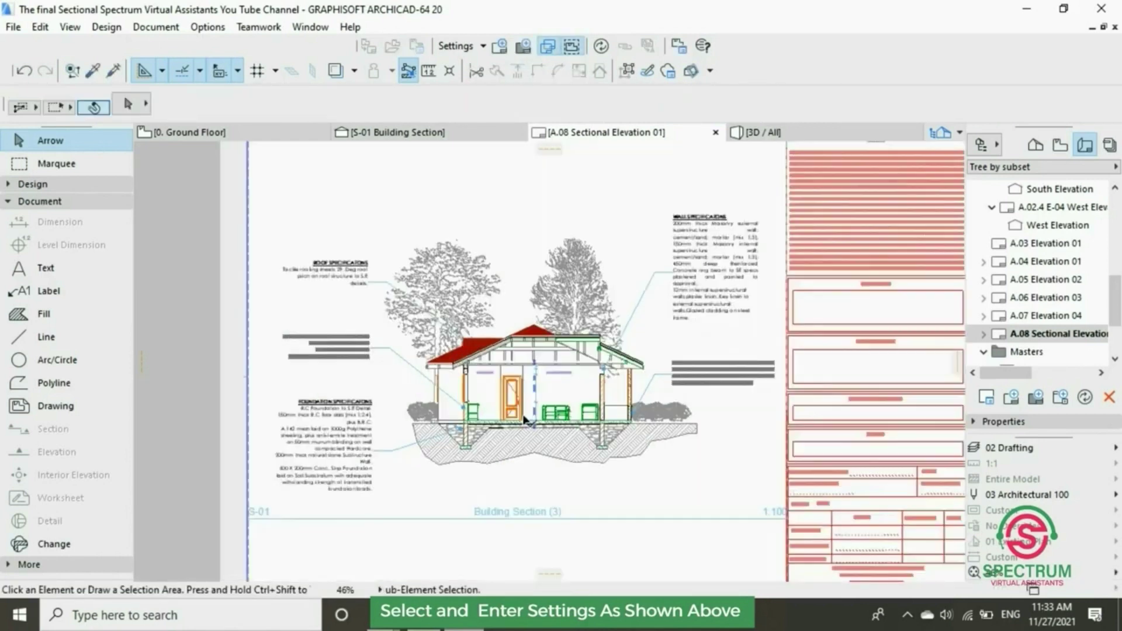
scroll(523, 412, "down", 3)
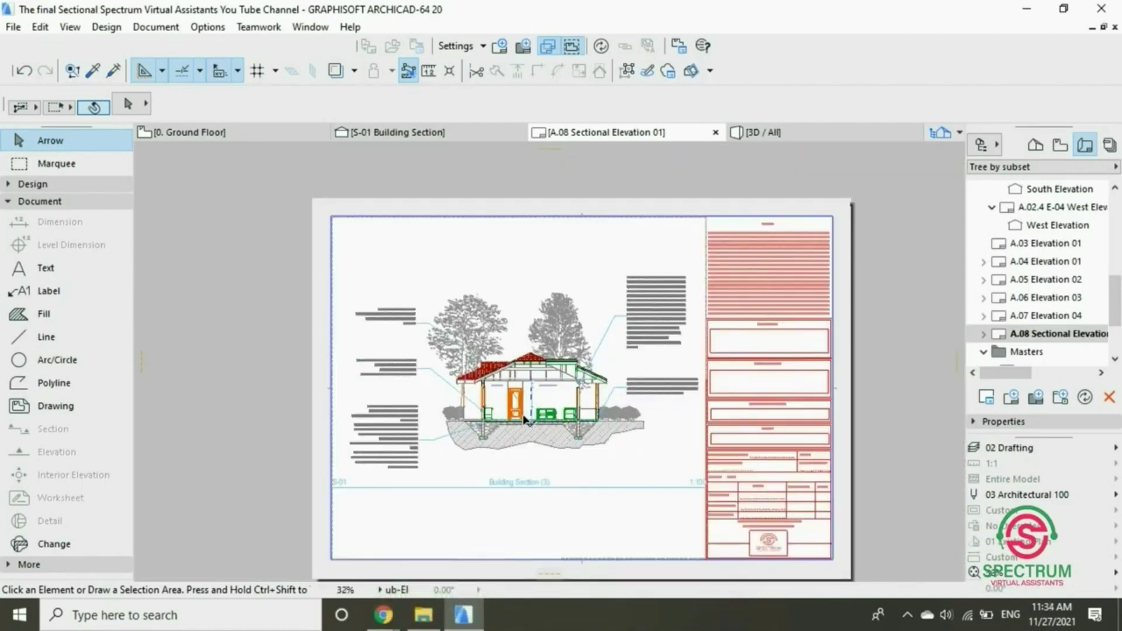
left_click(268, 133)
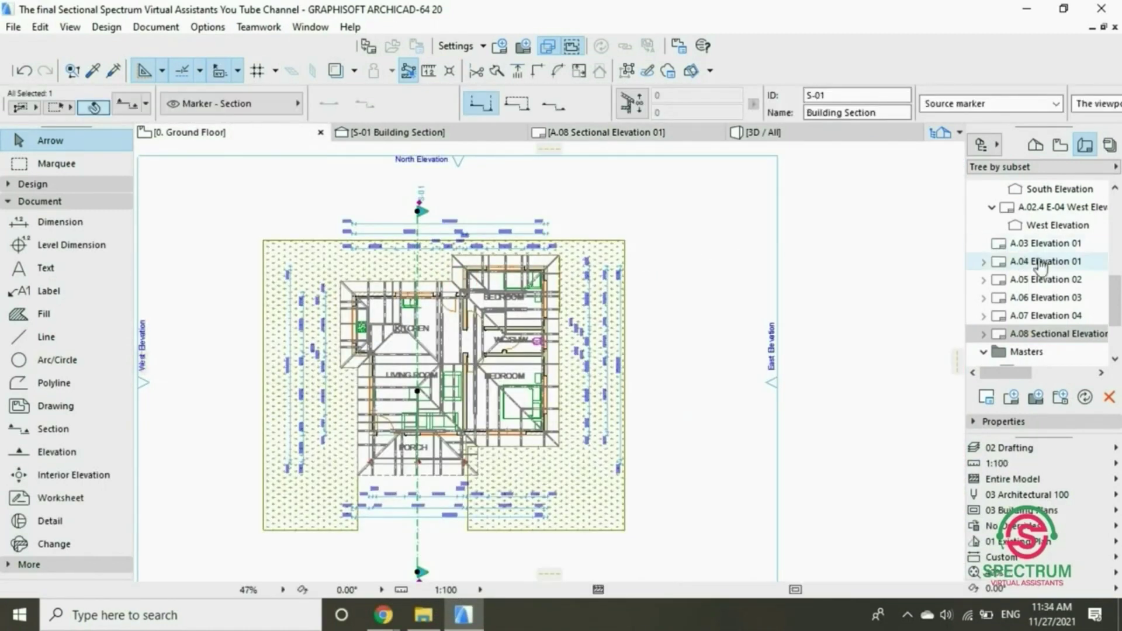
scroll(888, 309, "down", 1)
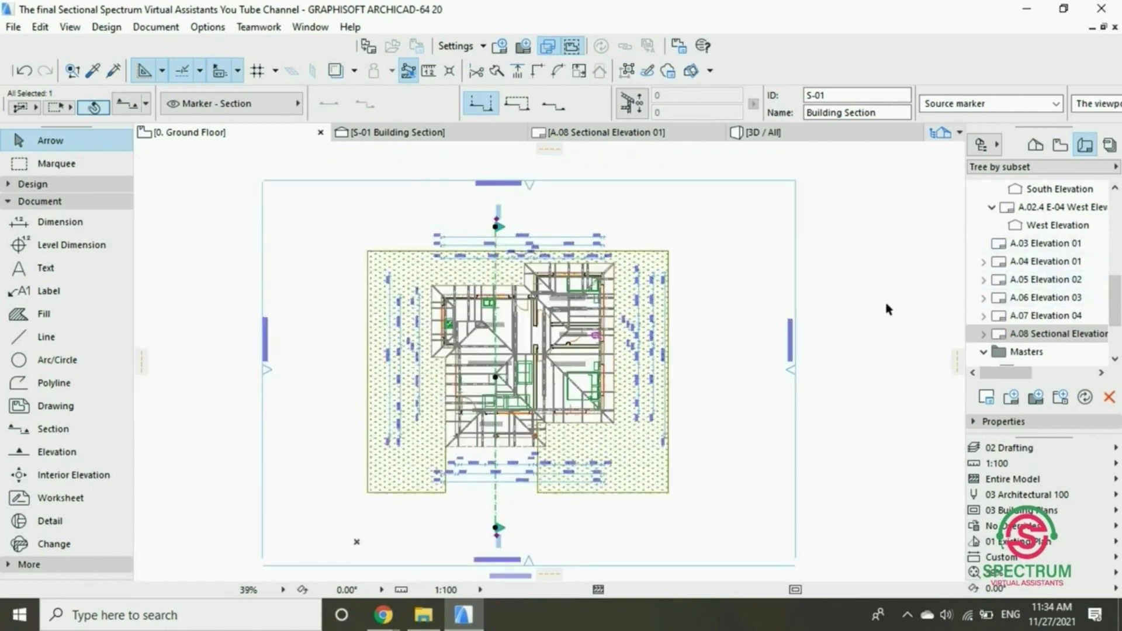
double_click(1037, 261)
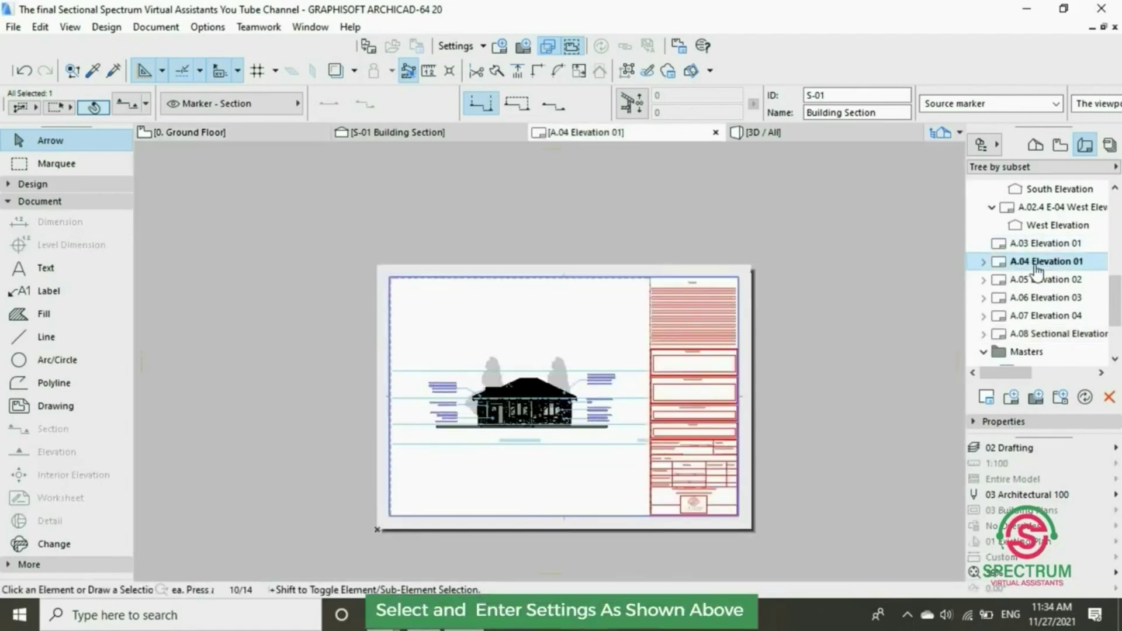
scroll(551, 488, "up", 4)
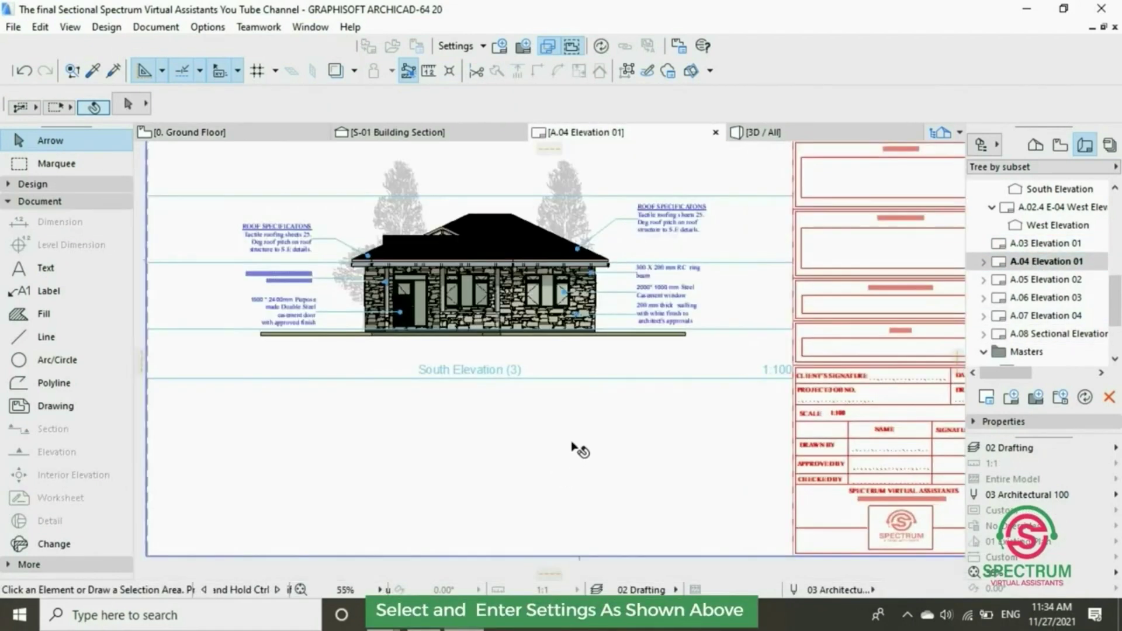
double_click(999, 280)
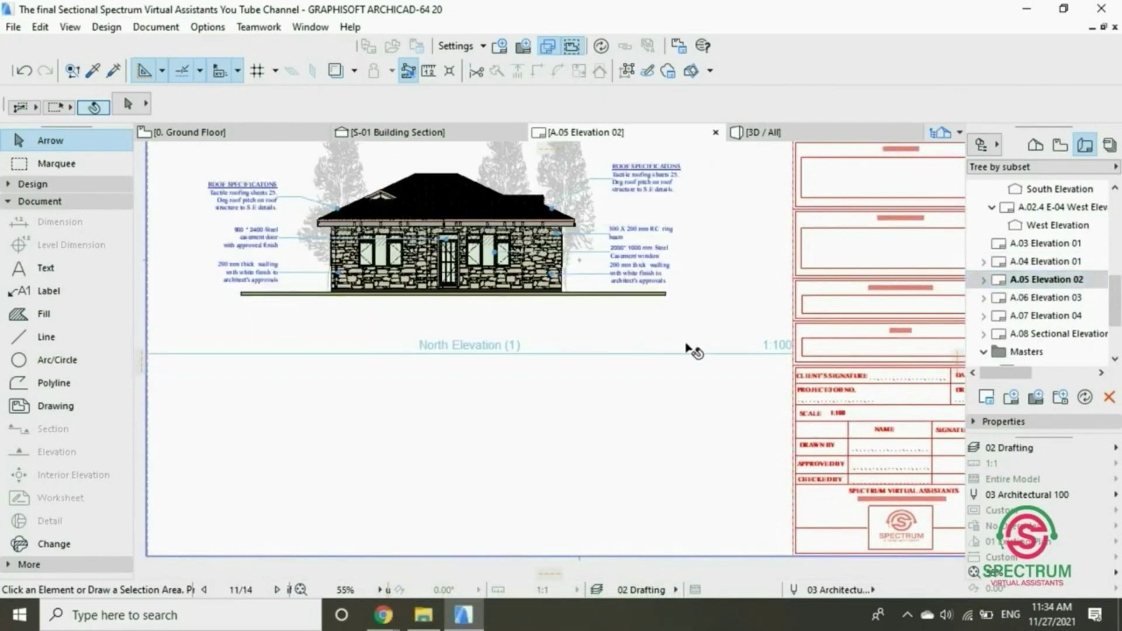
scroll(687, 350, "down", 2)
scroll(690, 354, "up", 2)
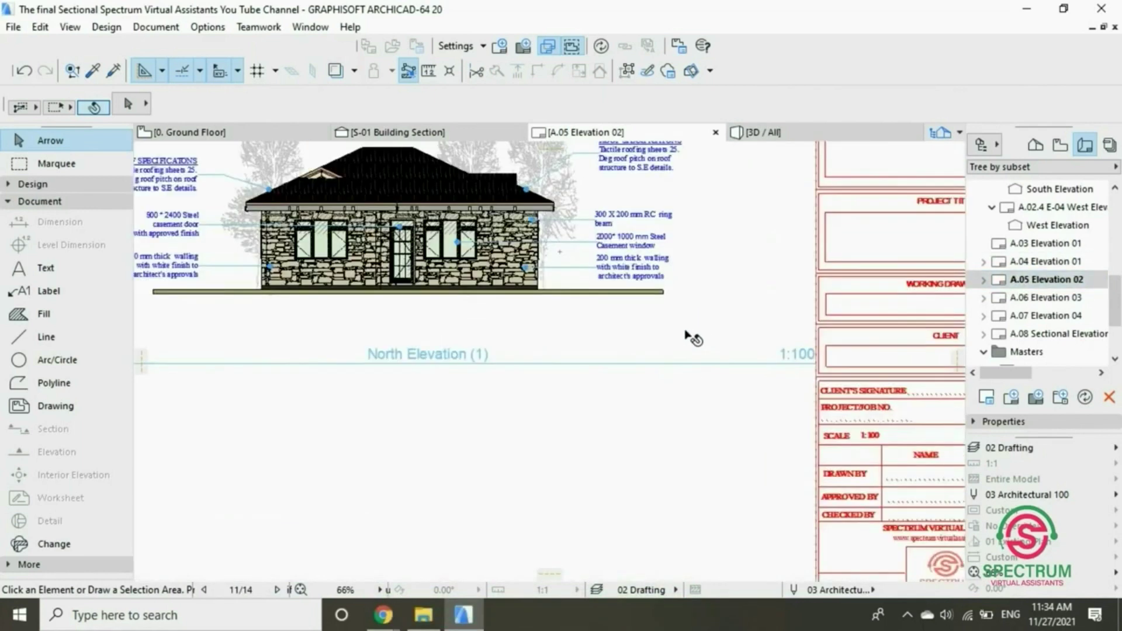
double_click(1046, 298)
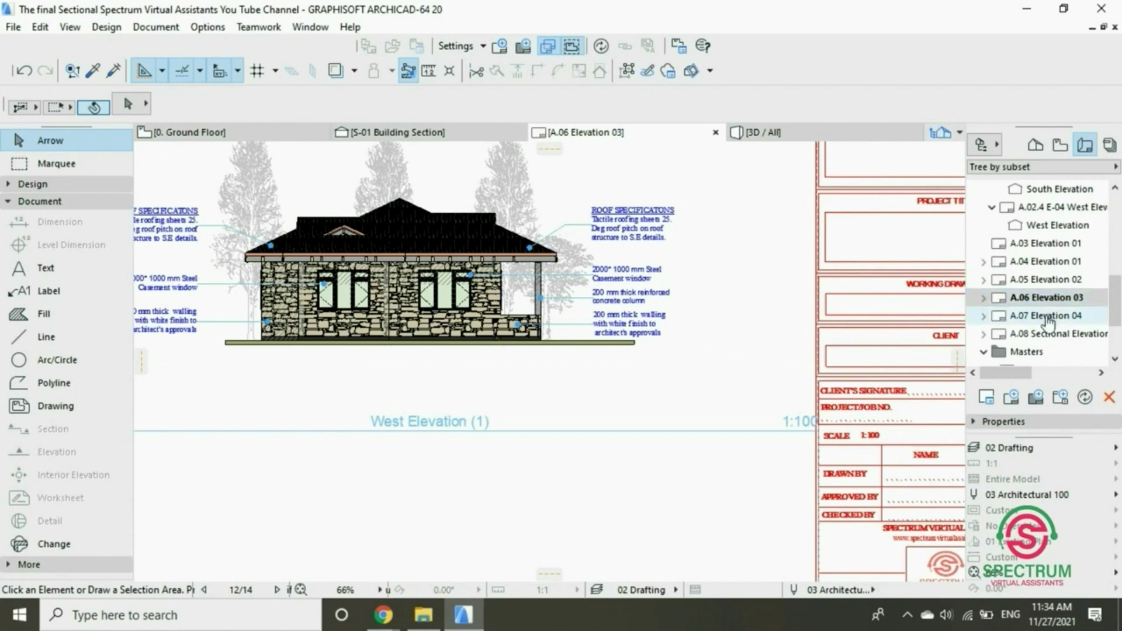
double_click(1046, 319)
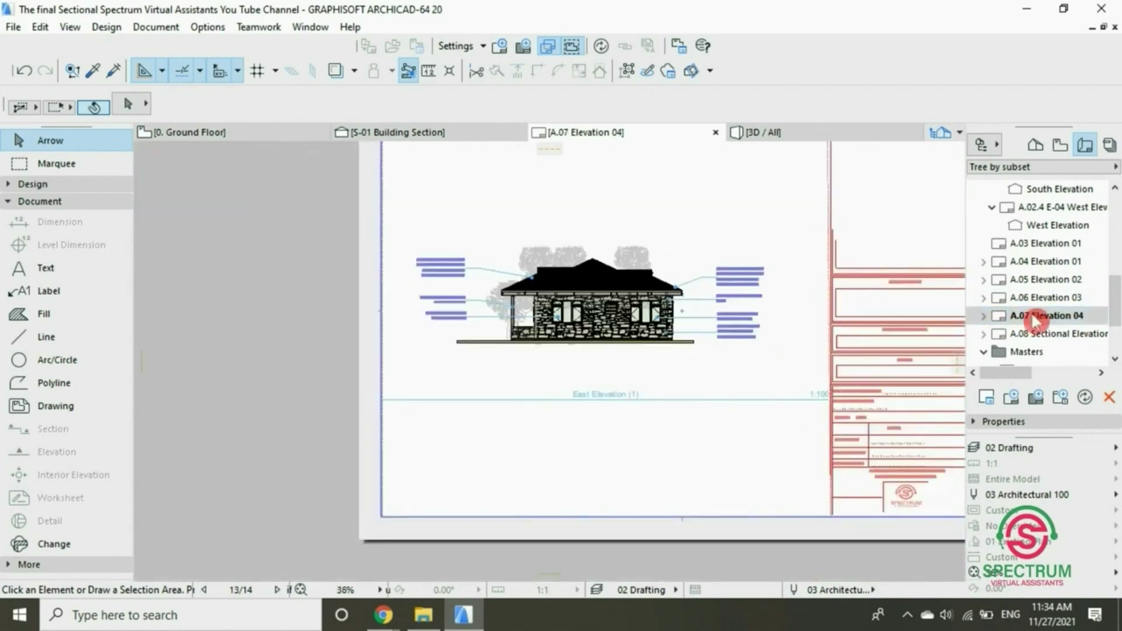
double_click(1046, 333)
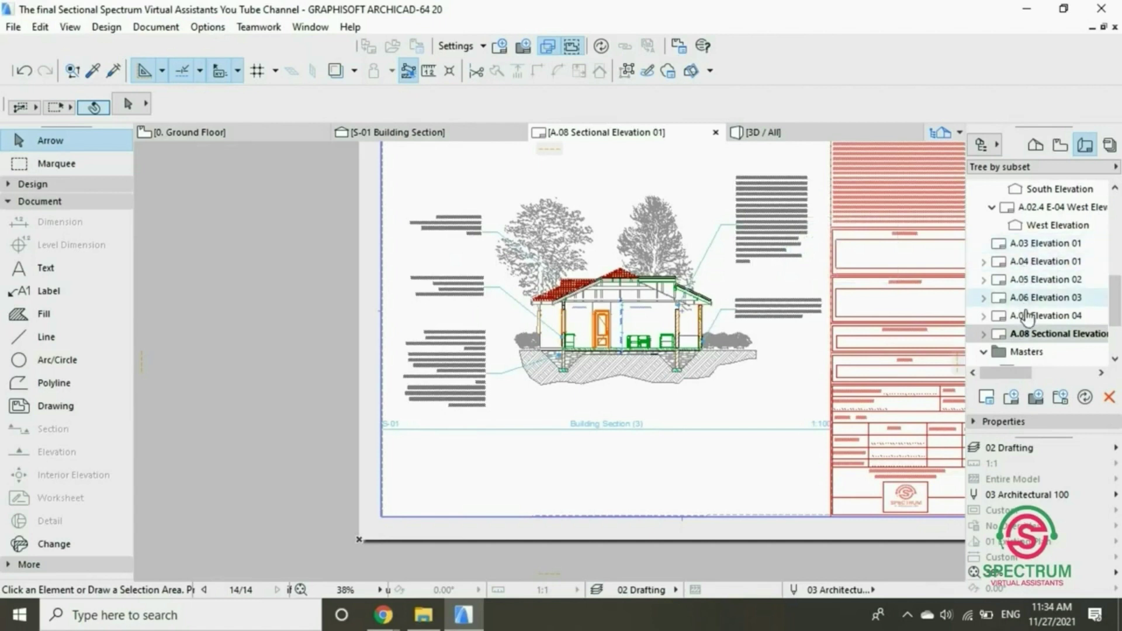
Step: Save the project with its completed elevation and section layouts
scroll(753, 207, "down", 2)
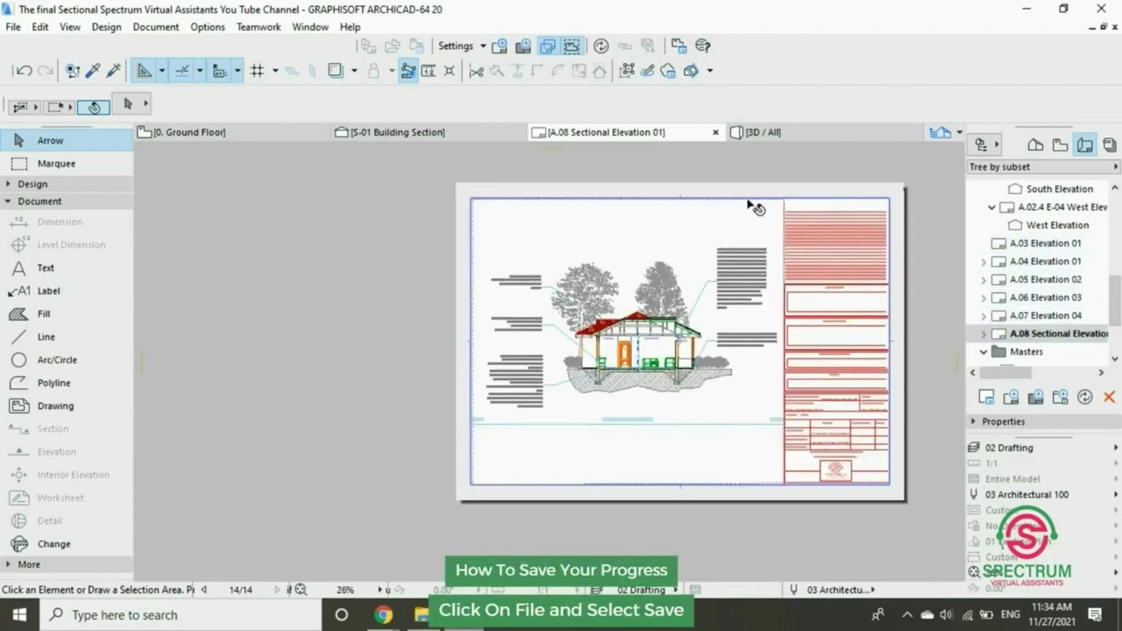
scroll(750, 201, "up", 1)
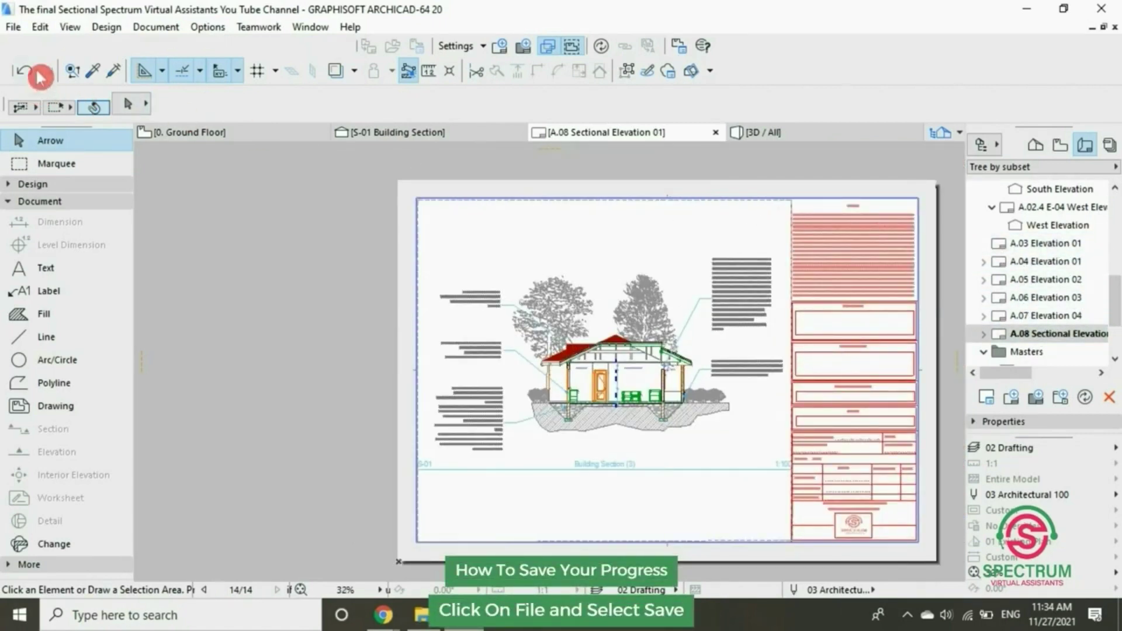
left_click(14, 27)
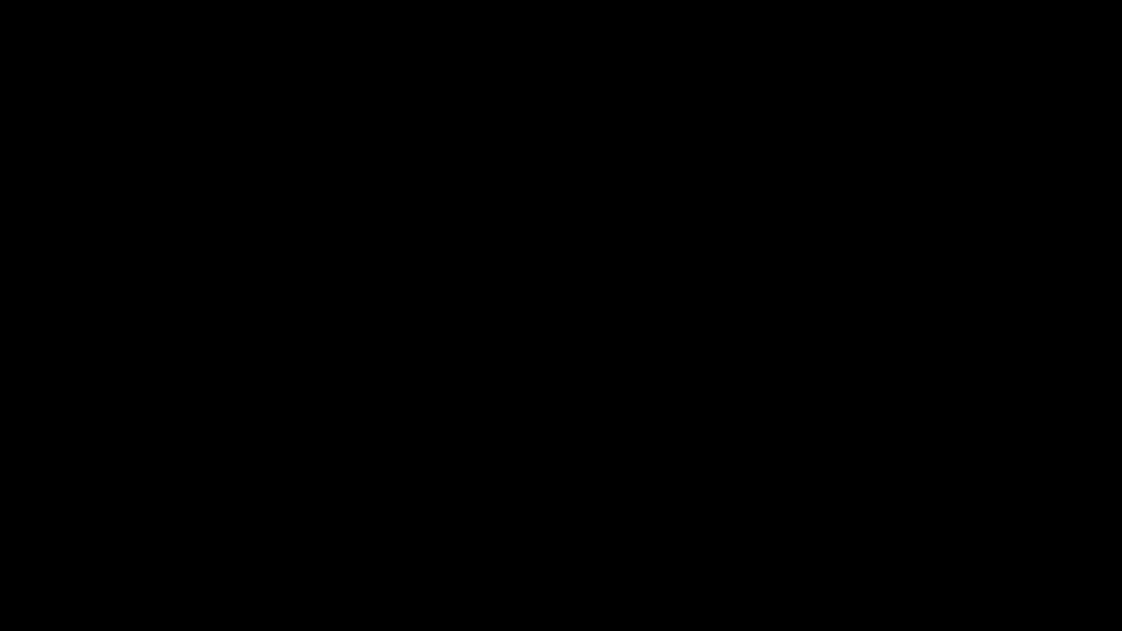